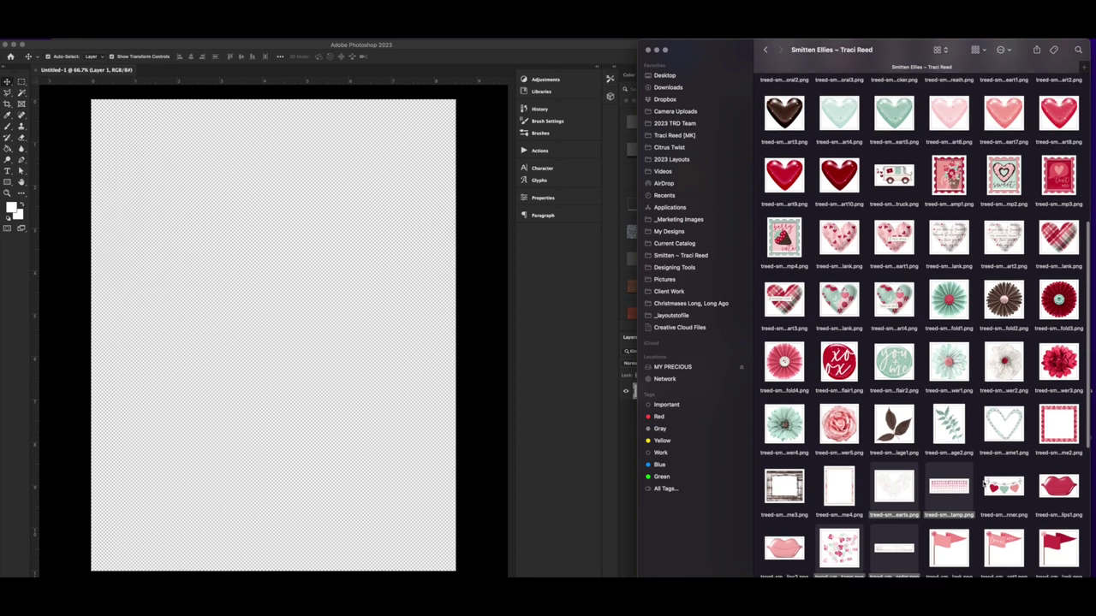
# Place the selected Smitten kit stamp, border, sequin, splatter and washi PNG files into the blank document as separate layers
pyautogui.scroll(4, 984, 485)
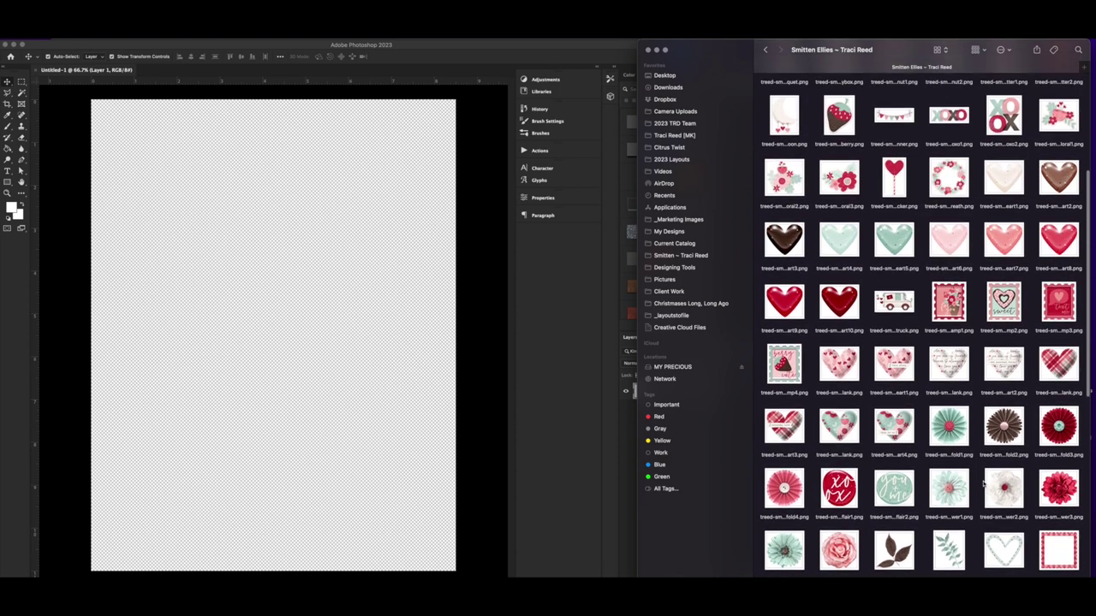
pyautogui.scroll(3, 984, 486)
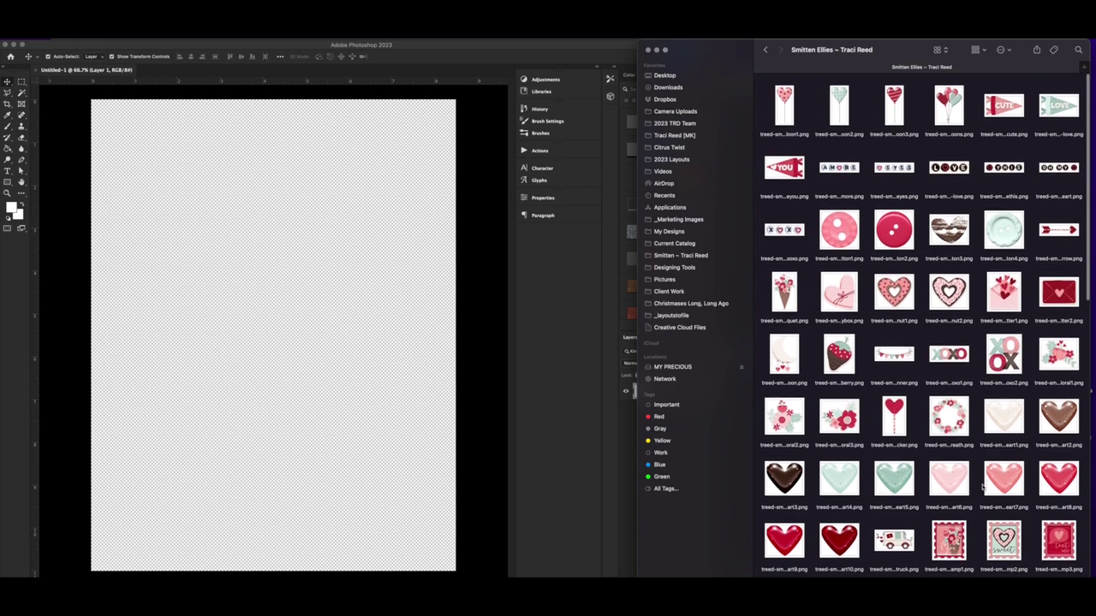
pyautogui.scroll(-10, 983, 485)
pyautogui.moveTo(932, 514); pyautogui.dragTo(411, 385)
pyautogui.press('Return')
pyautogui.press('Return')
pyautogui.press('Return')
pyautogui.press('Return')
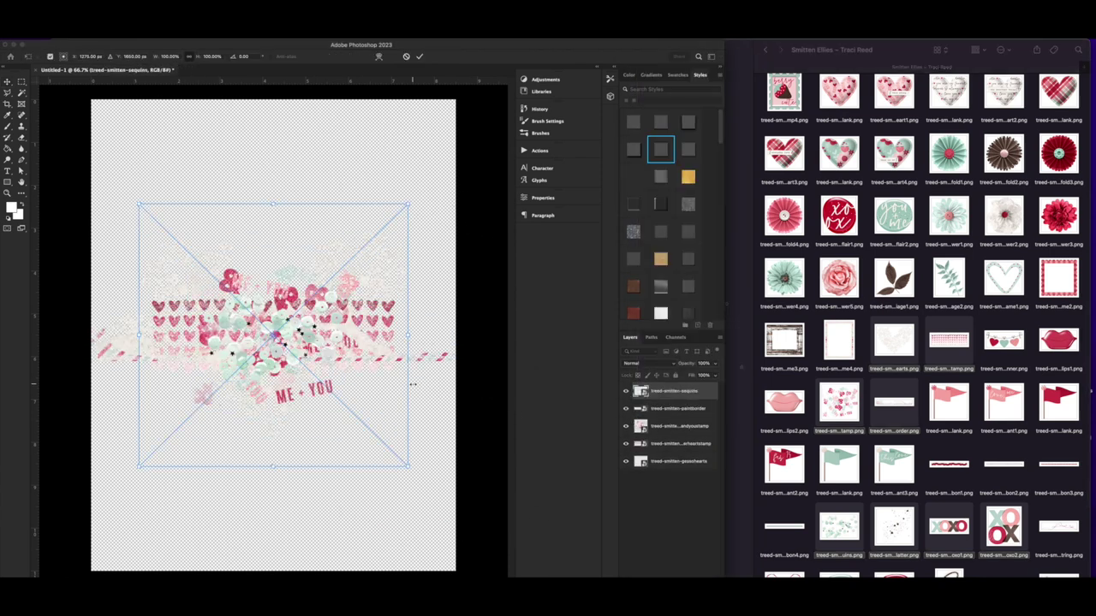
pyautogui.press('Return')
pyautogui.press('Return')
pyautogui.press('Return')
pyautogui.press('Return')
pyautogui.press('Return')
pyautogui.press('Return')
pyautogui.press('Return')
# Add a white-filled background layer beneath all the placed elements and lock it
pyautogui.click(7, 148)
pyautogui.press('super+shift+alt+n')
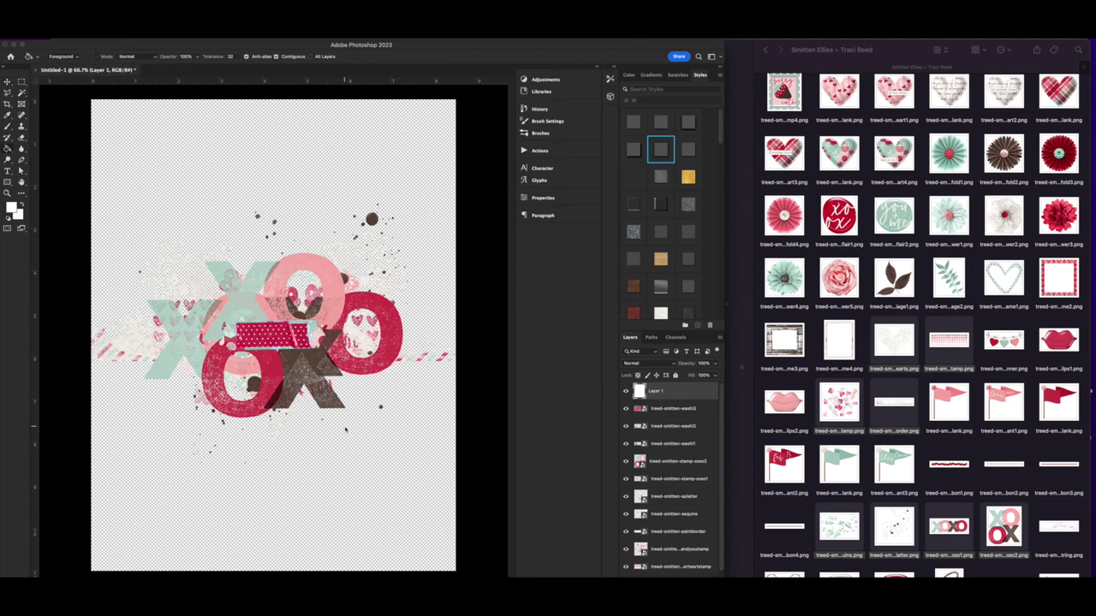
pyautogui.click(349, 432)
pyautogui.press('super+shift+bracketleft')
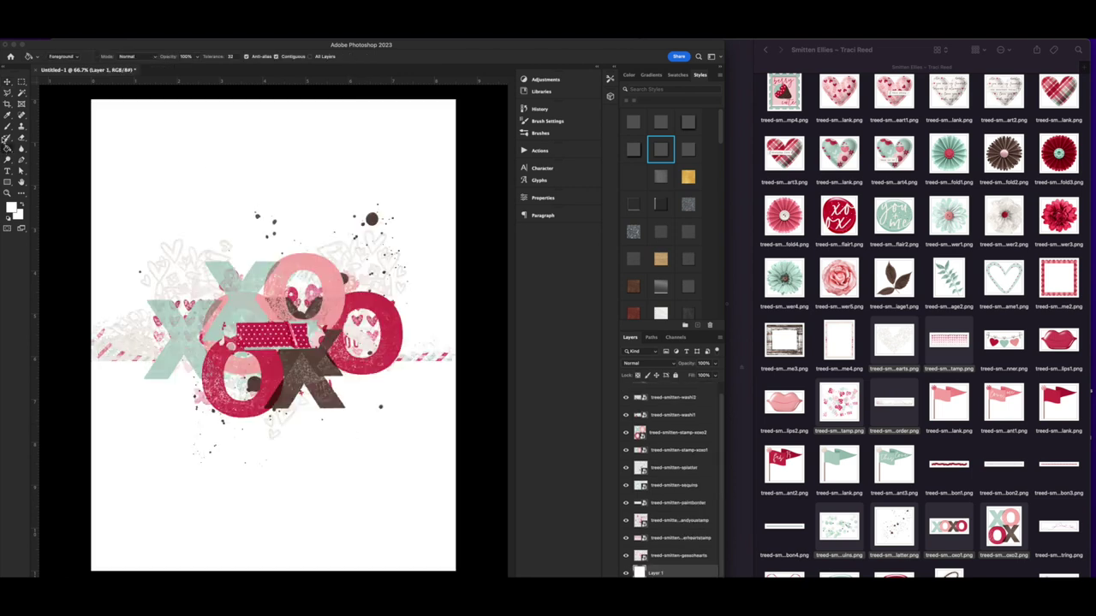
pyautogui.click(7, 82)
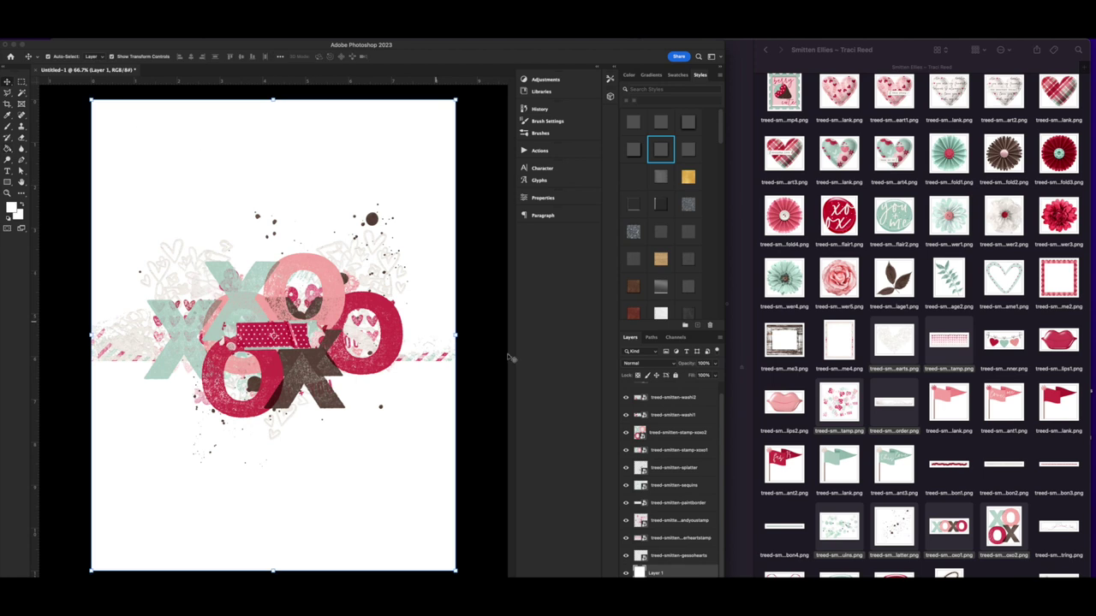
pyautogui.click(676, 375)
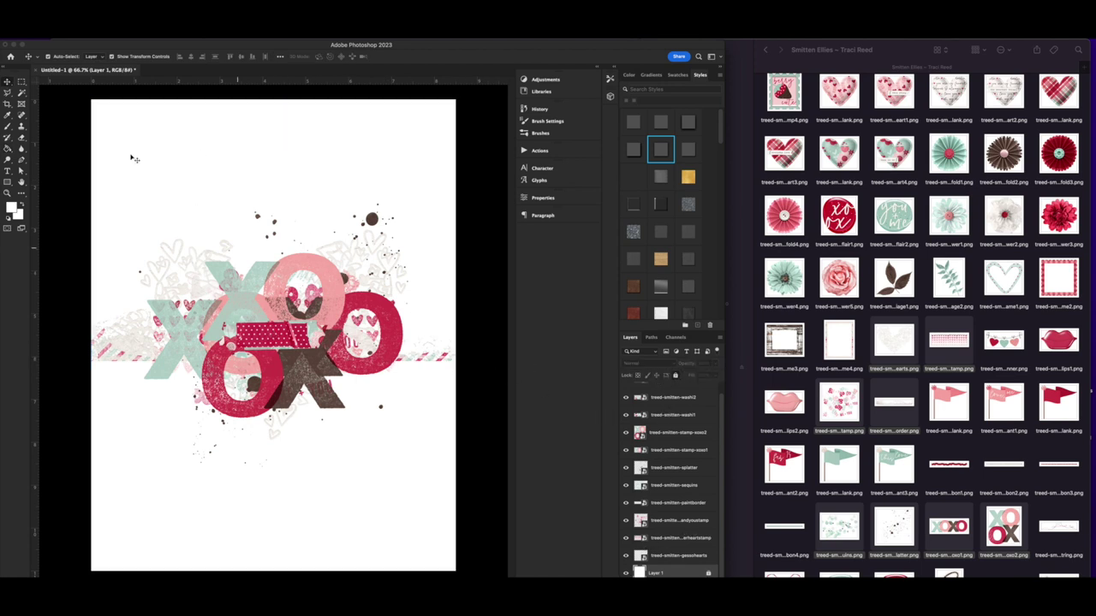
# Create a rectangle shape 8.25 in wide and 5 in high on the page
pyautogui.click(7, 183)
pyautogui.click(193, 220)
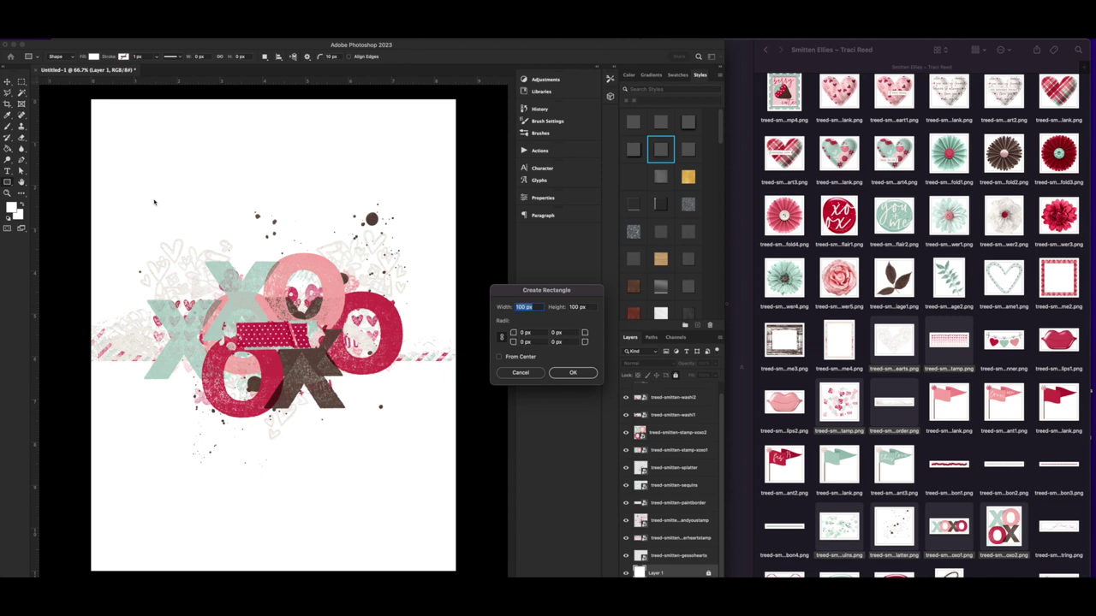
pyautogui.write('8.25')
pyautogui.press('Tab')
pyautogui.write('5 in')
pyautogui.hotkey('shift', 'Tab')
pyautogui.write('8.25 in')
pyautogui.press('Return')
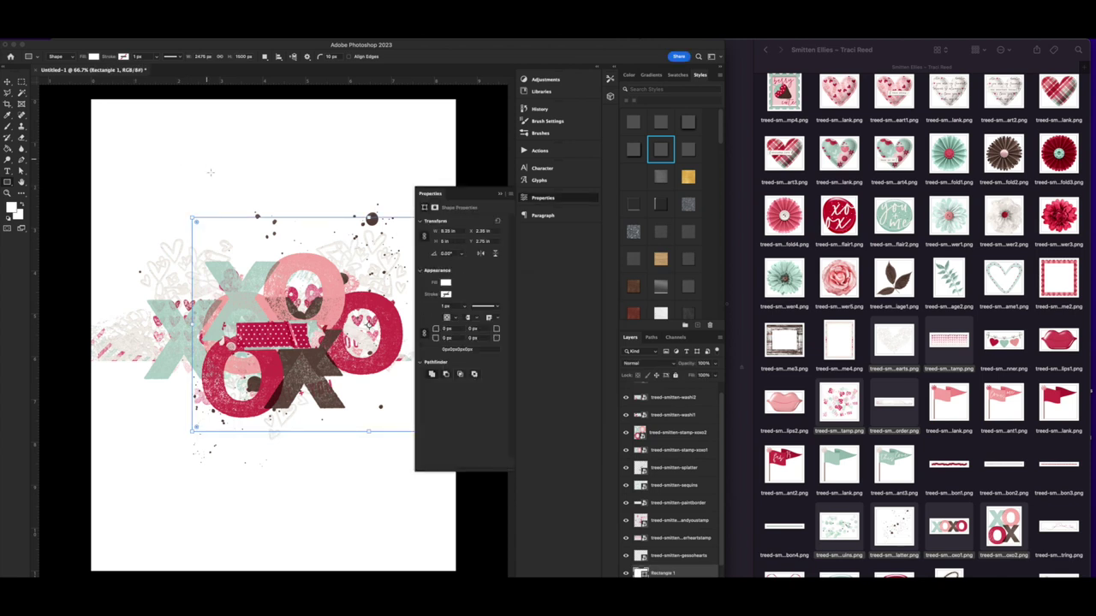
# Rotate the rectangle by 90° to portrait orientation and center it horizontally on the page
pyautogui.click(7, 83)
pyautogui.moveTo(327, 222); pyautogui.dragTo(170, 366)
pyautogui.moveTo(299, 332); pyautogui.dragTo(203, 321)
pyautogui.press('Return')
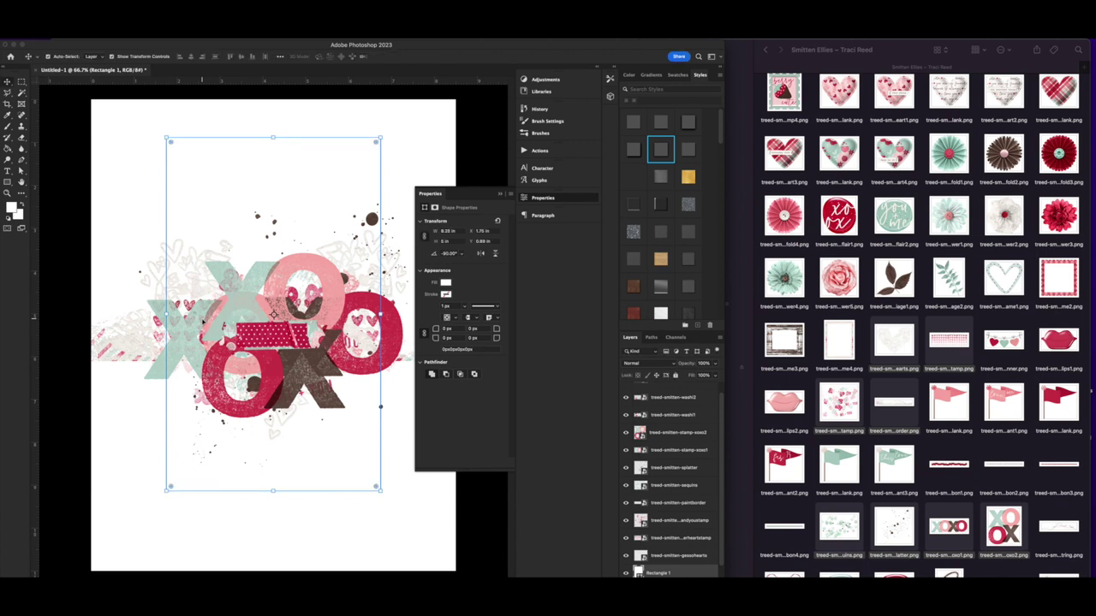
pyautogui.press('super+apostrophe')
pyautogui.press('super+t')
pyautogui.moveTo(167, 314); pyautogui.dragTo(156, 316)
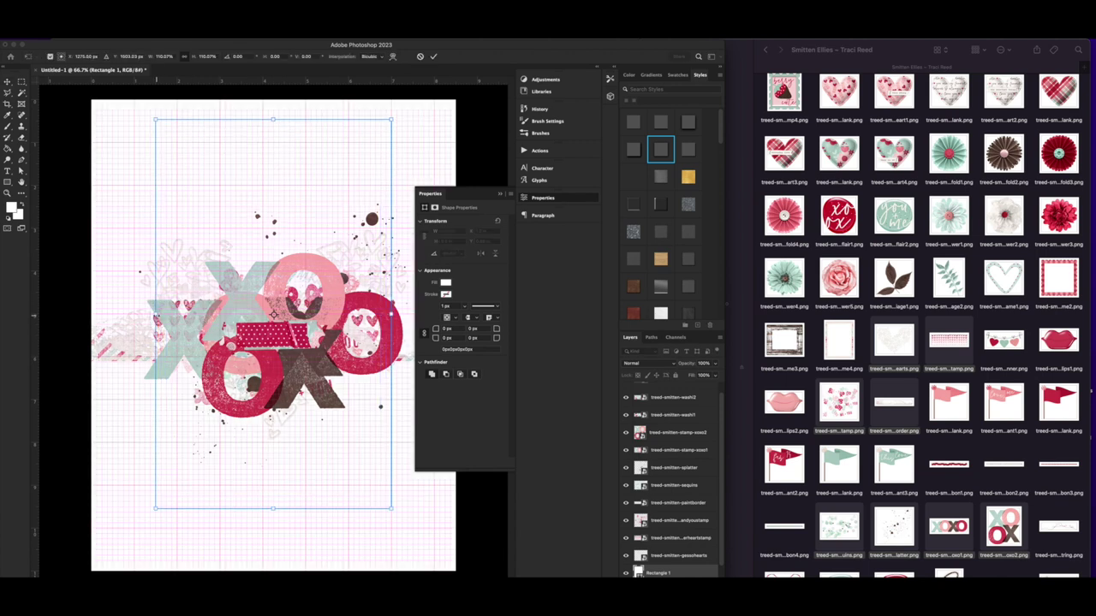
pyautogui.press('Escape')
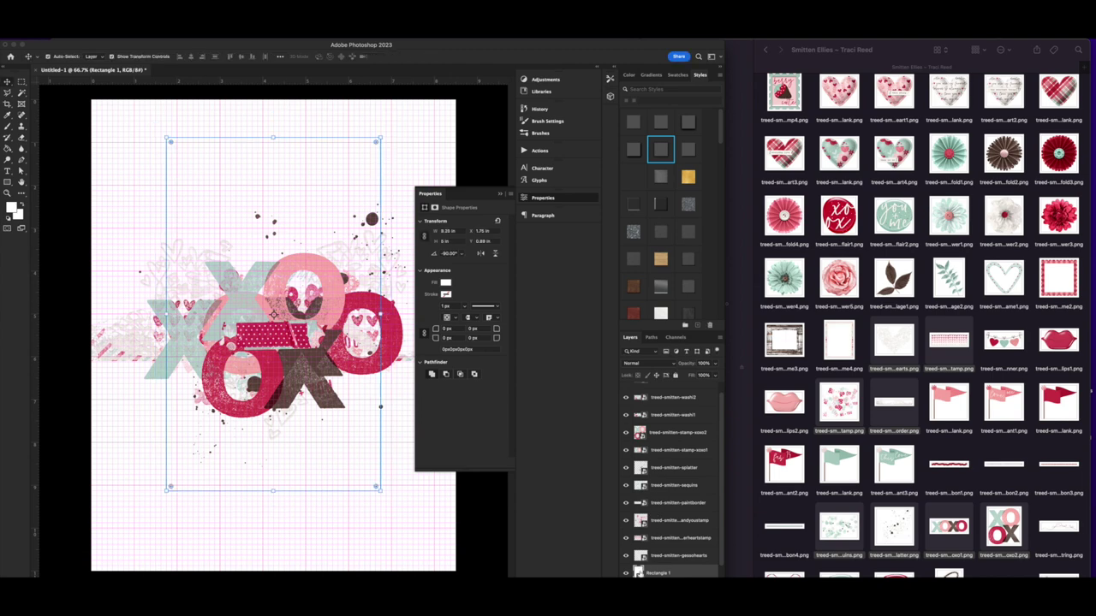
# Change the rectangle's fill color to gray #626262
pyautogui.doubleClick(638, 574)
pyautogui.moveTo(490, 495); pyautogui.dragTo(357, 504)
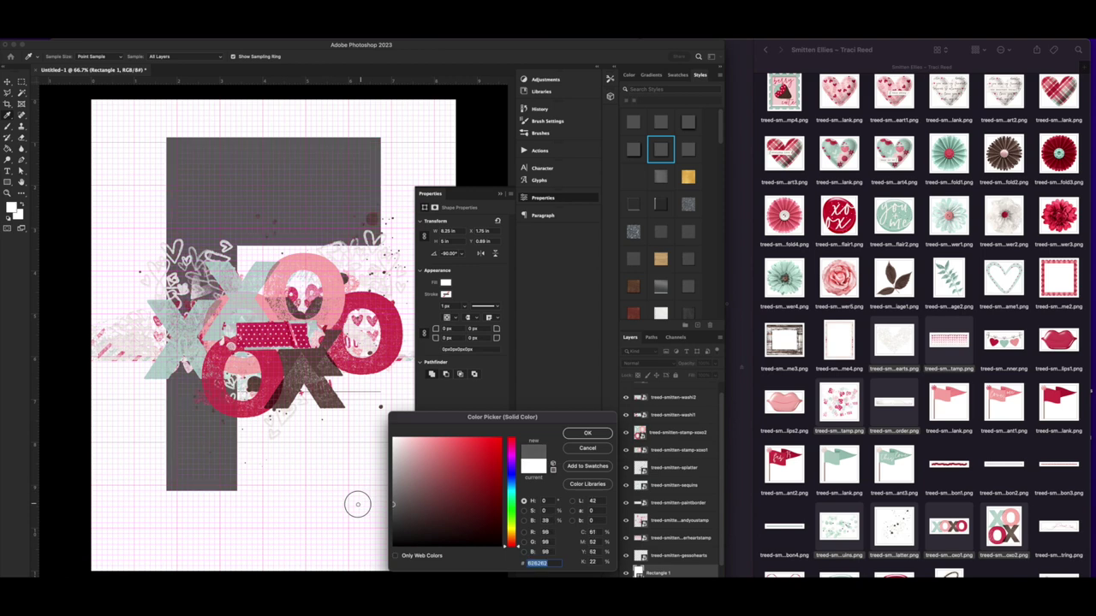
pyautogui.press('Return')
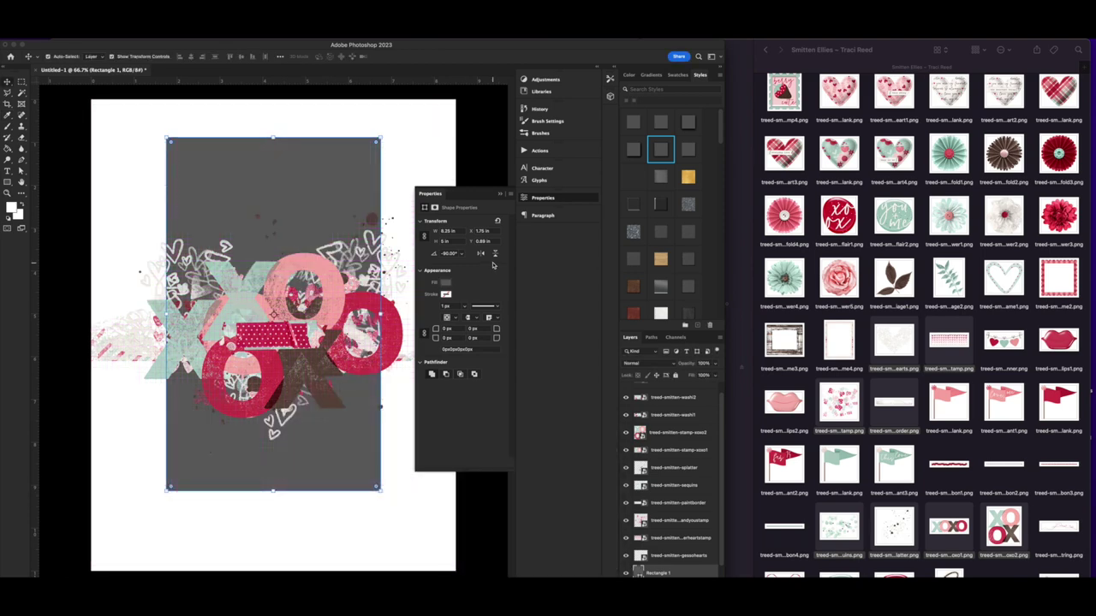
# Rotate the gray rectangle back to landscape orientation and move it to the lower half of the page
pyautogui.click(497, 196)
pyautogui.hotkey('ctrl', 't')
pyautogui.moveTo(409, 153); pyautogui.dragTo(131, 206)
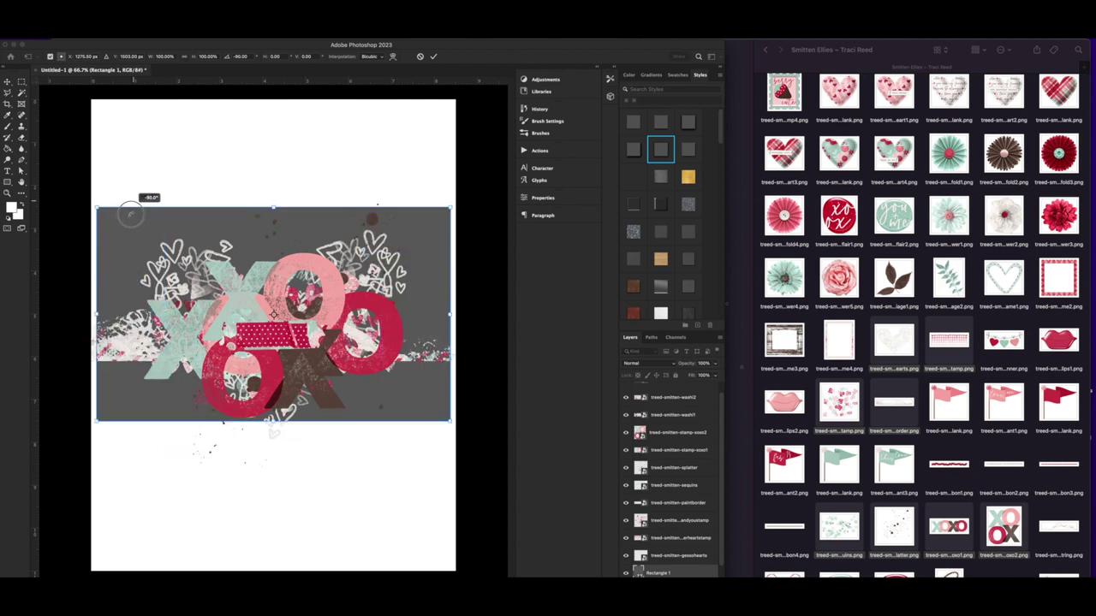
pyautogui.moveTo(250, 215); pyautogui.dragTo(250, 353)
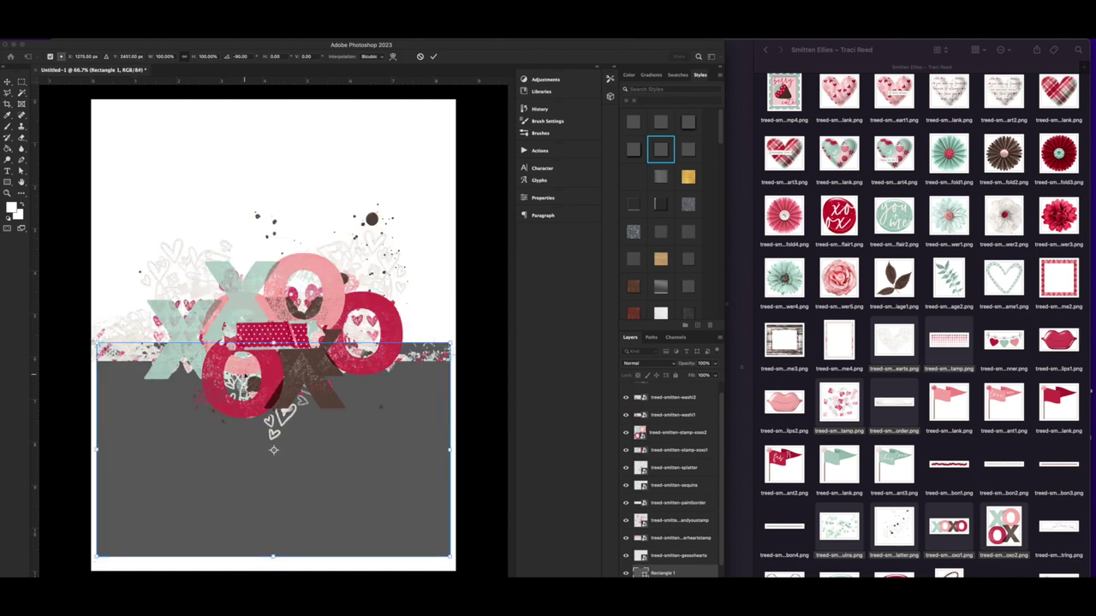
pyautogui.press('Return')
# Duplicate the gray rectangle directly above the original so their edges meet, and center the pair vertically on the page
pyautogui.moveTo(242, 519); pyautogui.dragTo(249, 318)
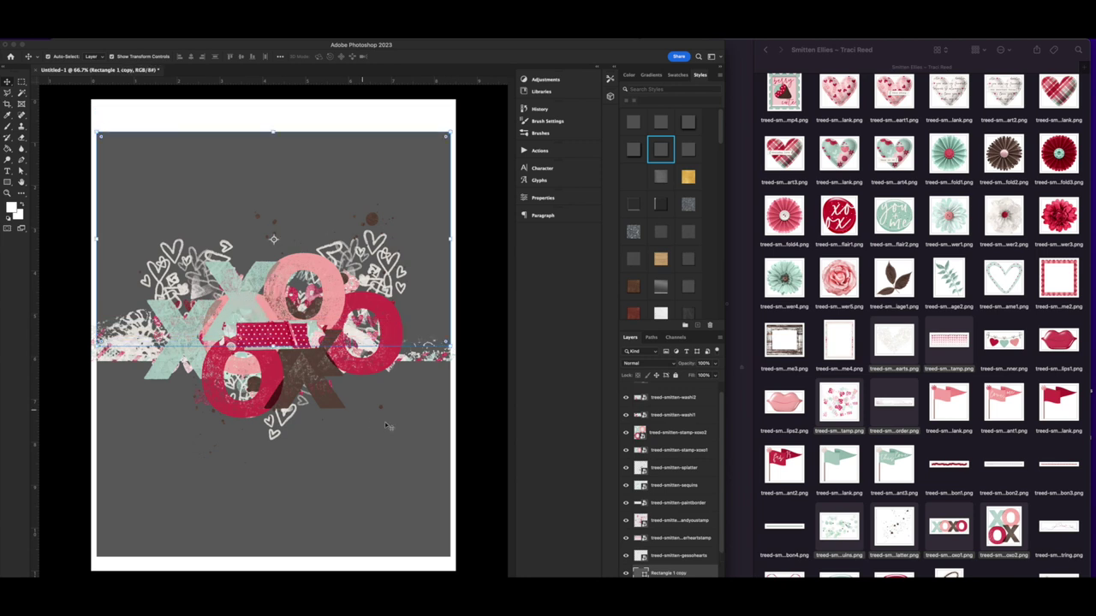
pyautogui.moveTo(431, 300); pyautogui.dragTo(431, 296)
pyautogui.keyDown('shift'); pyautogui.click(427, 439); pyautogui.keyUp('shift')
pyautogui.moveTo(425, 438)
pyautogui.mouseDown()
pyautogui.moveTo(425, 423)
pyautogui.moveTo(428, 432)
pyautogui.mouseUp()
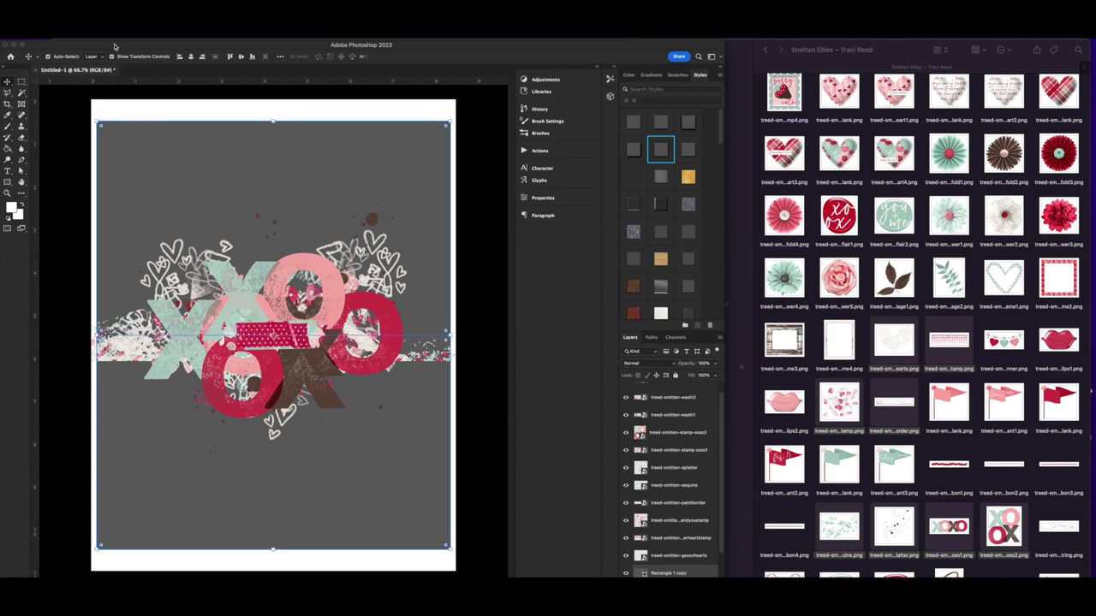
# Rotate the whole canvas 90° clockwise
pyautogui.click(111, 42)
pyautogui.moveTo(145, 112)
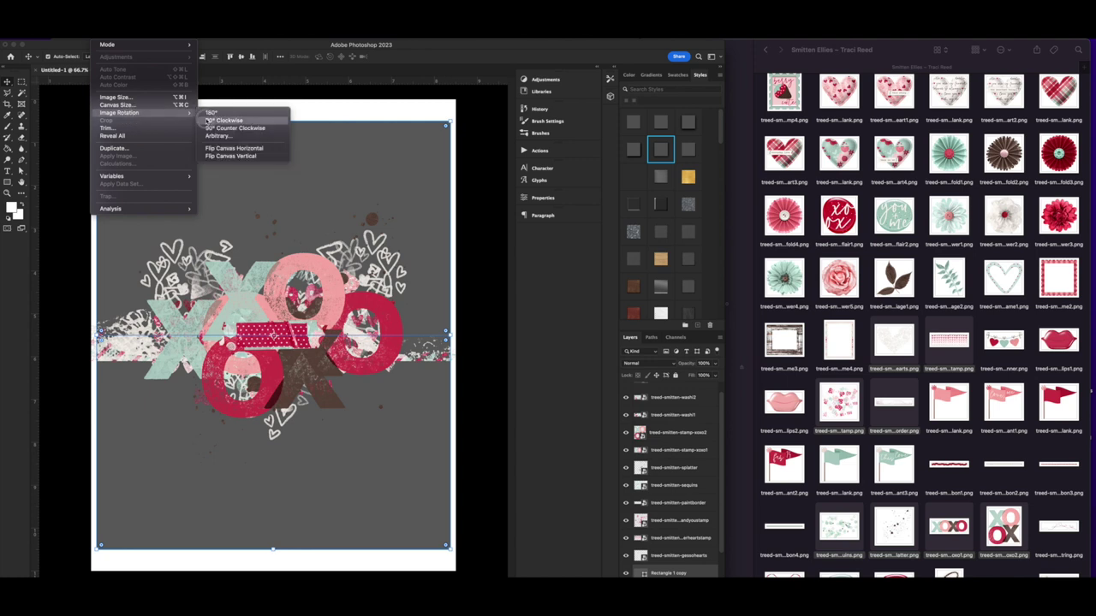
pyautogui.click(208, 120)
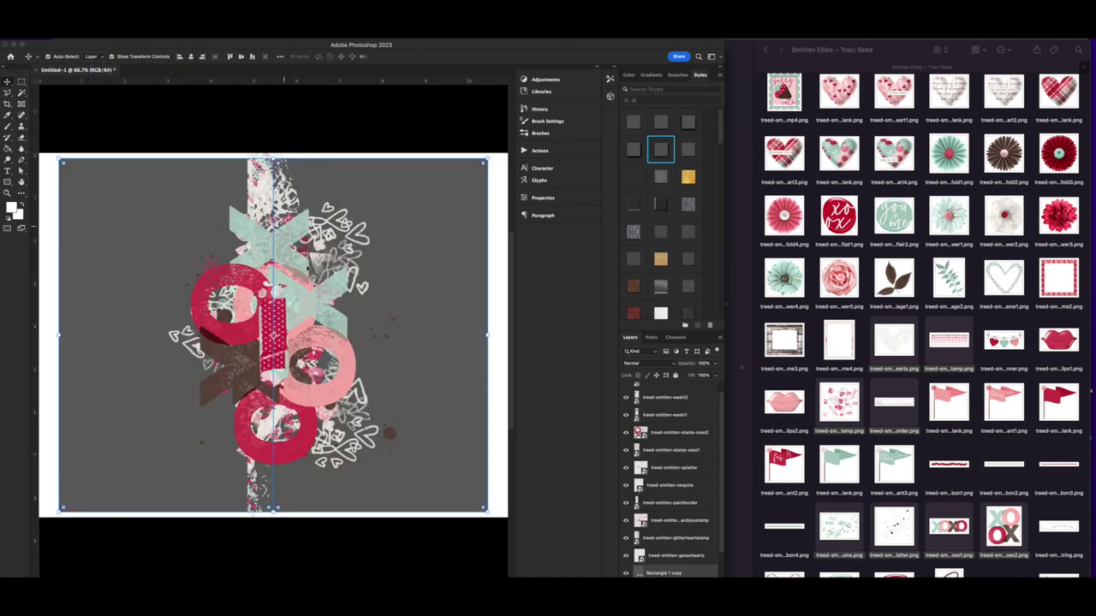
# Rotate all the placed kit elements by -90° together, leaving the gray rectangles as they are
pyautogui.moveTo(130, 113); pyautogui.dragTo(473, 490)
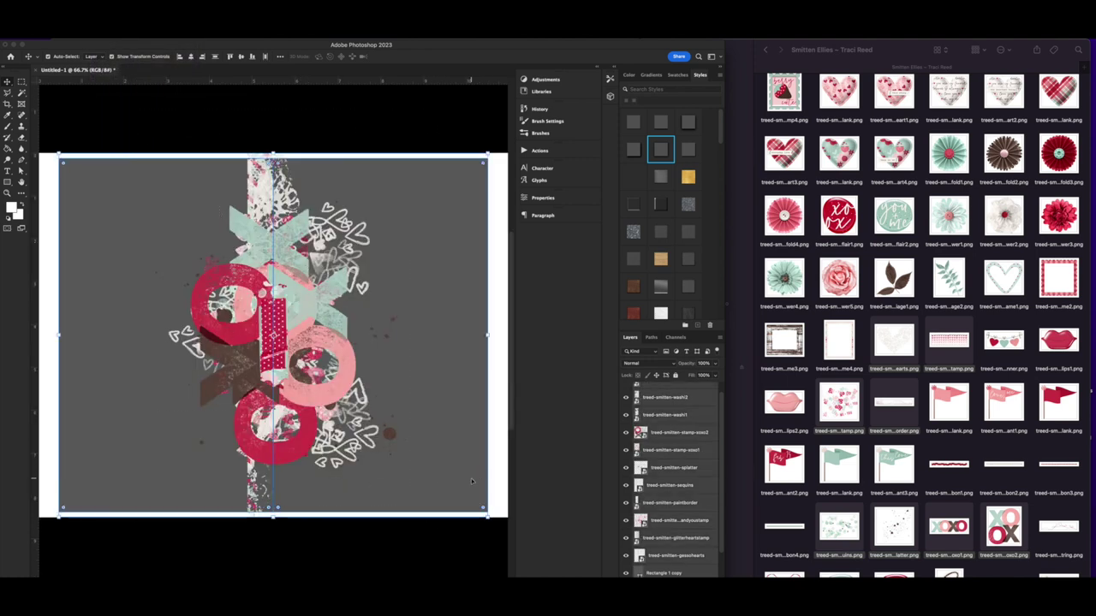
pyautogui.hotkey('ctrl', 't')
pyautogui.moveTo(318, 143); pyautogui.dragTo(89, 300)
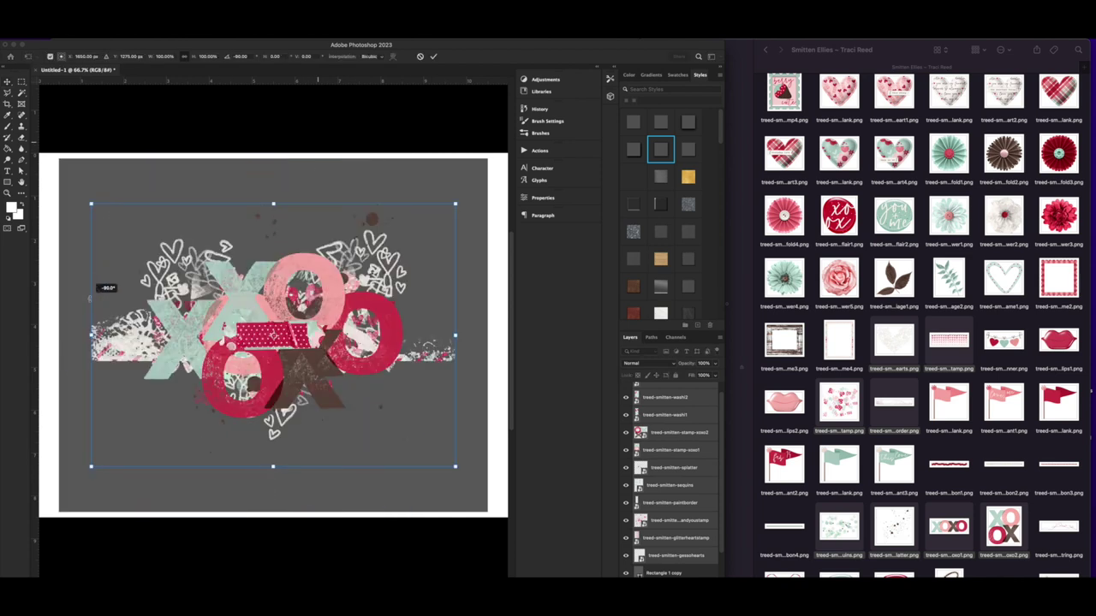
pyautogui.press('Return')
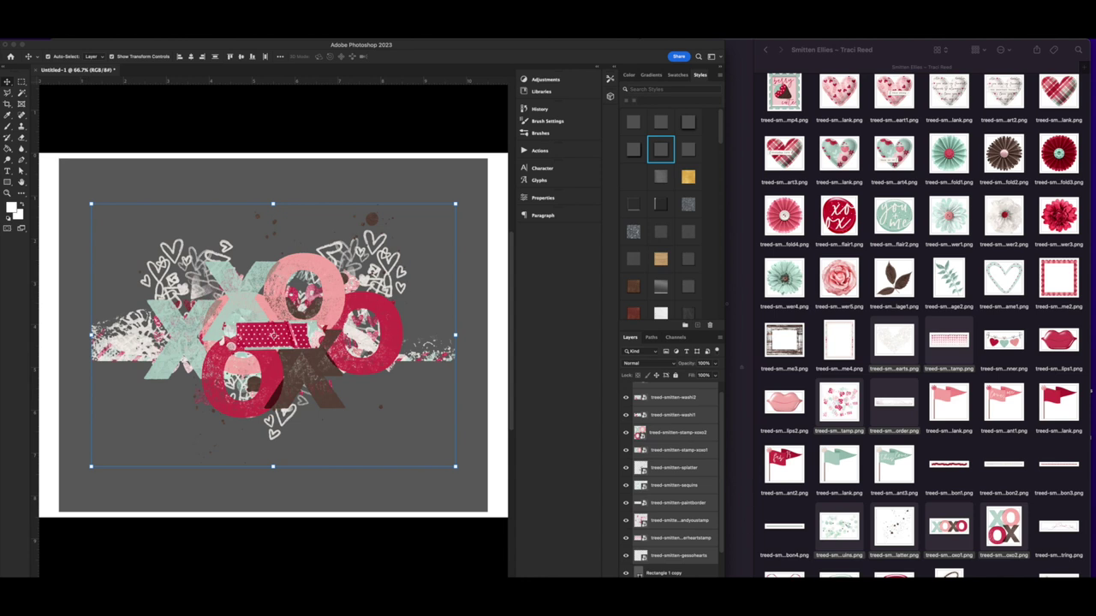
# Lock both gray rectangle layers
pyautogui.scroll(-2, 658, 538)
pyautogui.click(665, 540)
pyautogui.keyDown('shift'); pyautogui.click(675, 555); pyautogui.keyUp('shift')
pyautogui.click(673, 375)
# Spread the XOXO stamps and the other kit elements apart across the two gray rectangles
pyautogui.moveTo(283, 285); pyautogui.dragTo(420, 359)
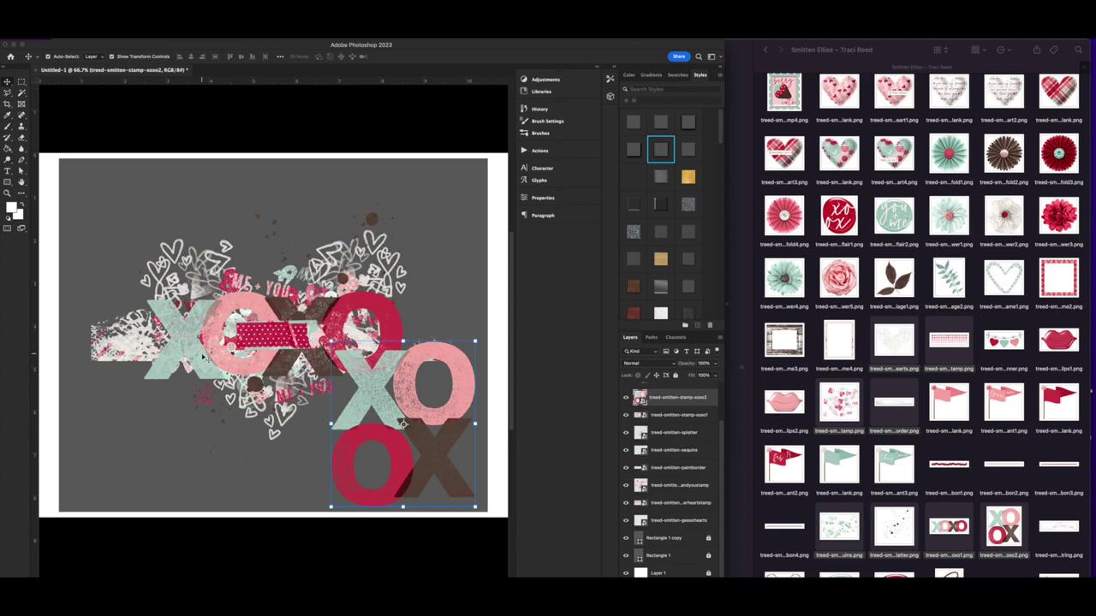
pyautogui.click(273, 335)
pyautogui.moveTo(250, 306); pyautogui.dragTo(163, 409)
pyautogui.moveTo(323, 433); pyautogui.dragTo(264, 437)
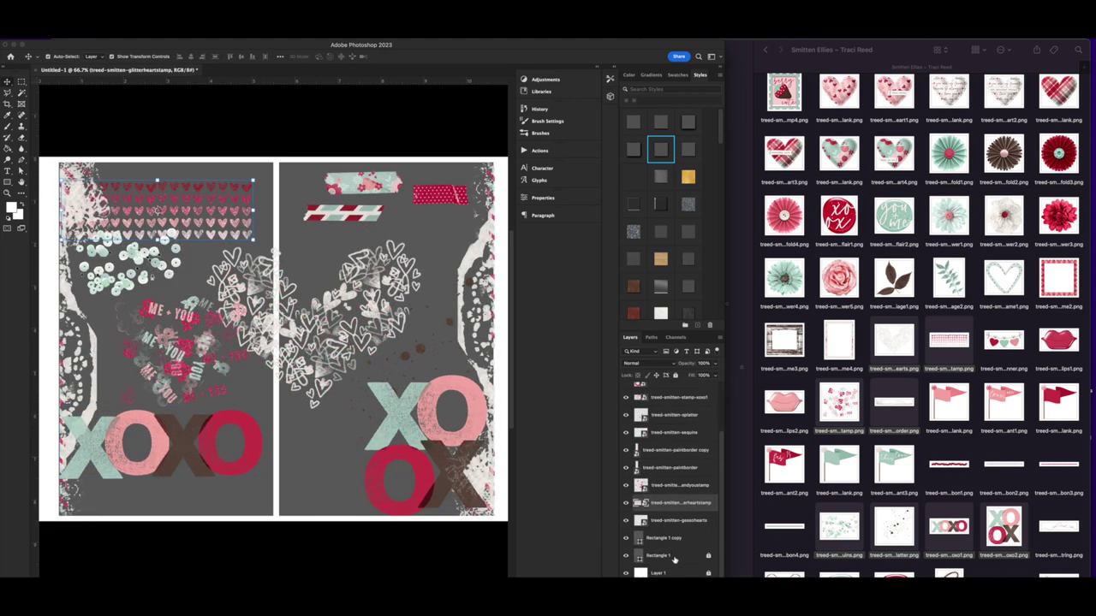
# Delete both gray guide rectangles, keeping the white background
pyautogui.click(675, 557)
pyautogui.keyDown('shift'); pyautogui.click(685, 539); pyautogui.keyUp('shift')
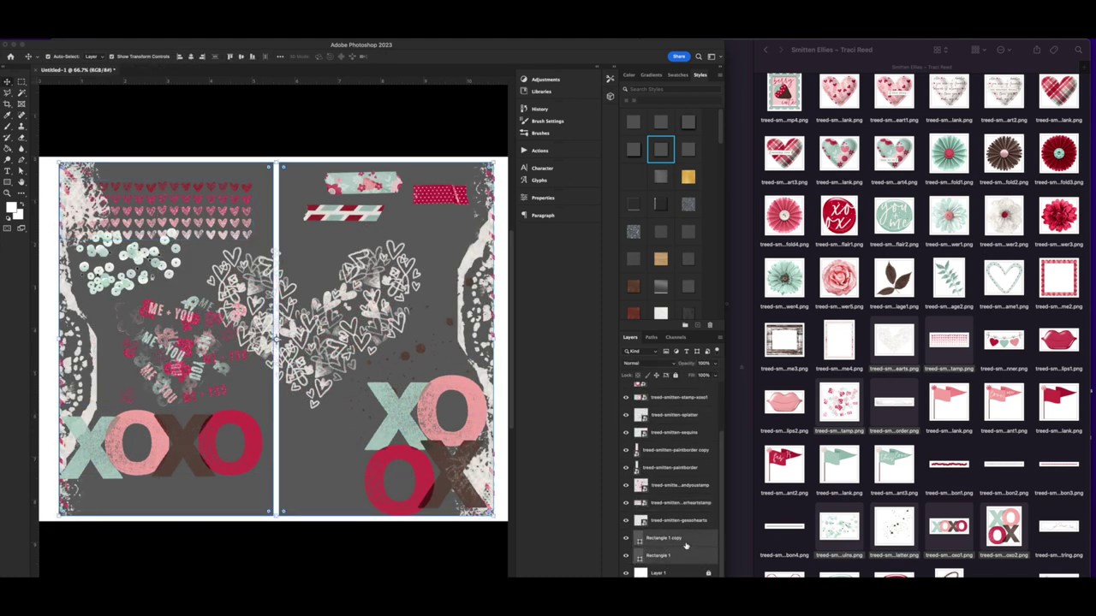
pyautogui.press('Delete')
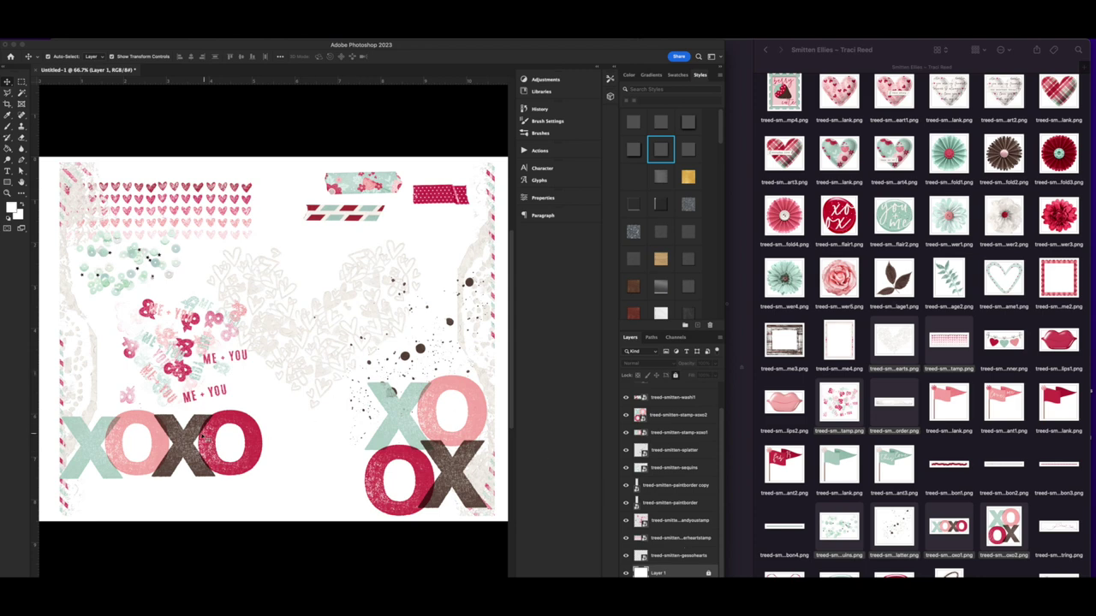
# Rotate the whole canvas 90° counterclockwise
pyautogui.click(103, 36)
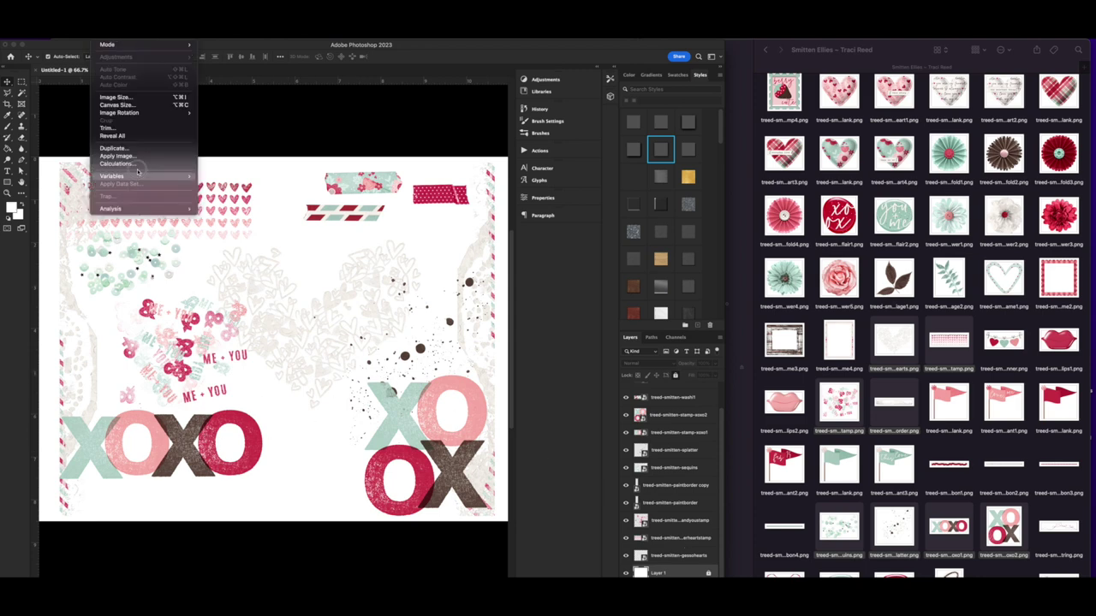
pyautogui.moveTo(137, 114)
pyautogui.click(213, 130)
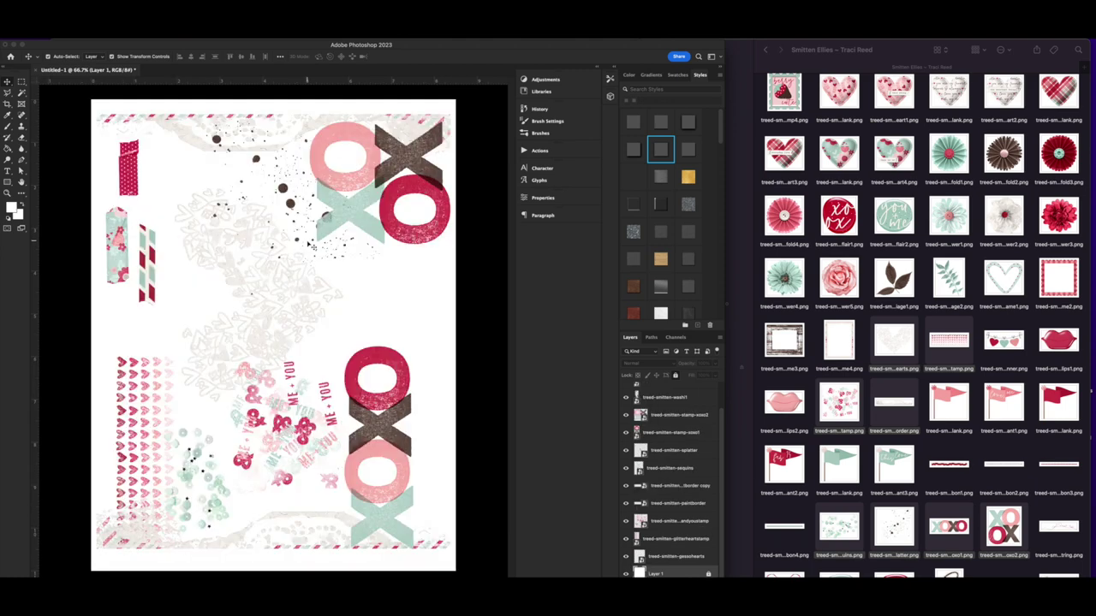
# Rotate the gesso hearts stamp 90° clockwise so the heart stands upright on the portrait page
pyautogui.click(146, 265)
pyautogui.click(128, 169)
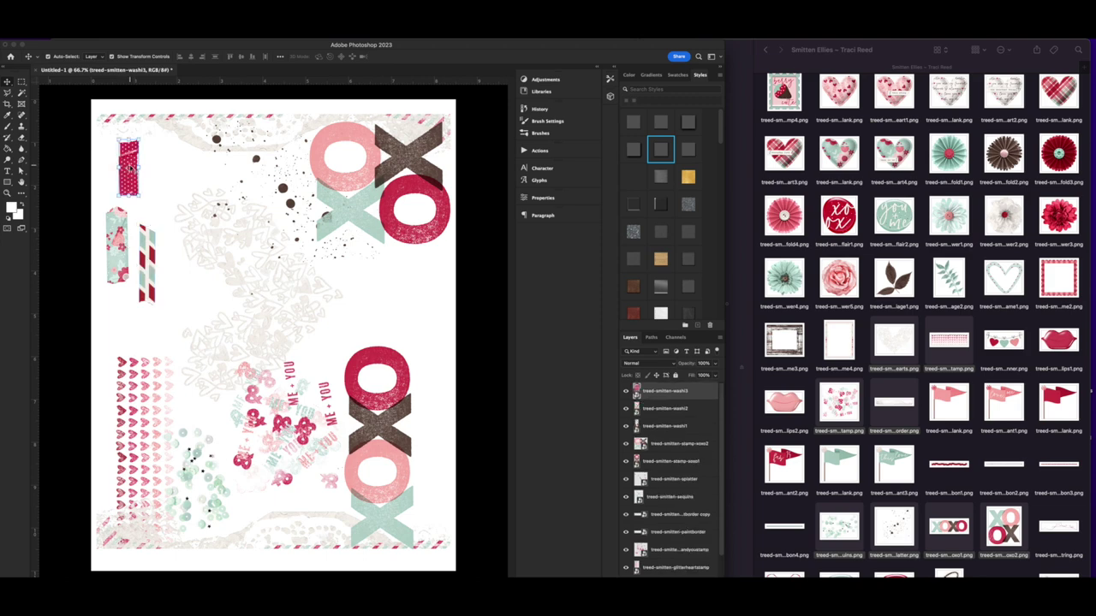
pyautogui.click(228, 261)
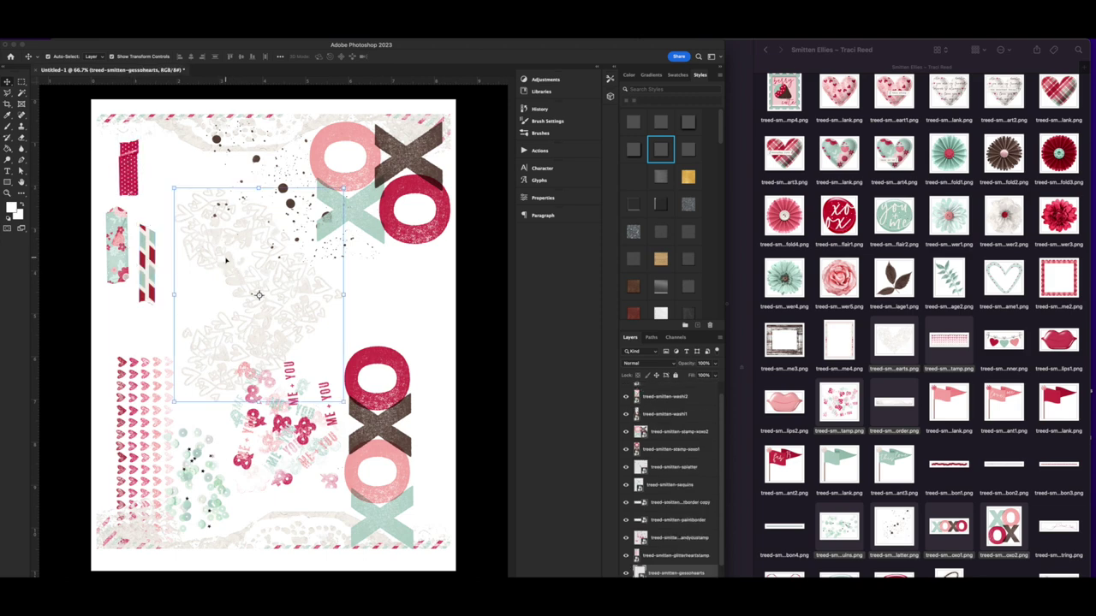
pyautogui.moveTo(348, 182); pyautogui.dragTo(341, 359)
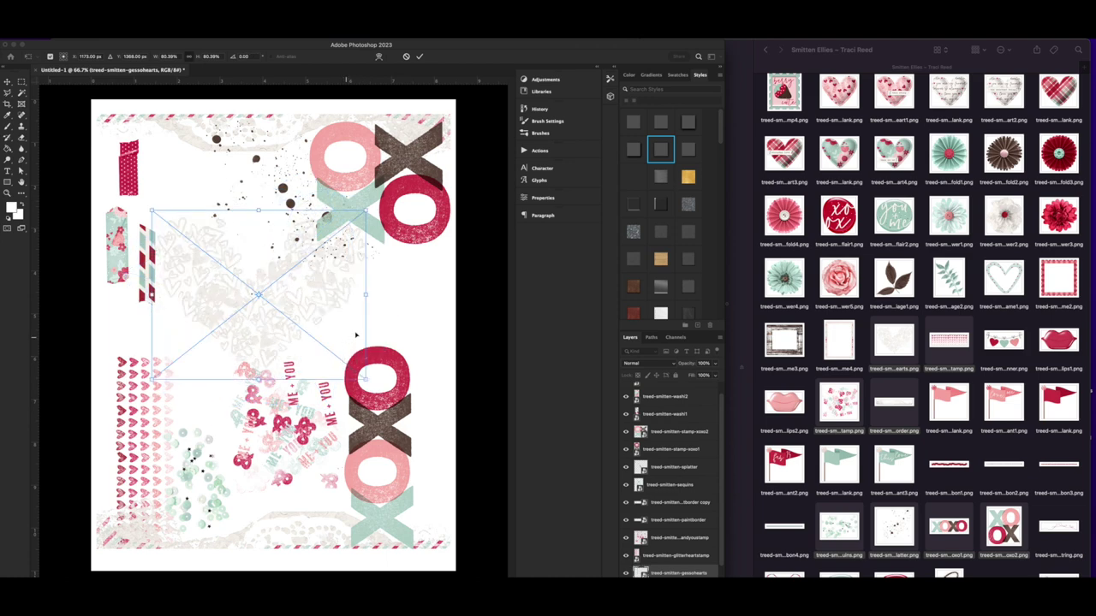
pyautogui.press('Return')
# Add a 25 px stroke positioned outside the hearts on the gesso hearts layer
pyautogui.click(672, 581)
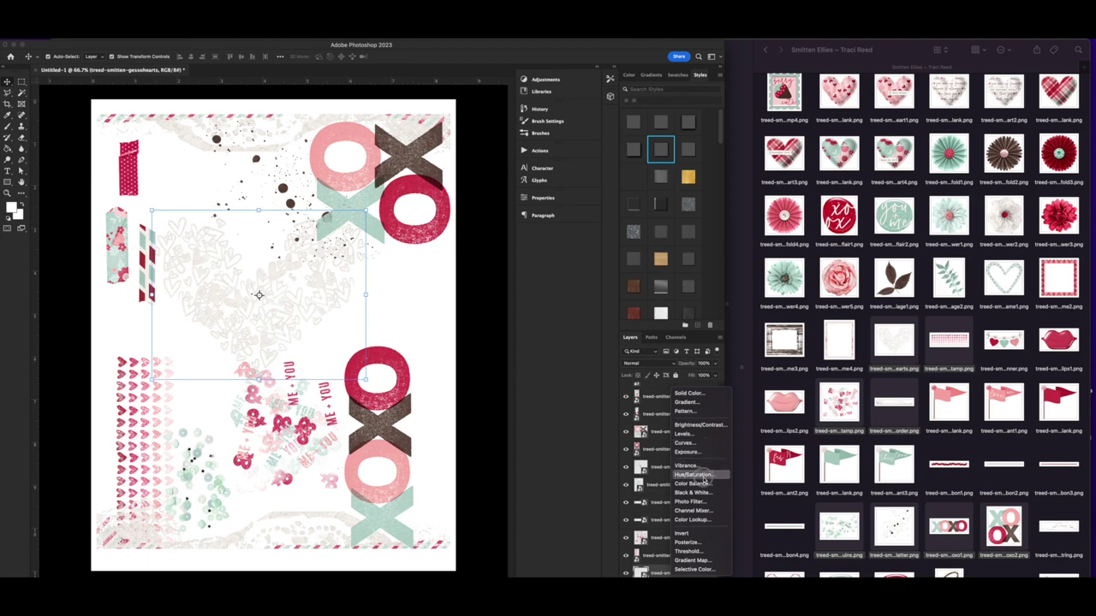
pyautogui.click(622, 509)
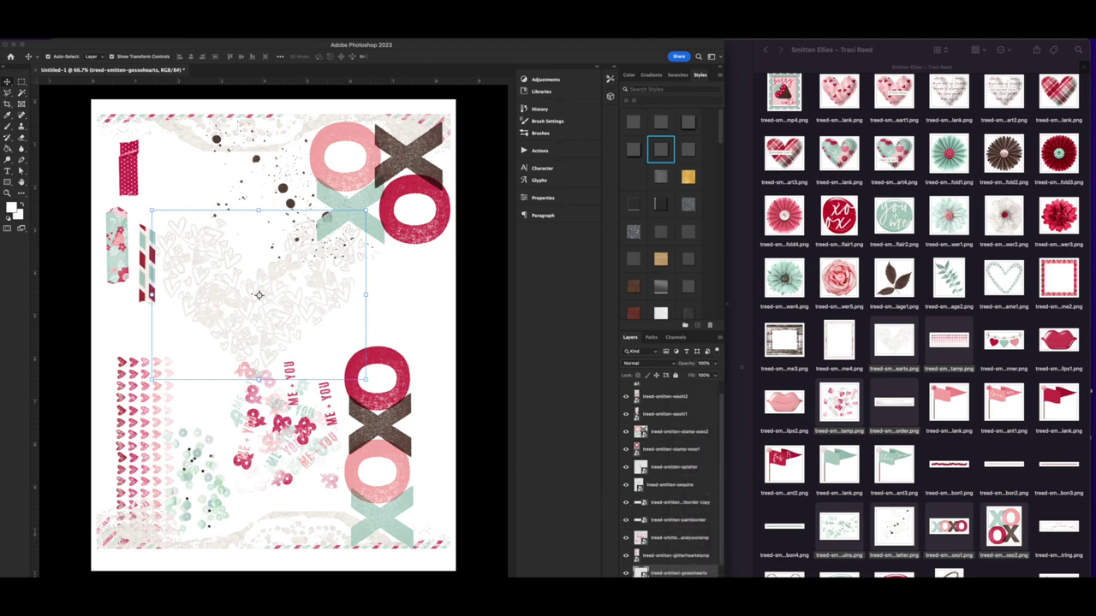
pyautogui.doubleClick(710, 572)
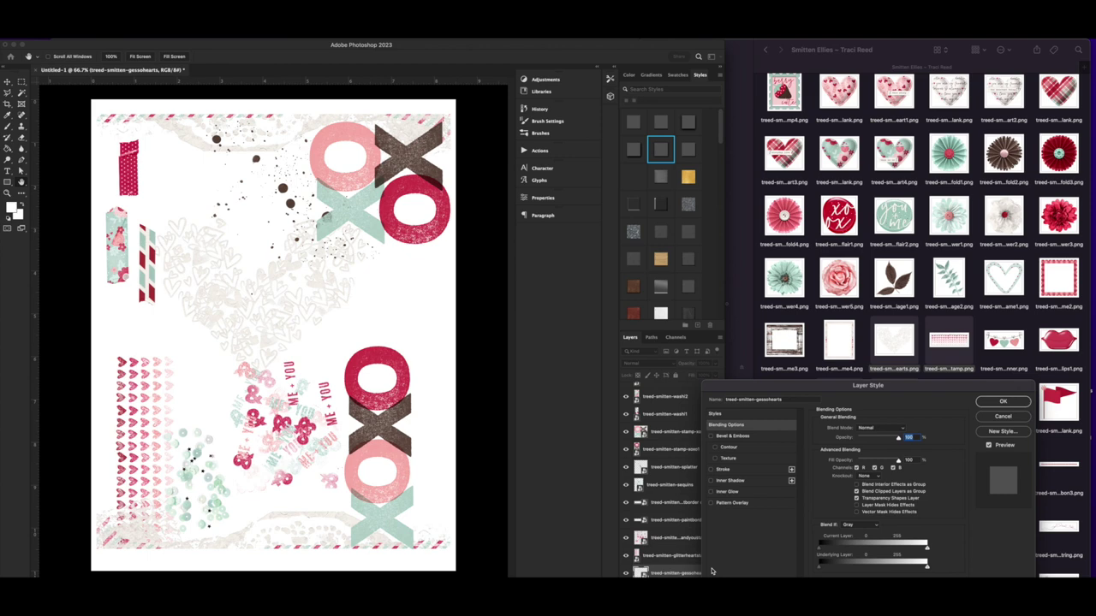
pyautogui.click(724, 469)
pyautogui.click(856, 437)
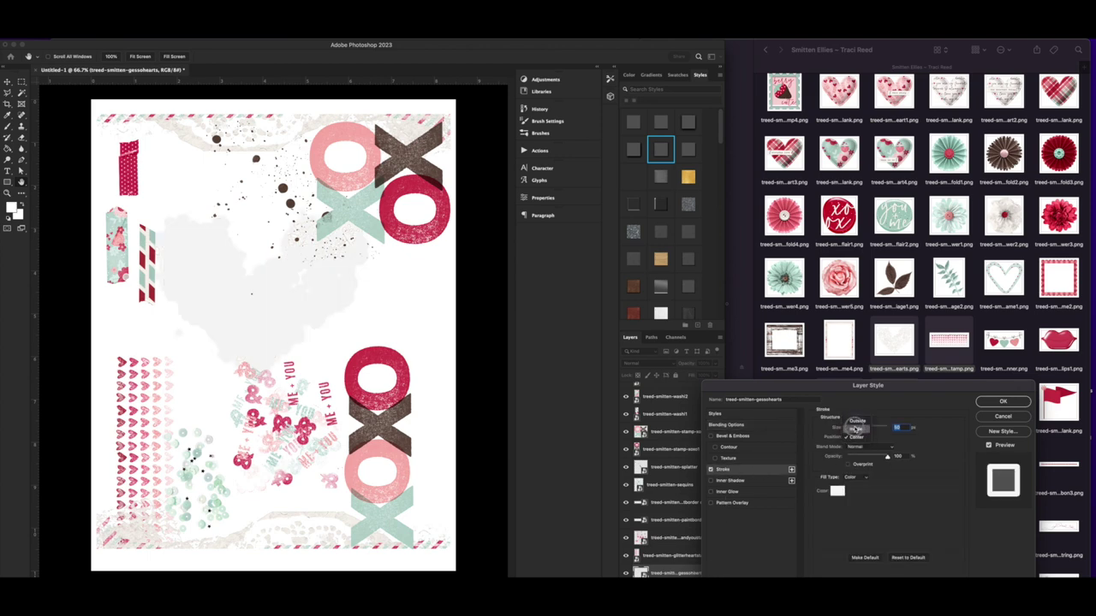
pyautogui.click(854, 423)
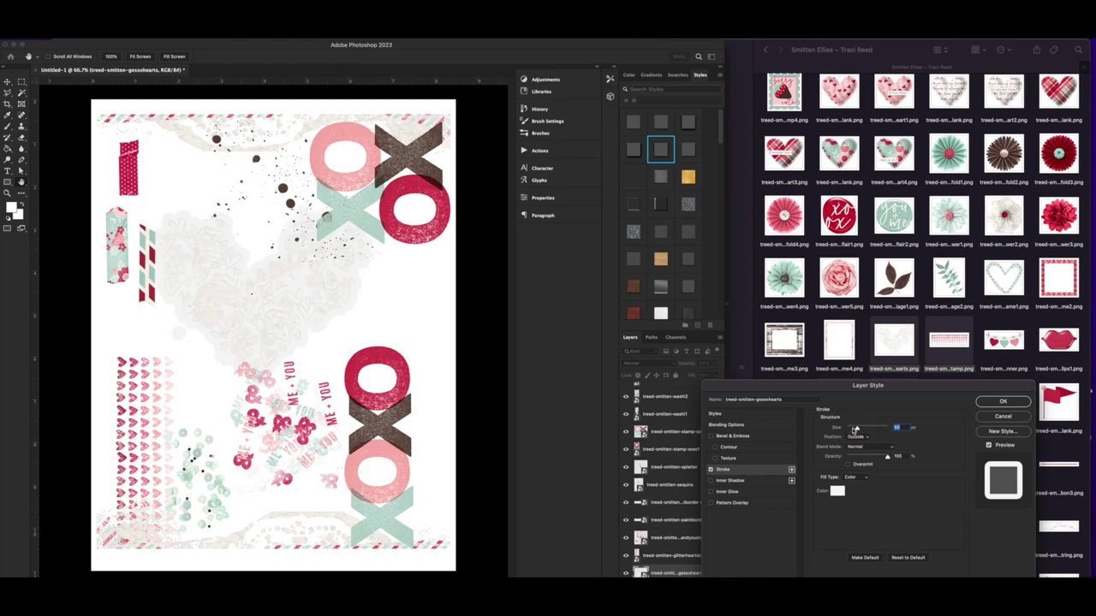
pyautogui.moveTo(857, 428)
pyautogui.mouseDown()
pyautogui.moveTo(844, 428)
pyautogui.moveTo(853, 427)
pyautogui.mouseUp()
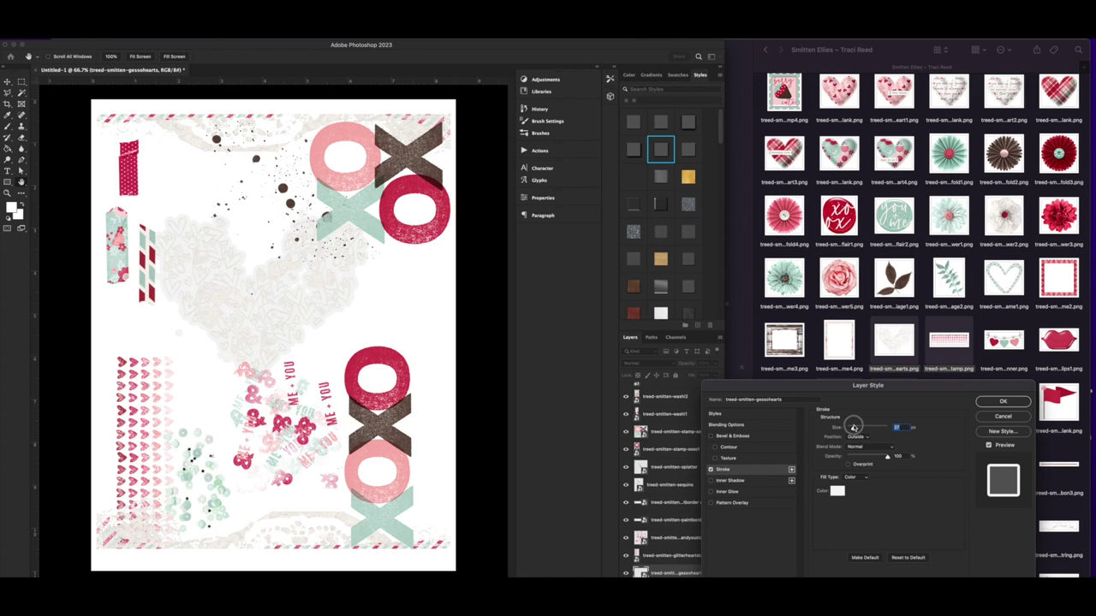
pyautogui.write('25')
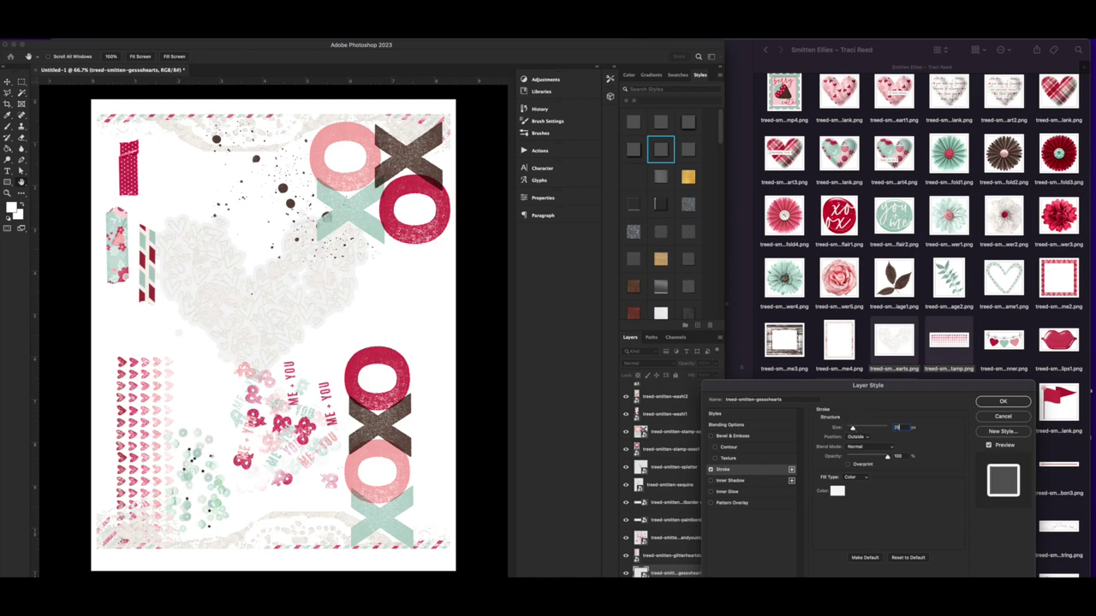
pyautogui.doubleClick(897, 427)
# Set the gesso hearts' stroke color to black and apply the layer style
pyautogui.click(836, 492)
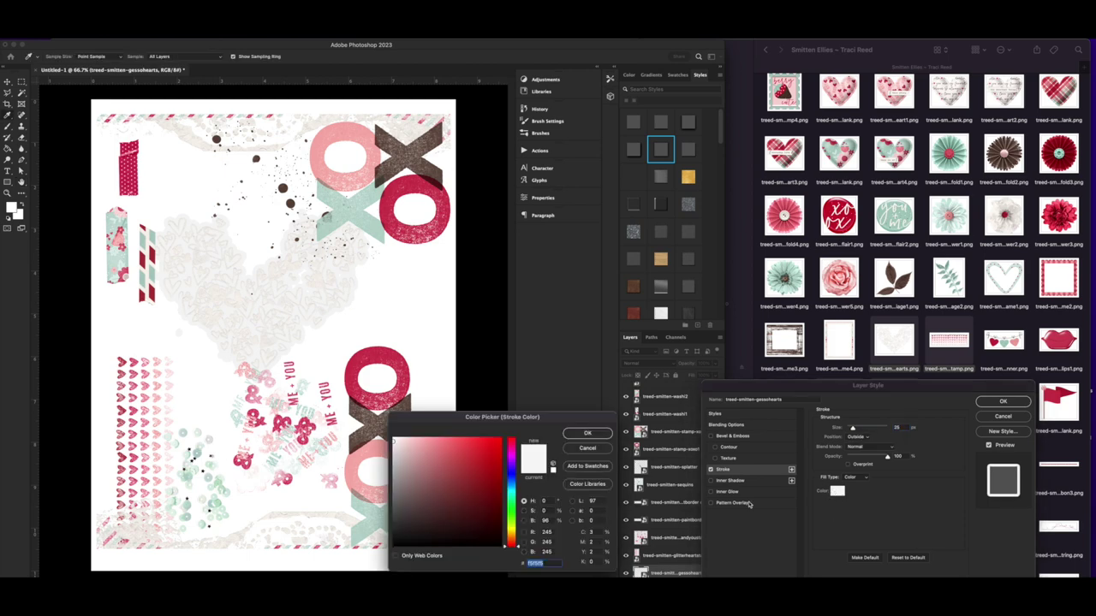
pyautogui.moveTo(454, 519); pyautogui.dragTo(360, 568)
pyautogui.press('Return')
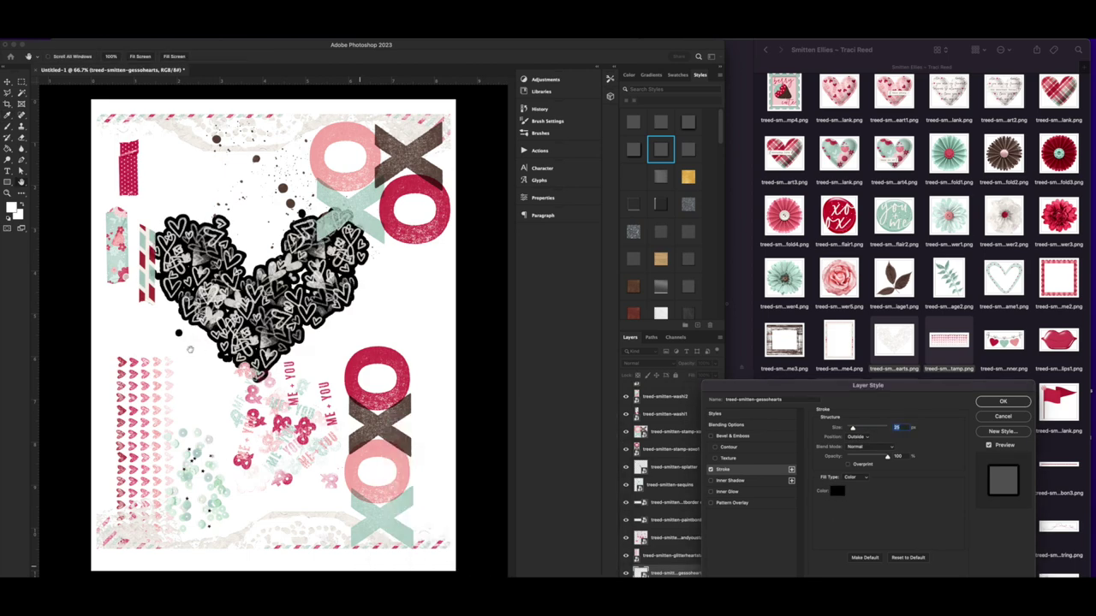
pyautogui.click(1000, 401)
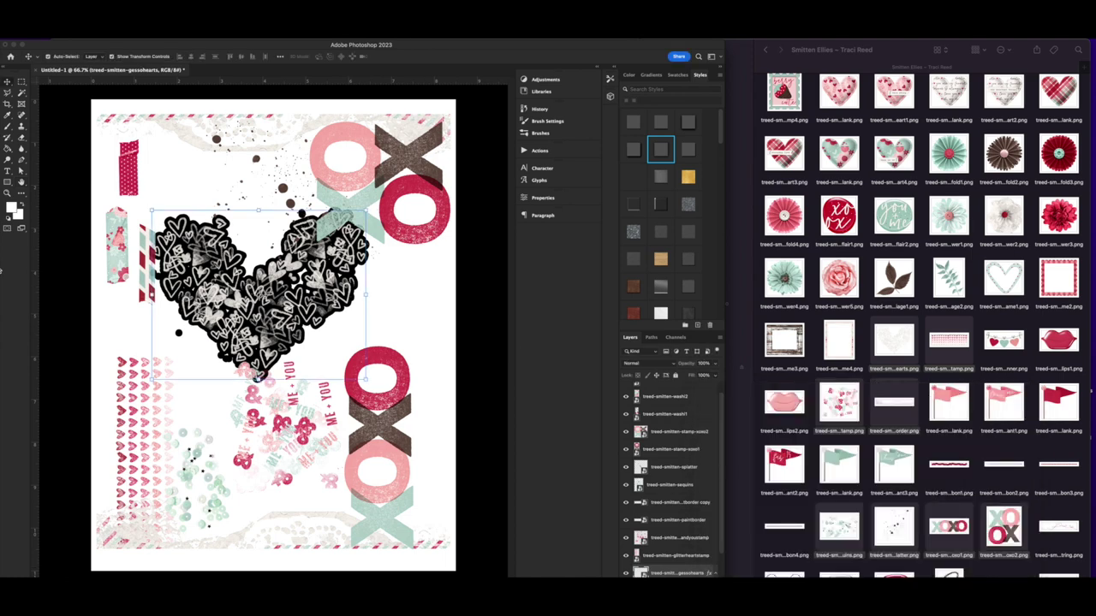
# Rasterize the gesso hearts layer and return to the Move tool
pyautogui.click(22, 138)
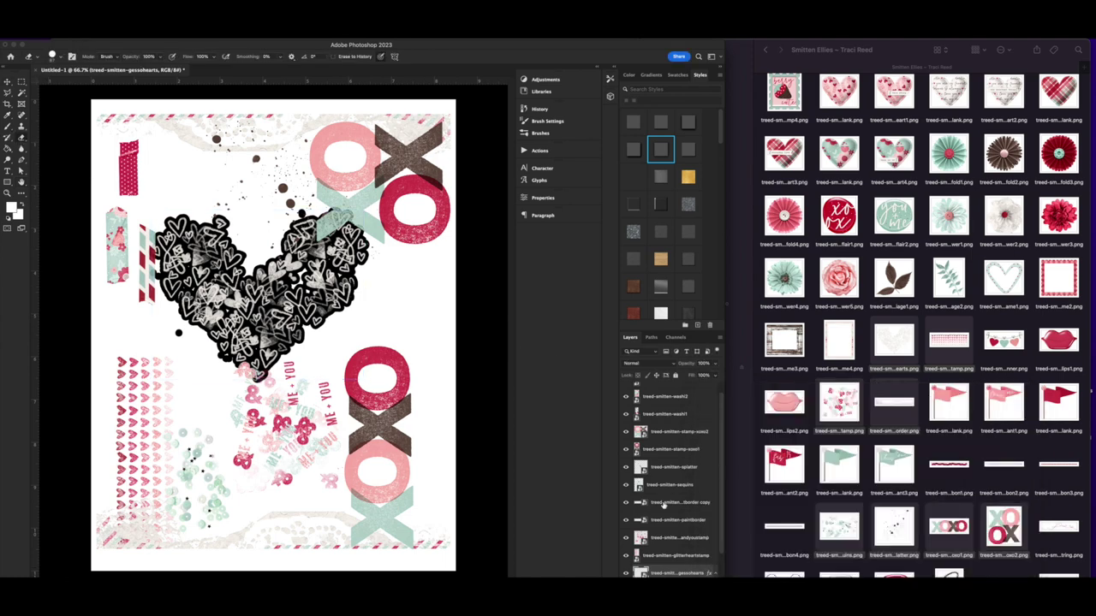
pyautogui.rightClick(678, 574)
pyautogui.click(698, 343)
pyautogui.click(8, 82)
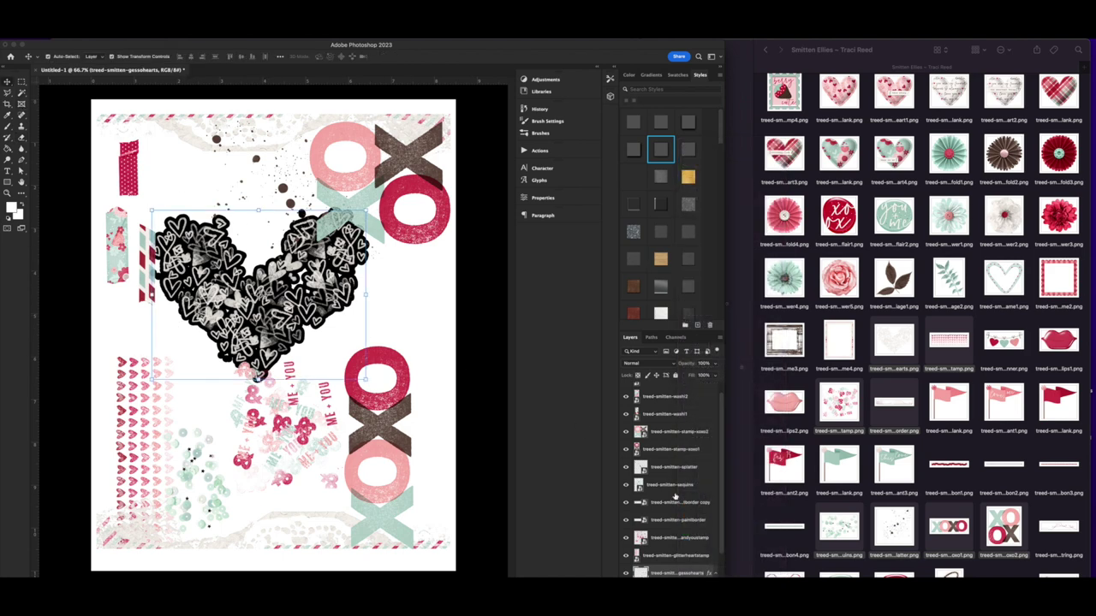
# Add a Color Overlay to the gesso hearts layer in the pink sampled from the O of the lower XOXO stamp
pyautogui.scroll(-2, 674, 495)
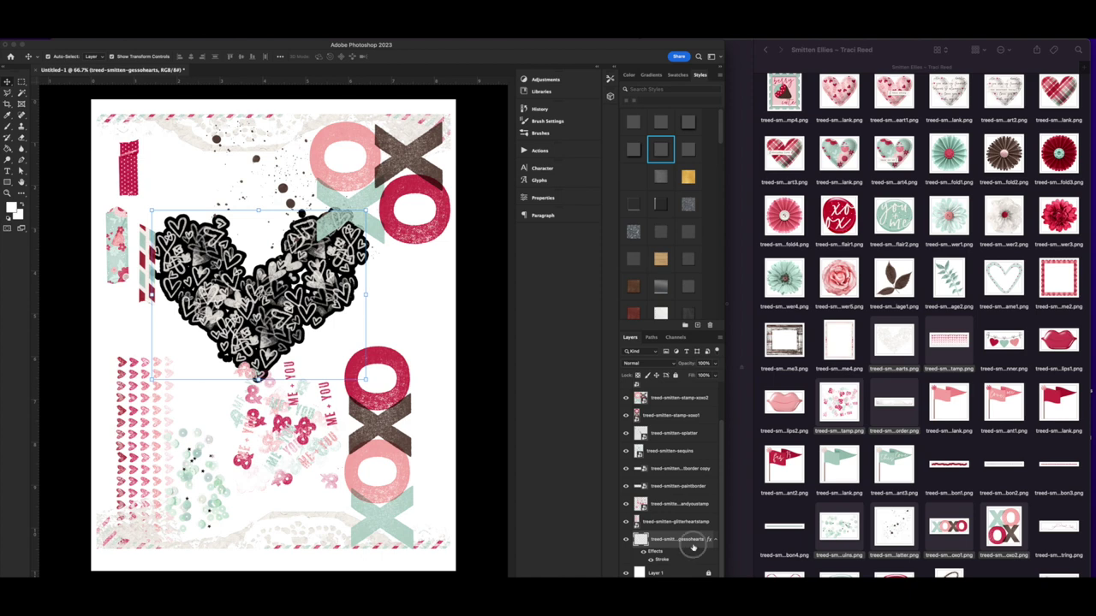
pyautogui.doubleClick(693, 546)
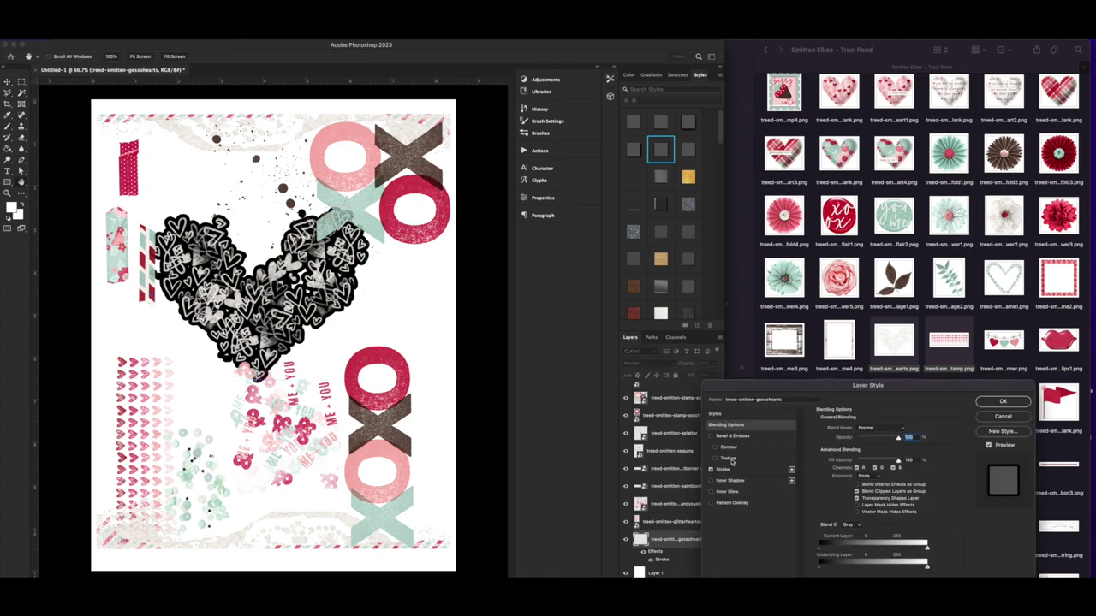
pyautogui.moveTo(747, 389); pyautogui.dragTo(735, 334)
pyautogui.click(703, 536)
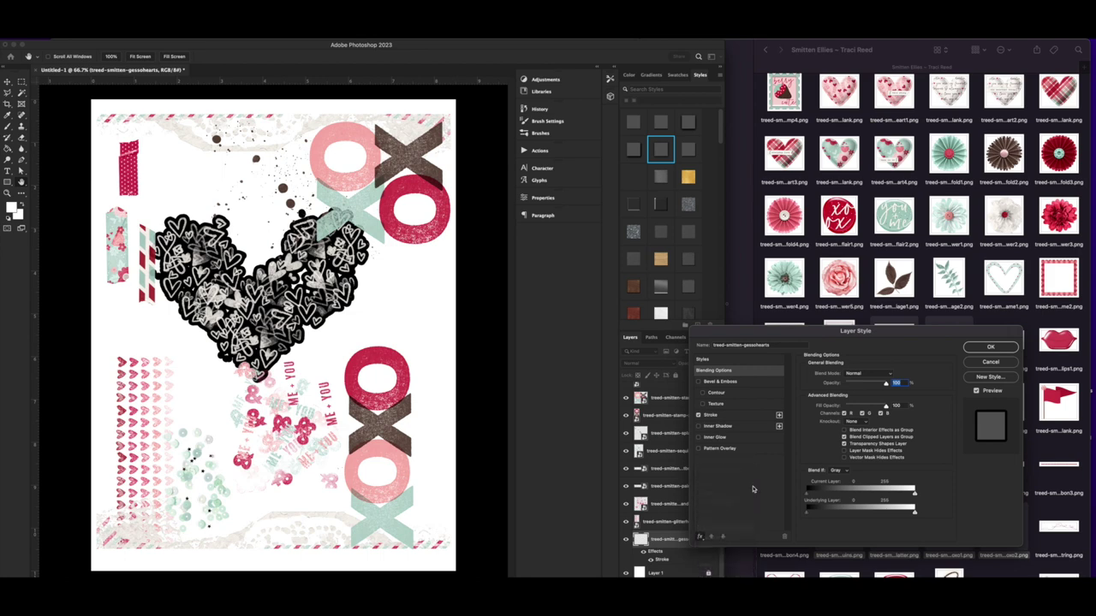
pyautogui.click(719, 569)
pyautogui.click(891, 376)
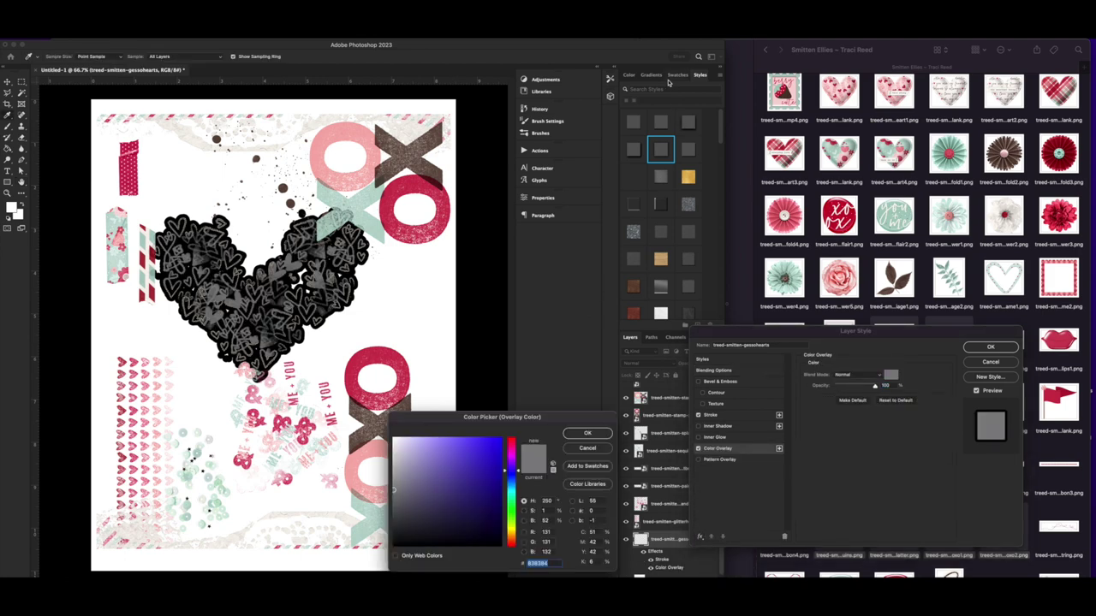
pyautogui.click(377, 444)
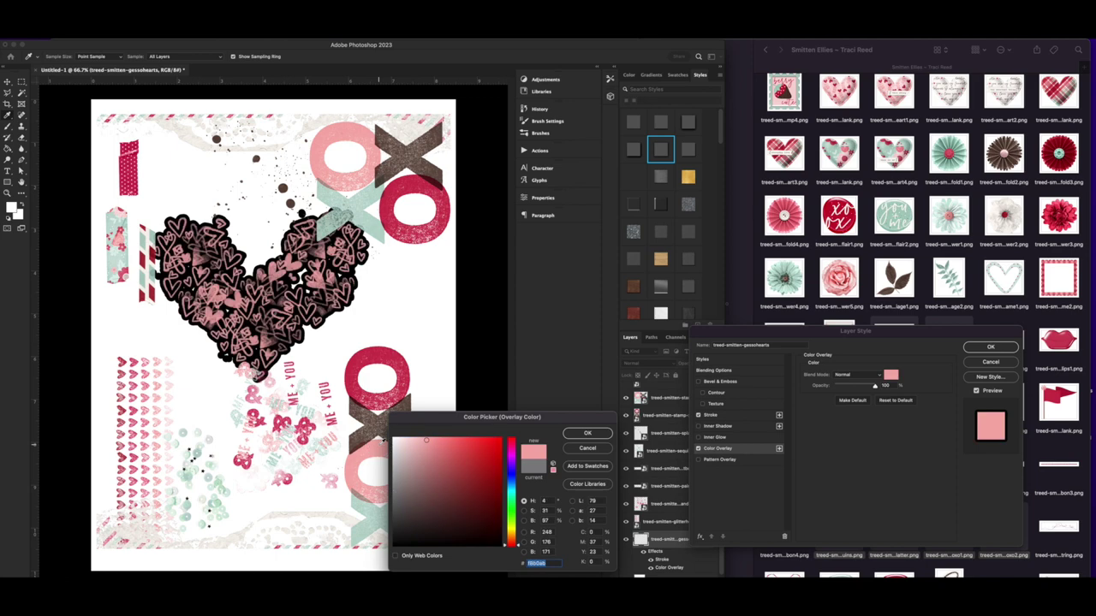
pyautogui.click(587, 434)
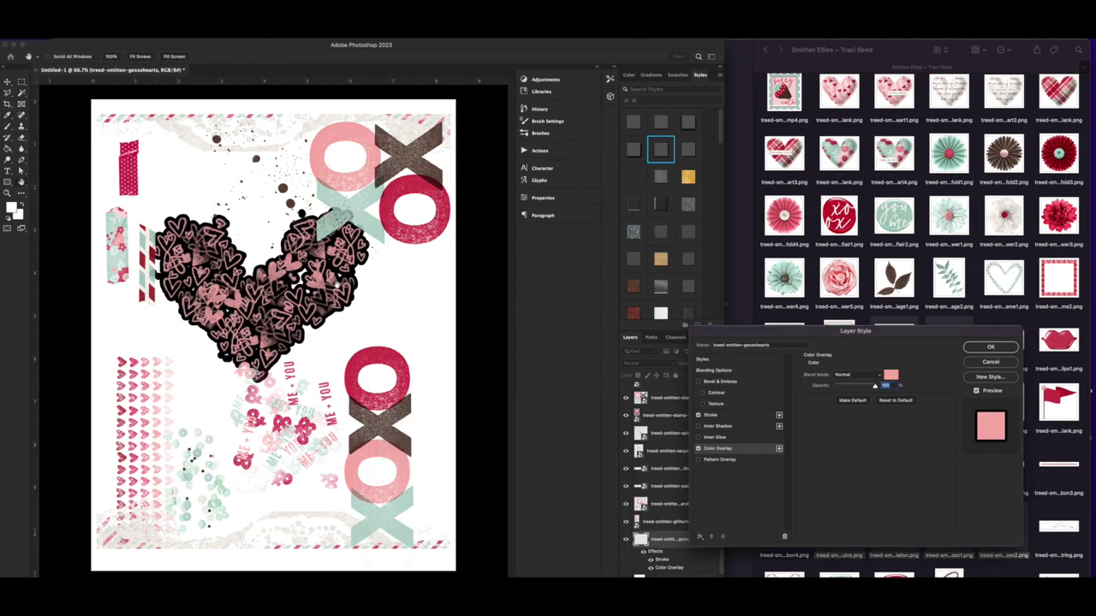
# Try the Color blend mode for the gesso hearts' pink overlay, keeping the same pink
pyautogui.click(846, 375)
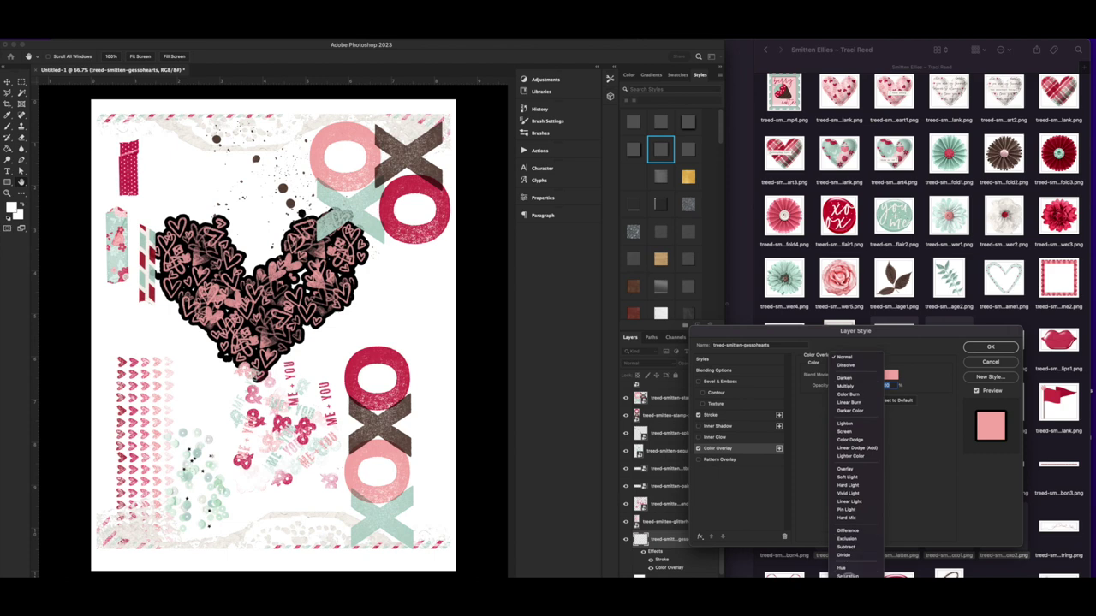
pyautogui.click(841, 329)
pyautogui.moveTo(748, 156); pyautogui.dragTo(747, 154)
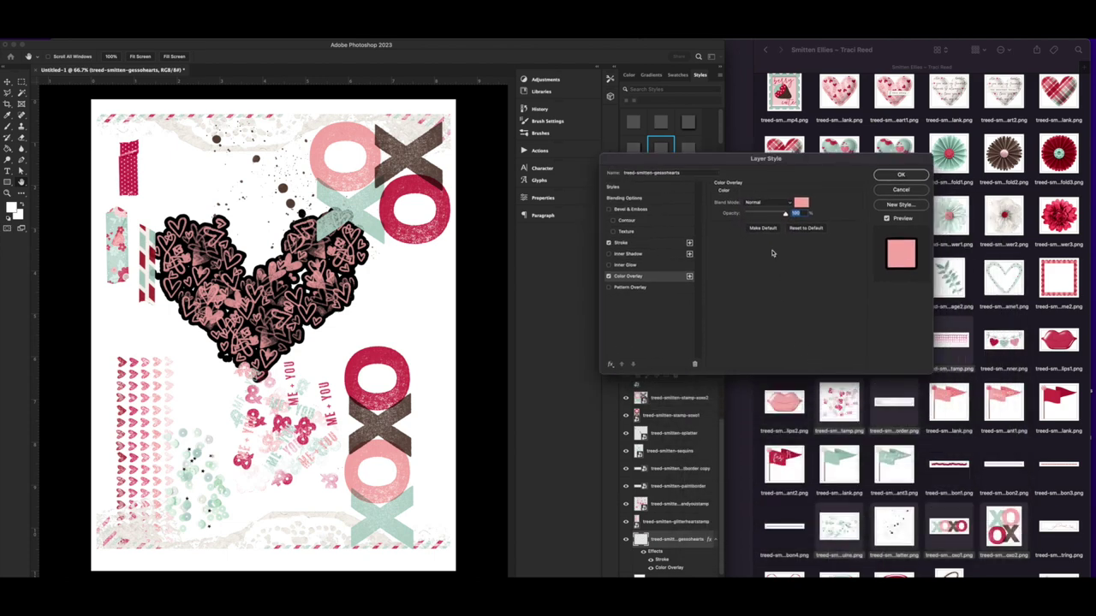
pyautogui.click(788, 203)
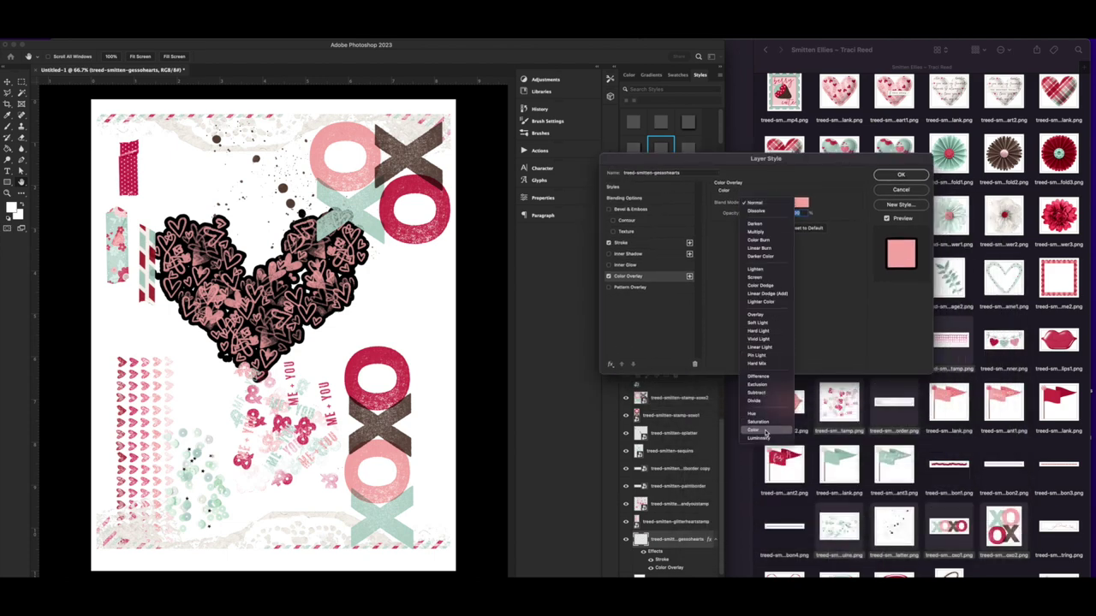
pyautogui.click(767, 434)
pyautogui.click(800, 202)
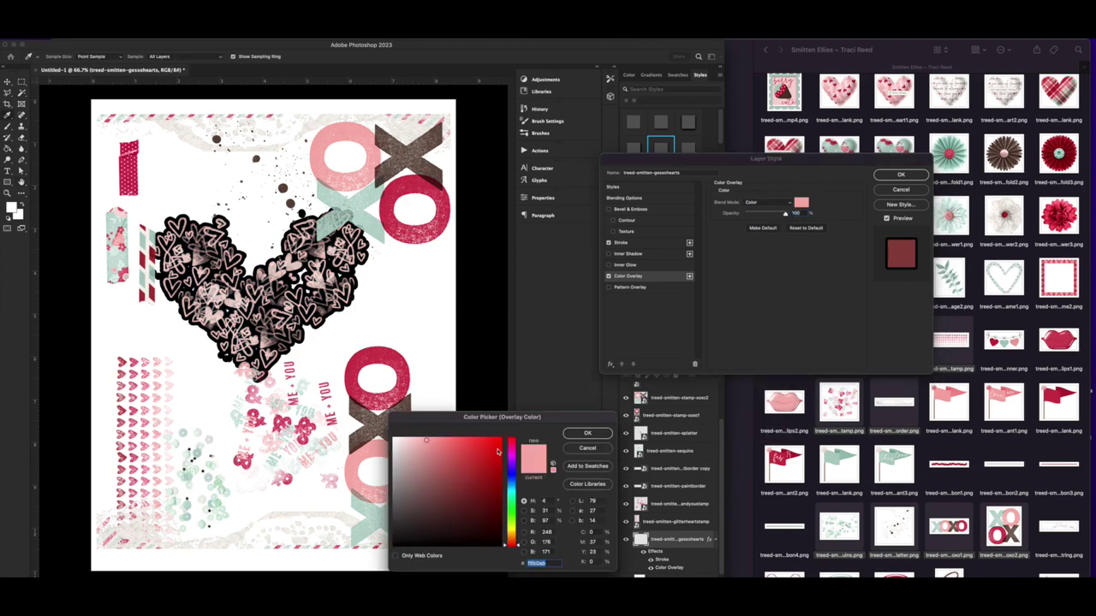
pyautogui.click(586, 435)
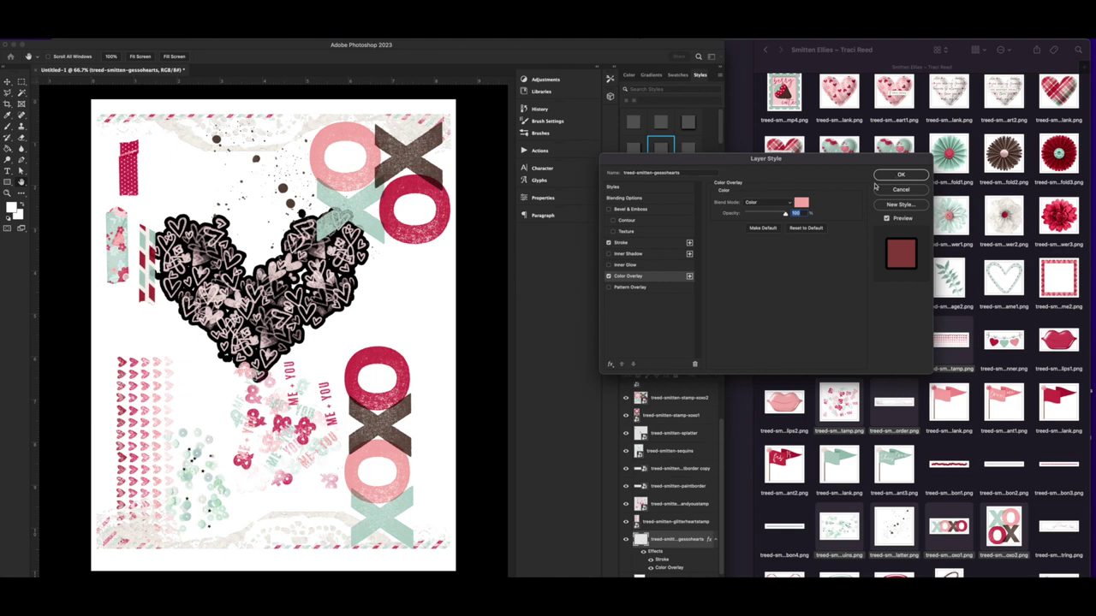
# Try Color Burn for the pink overlay, settle on Multiply as its blend mode, and apply the layer style
pyautogui.click(789, 204)
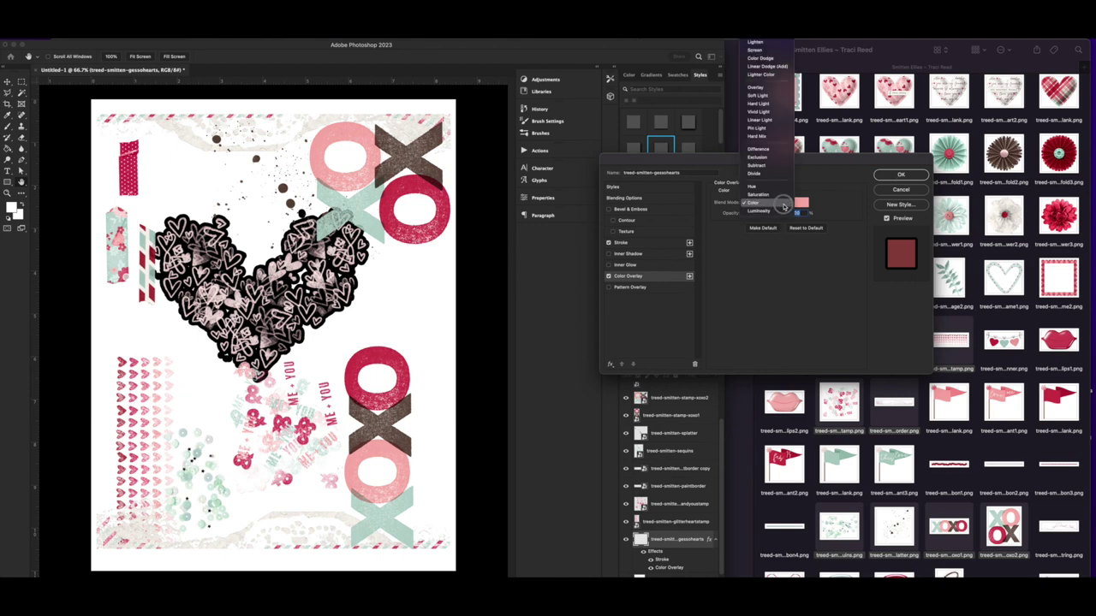
pyautogui.scroll(4, 760, 91)
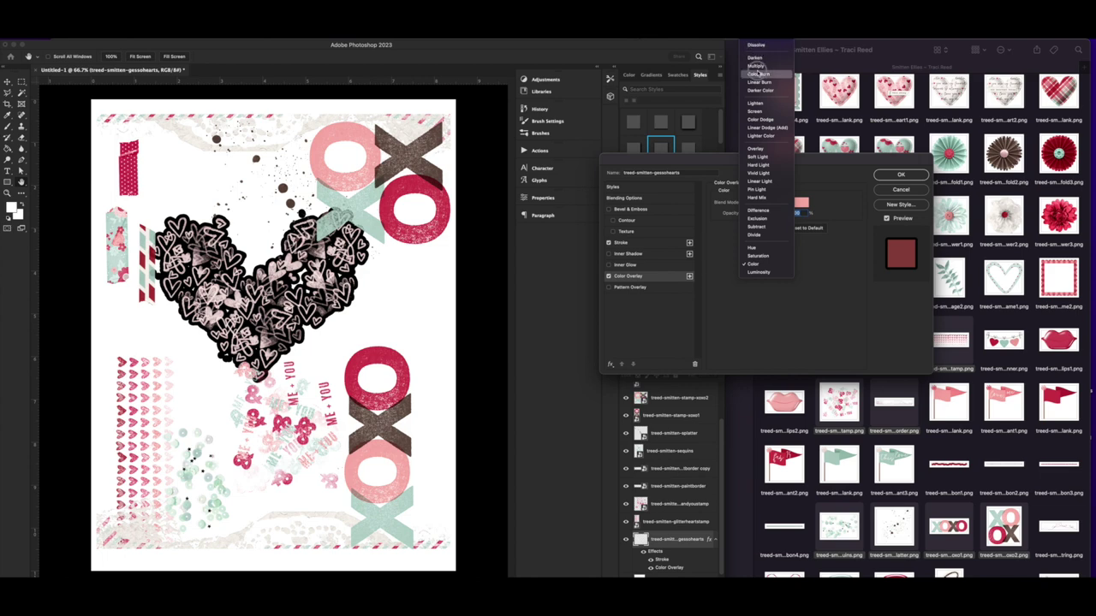
pyautogui.click(759, 75)
pyautogui.click(776, 201)
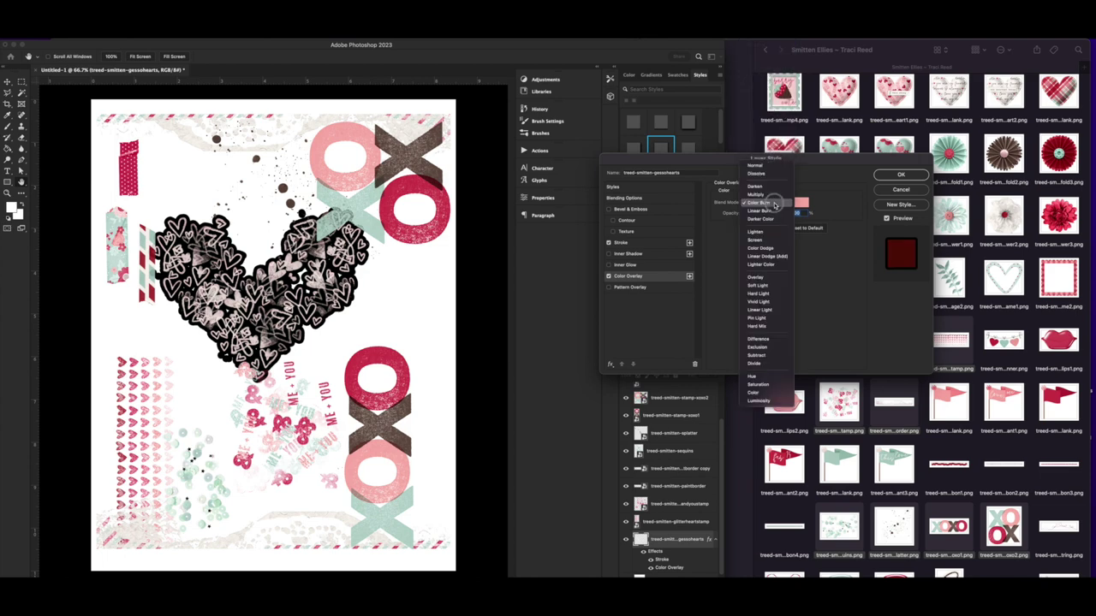
pyautogui.click(771, 195)
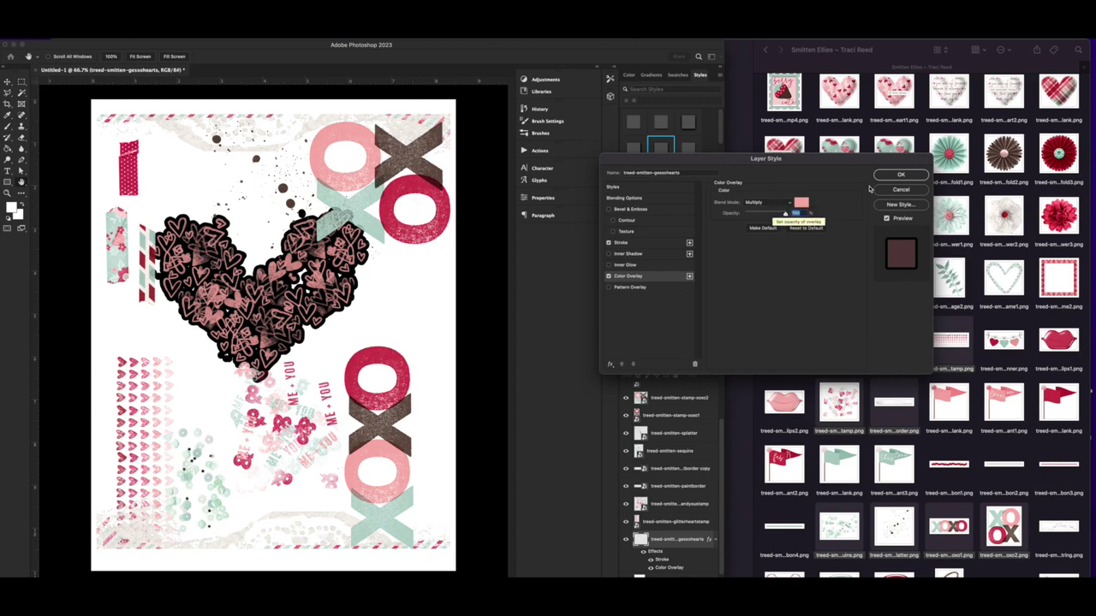
pyautogui.click(901, 176)
# Compare the gesso hearts up close with the Color Overlay effect hidden and shown
pyautogui.press('super+equal')
pyautogui.press('super+equal')
pyautogui.press('super+equal')
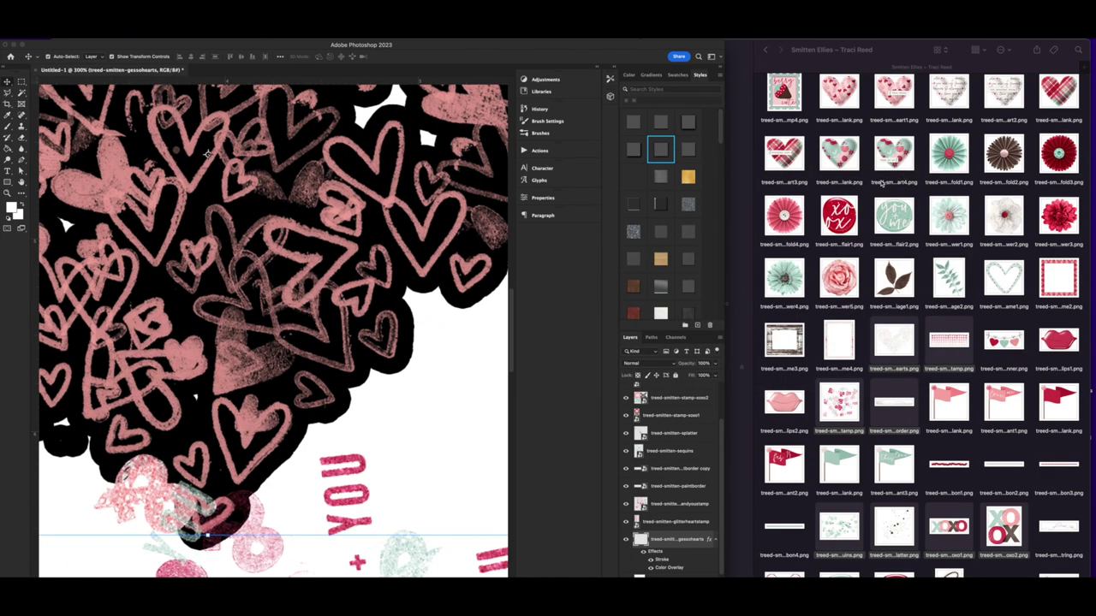
pyautogui.click(650, 569)
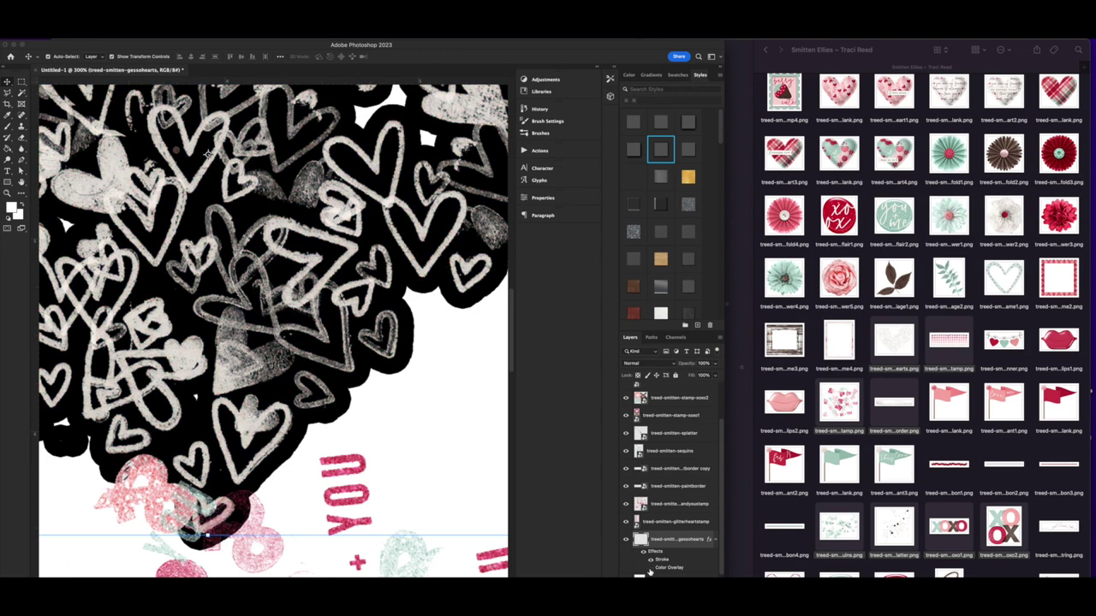
pyautogui.click(650, 568)
pyautogui.press('super+0')
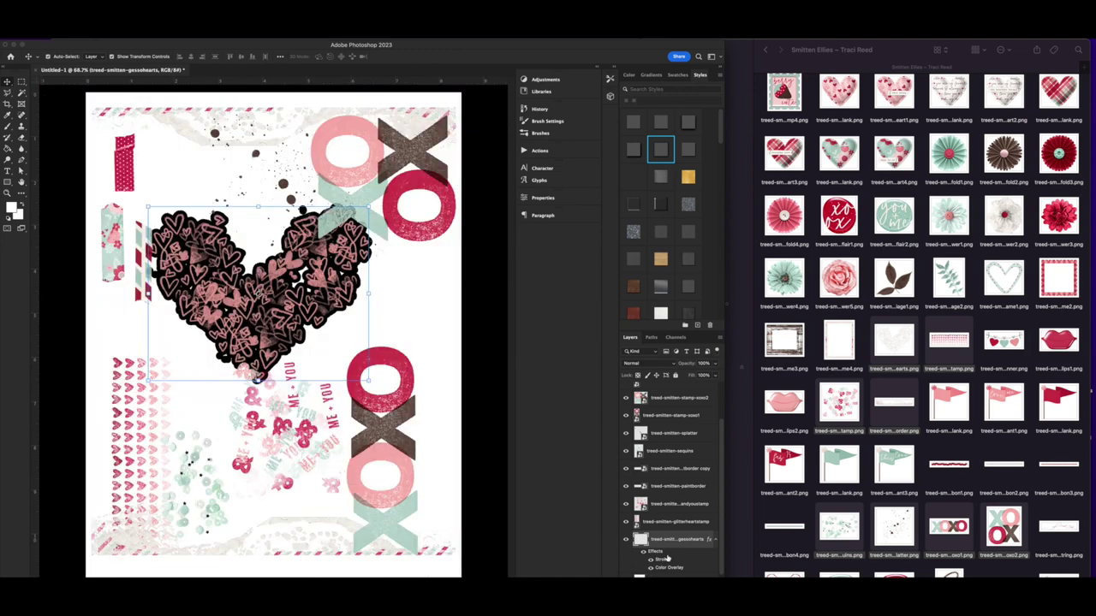
# Change the gesso hearts' stroke color to white (ffffff) and apply it
pyautogui.doubleClick(660, 560)
pyautogui.click(734, 265)
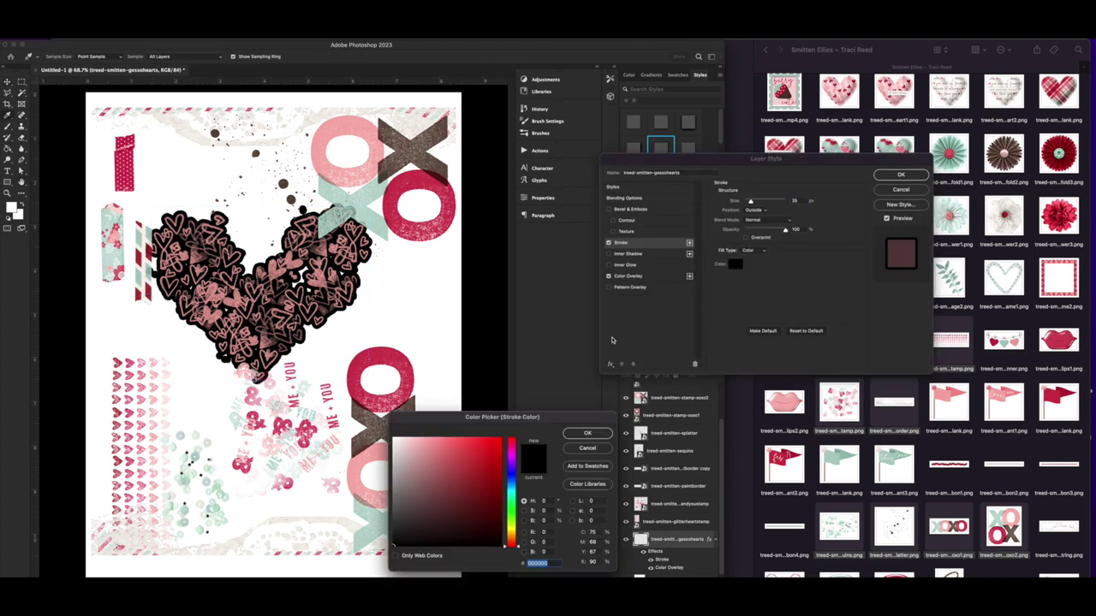
pyautogui.write('ffffff')
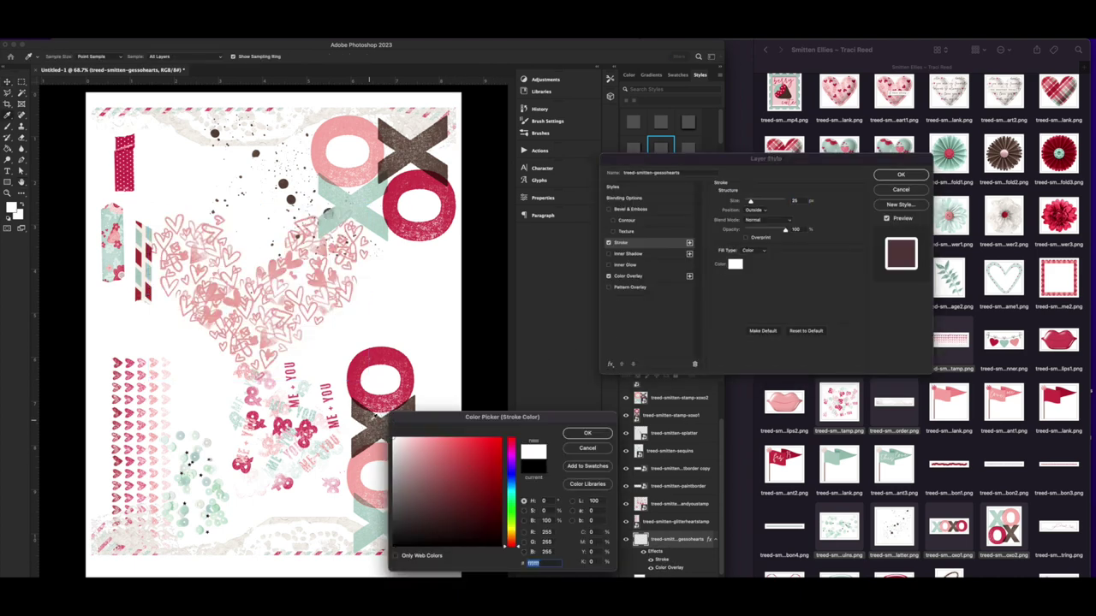
pyautogui.press('Return')
pyautogui.press('Return')
# Hide the white background layer, Layer 1, and select the outlined hearts on the page
pyautogui.scroll(-1, 708, 566)
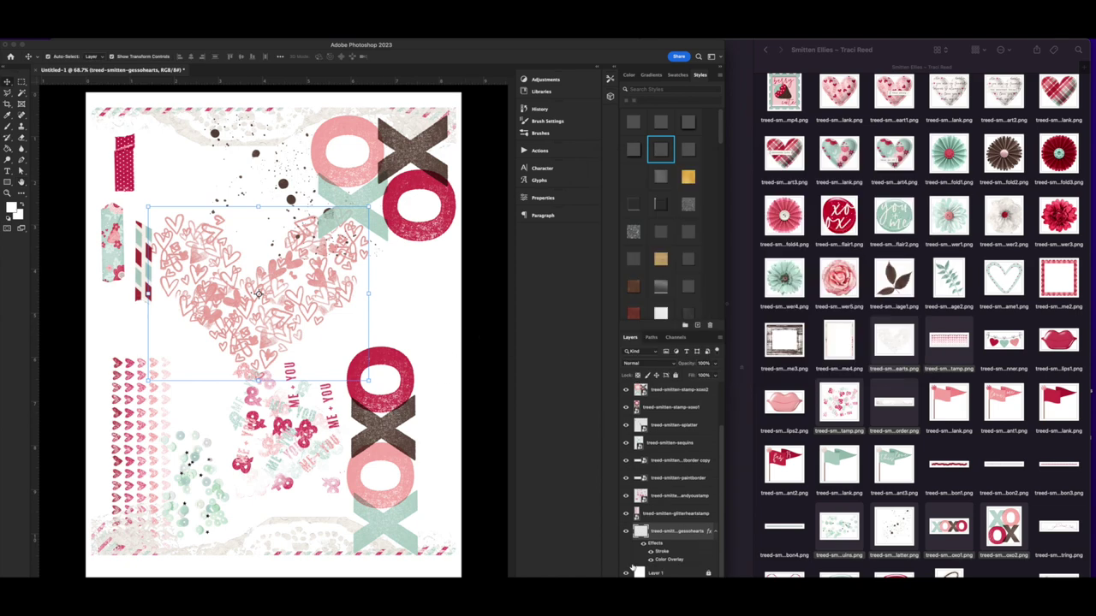
pyautogui.click(625, 573)
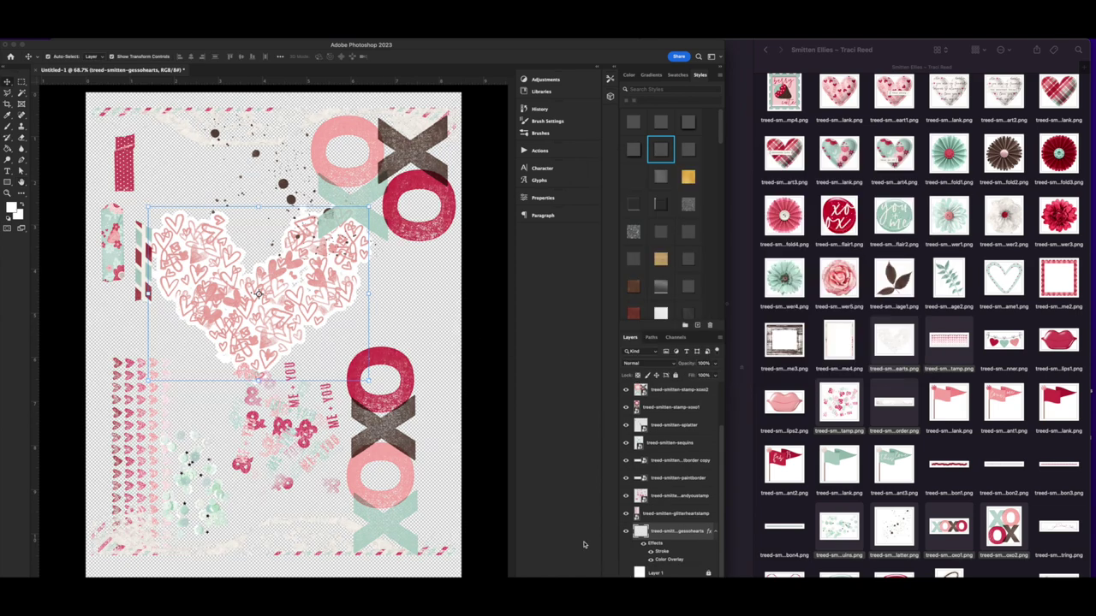
pyautogui.click(483, 419)
pyautogui.click(304, 299)
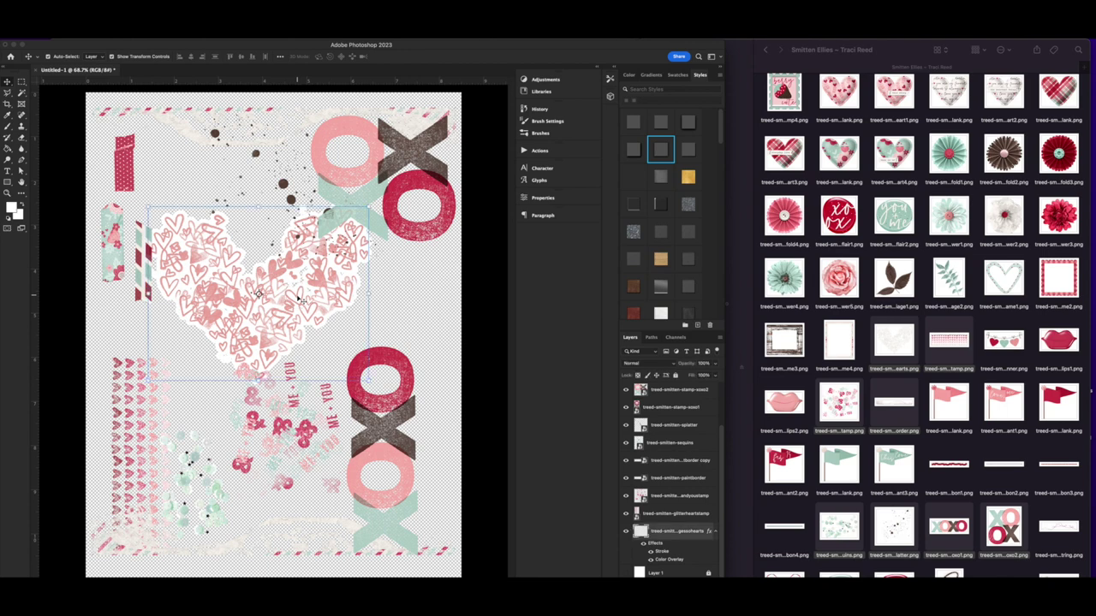
# Rasterize the gesso hearts' layer style and begin filling their gaps with white brush paint on a new layer above them
pyautogui.rightClick(672, 532)
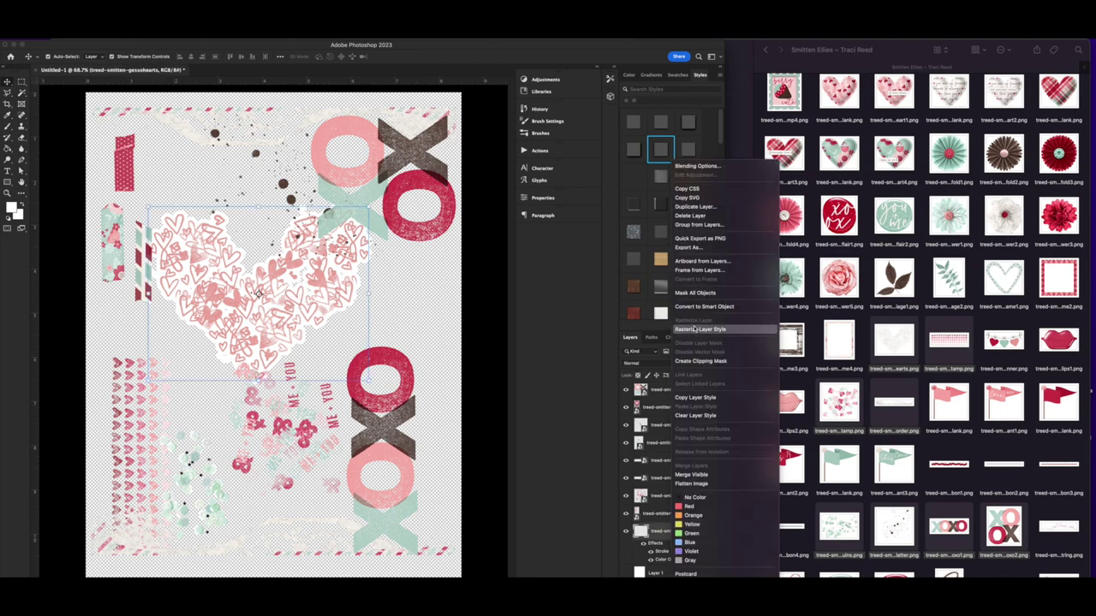
pyautogui.click(692, 327)
pyautogui.press('b')
pyautogui.click(697, 584)
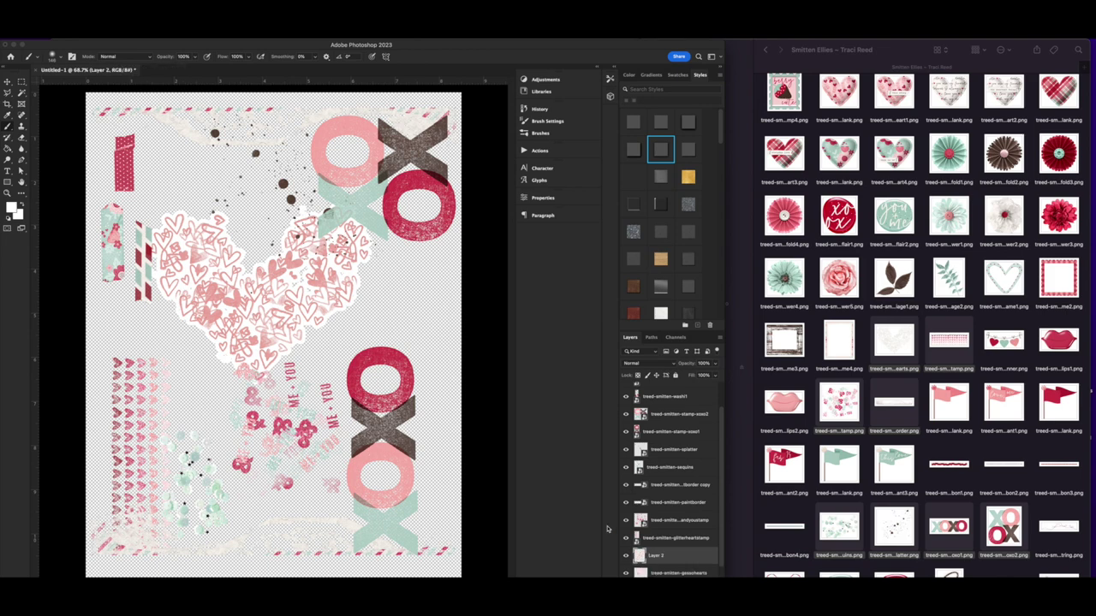
pyautogui.moveTo(302, 284); pyautogui.dragTo(307, 283)
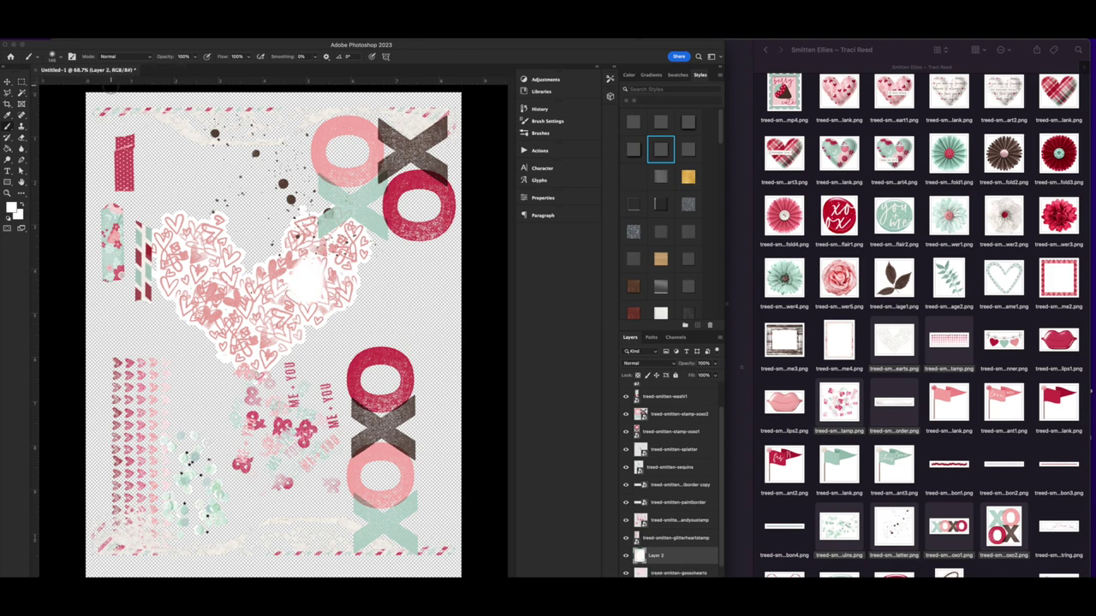
# Harden the brush edge and paint white over the transparent gaps inside the gesso hearts shape on Layer 2
pyautogui.click(52, 57)
pyautogui.moveTo(48, 102); pyautogui.dragTo(200, 107)
pyautogui.click(402, 49)
pyautogui.keyDown('super'); pyautogui.click(641, 572); pyautogui.keyUp('super')
pyautogui.press('super+d')
pyautogui.click(226, 309)
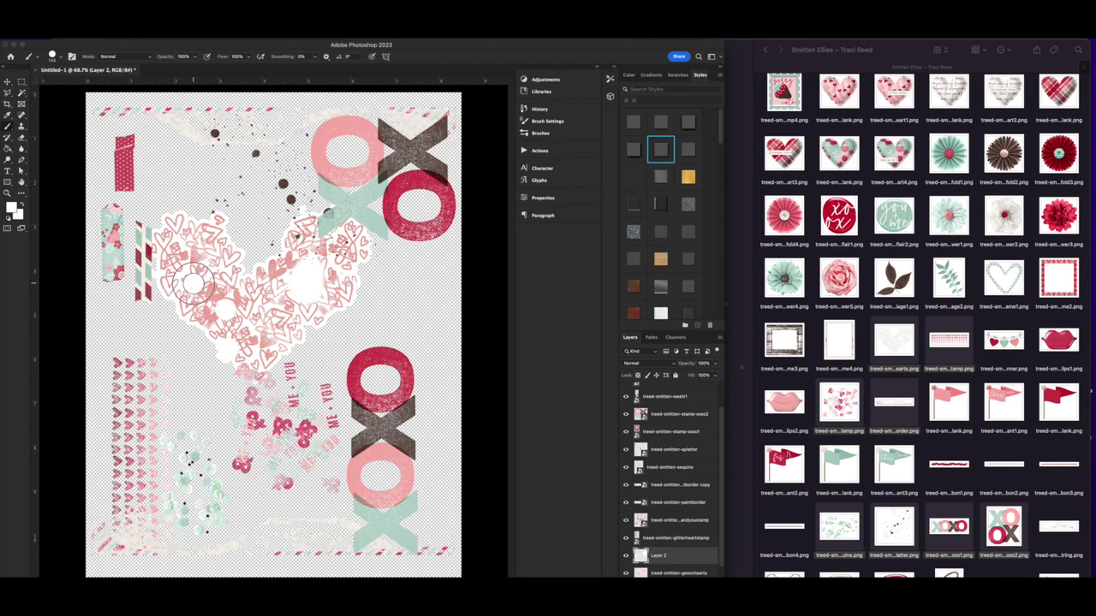
pyautogui.moveTo(314, 285)
pyautogui.mouseDown()
pyautogui.moveTo(336, 262)
pyautogui.moveTo(315, 272)
pyautogui.moveTo(308, 302)
pyautogui.mouseUp()
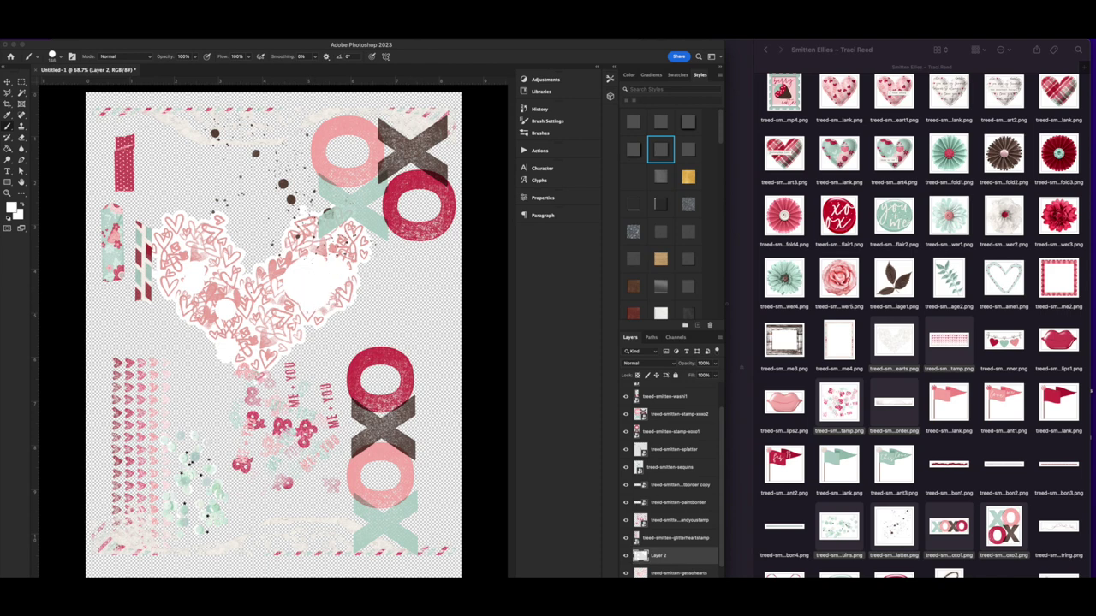
pyautogui.keyDown('super'); pyautogui.click(641, 572); pyautogui.keyUp('super')
pyautogui.press('super+d')
pyautogui.click(255, 346)
pyautogui.moveTo(184, 249)
pyautogui.mouseDown()
pyautogui.moveTo(192, 260)
pyautogui.moveTo(173, 268)
pyautogui.moveTo(188, 281)
pyautogui.mouseUp()
# Place the white paint layer beneath the gesso hearts and merge the two layers
pyautogui.moveTo(675, 555)
pyautogui.mouseDown()
pyautogui.moveTo(672, 572)
pyautogui.moveTo(661, 560)
pyautogui.moveTo(674, 549)
pyautogui.mouseUp()
pyautogui.keyDown('shift'); pyautogui.click(676, 538); pyautogui.keyUp('shift')
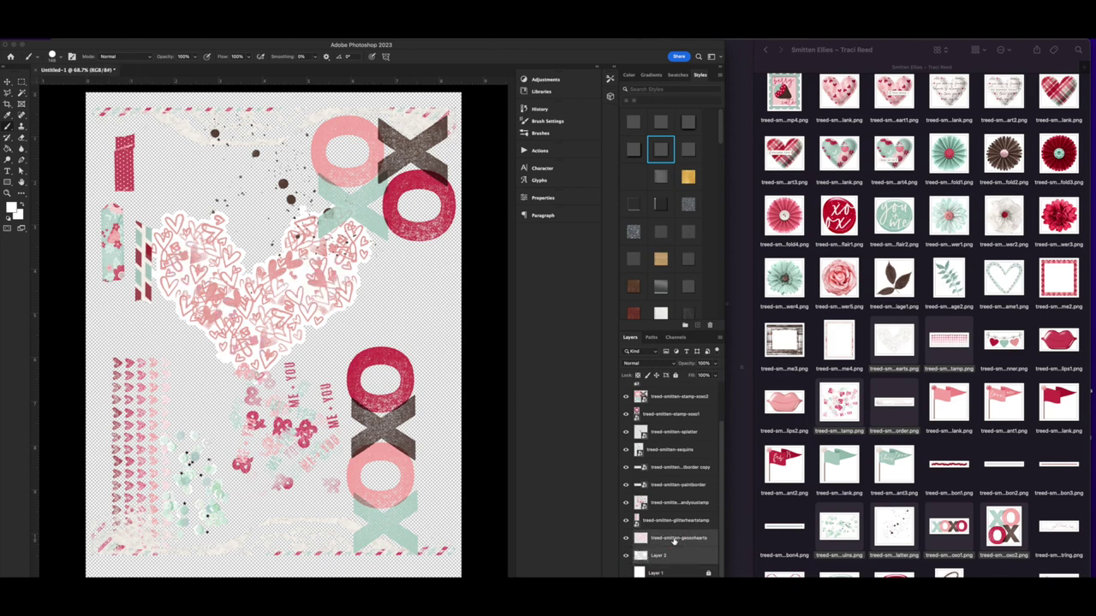
pyautogui.hotkey('ctrl', 'e')
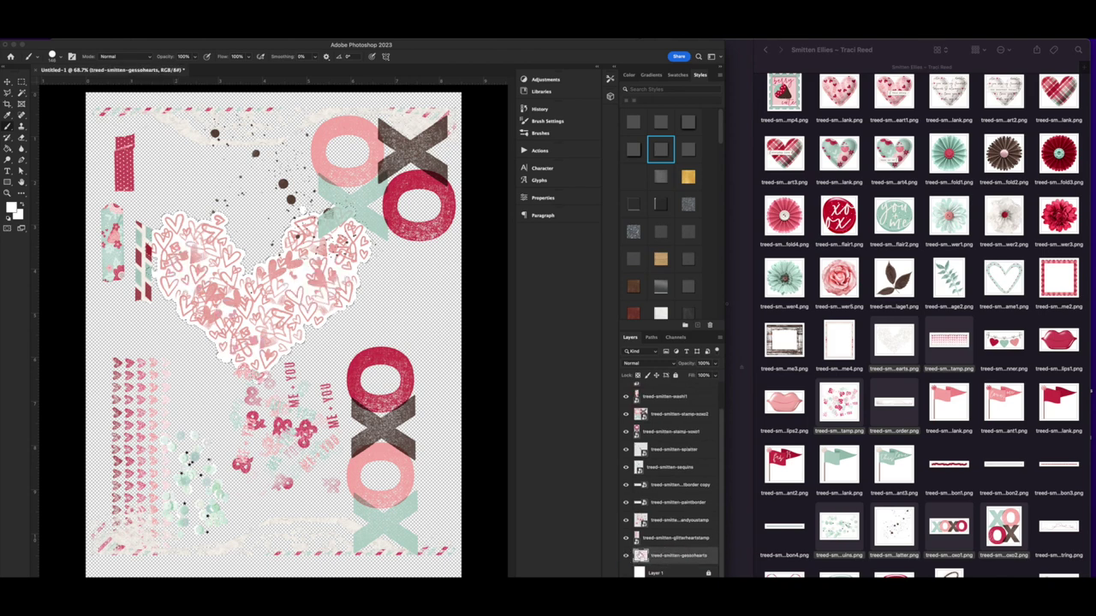
# Reposition the merged gesso hearts slightly on the page and hide their layer
pyautogui.press('super+d')
pyautogui.moveTo(199, 317); pyautogui.dragTo(235, 320)
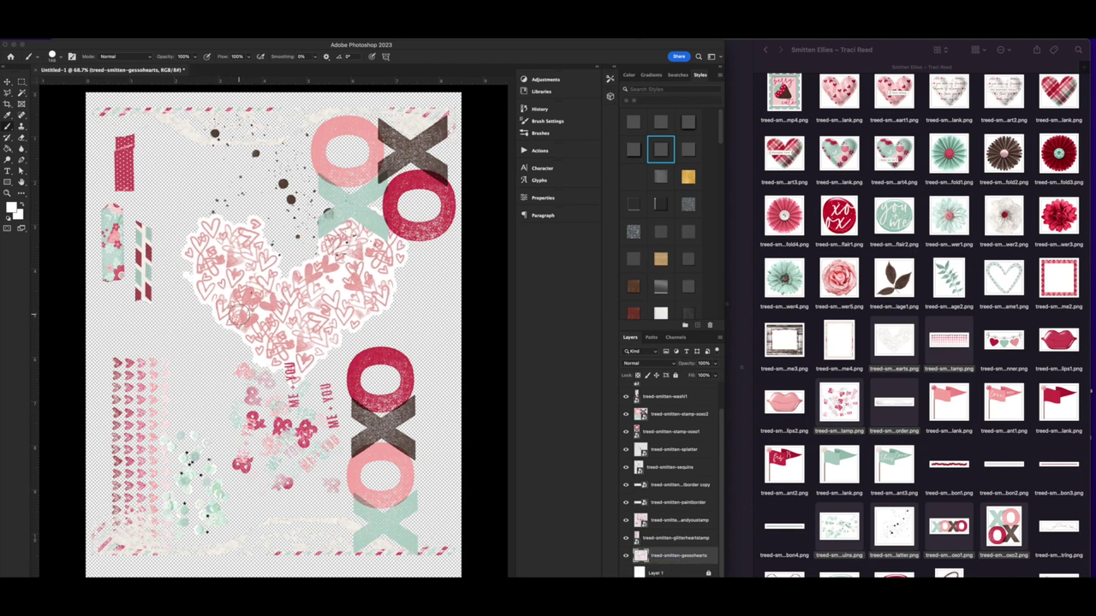
pyautogui.click(23, 139)
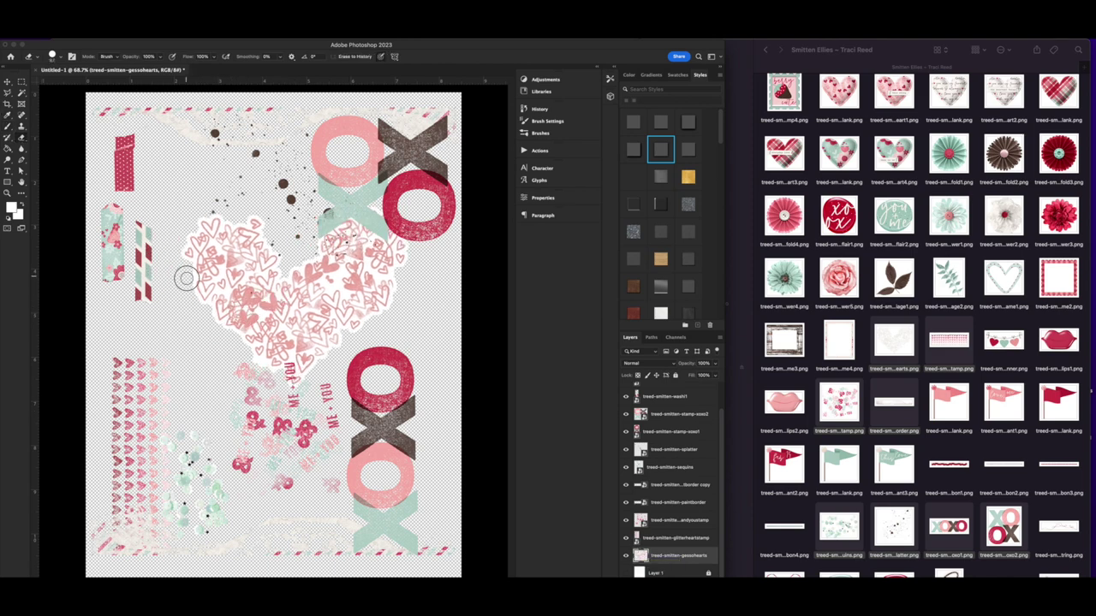
pyautogui.moveTo(295, 295); pyautogui.dragTo(269, 298)
pyautogui.click(6, 81)
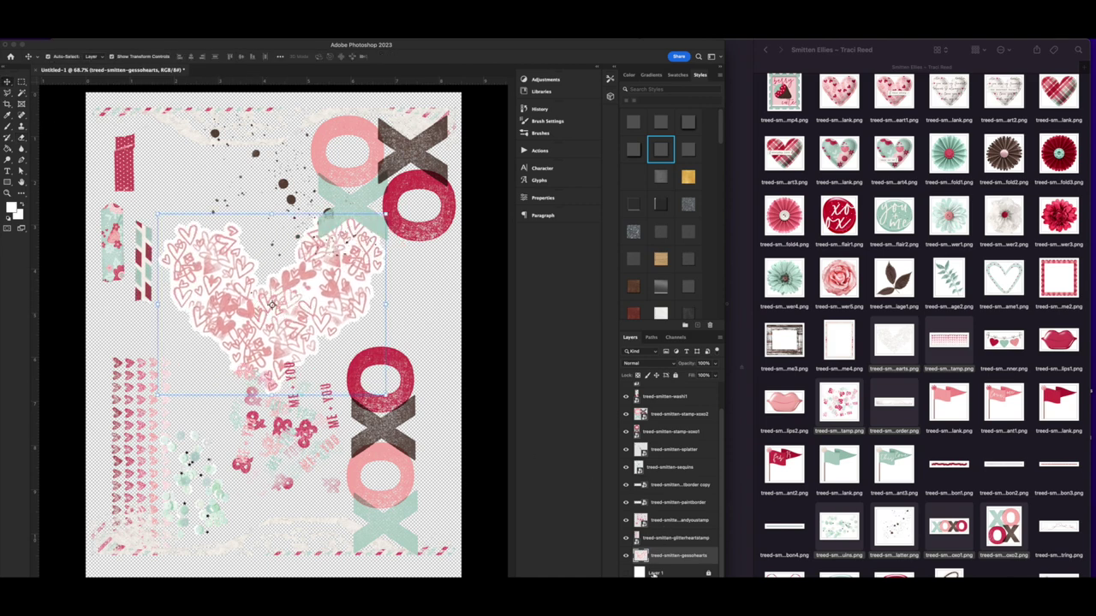
pyautogui.click(625, 556)
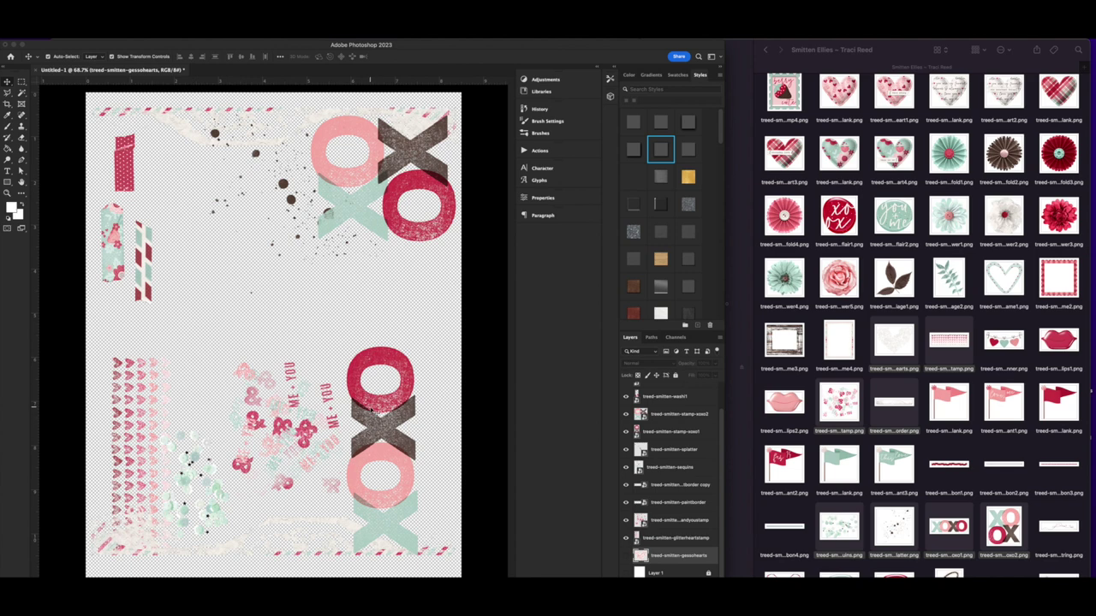
# Move the vertical XOXO stamp up the page and give it an outside white stroke
pyautogui.click(382, 451)
pyautogui.moveTo(394, 382); pyautogui.dragTo(401, 324)
pyautogui.doubleClick(702, 430)
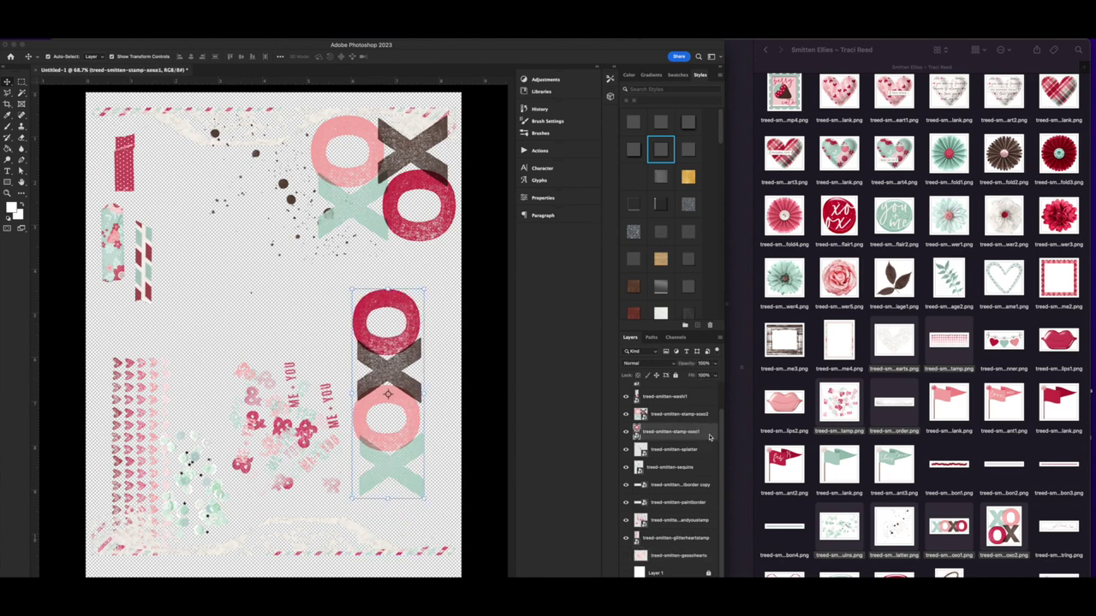
pyautogui.click(621, 242)
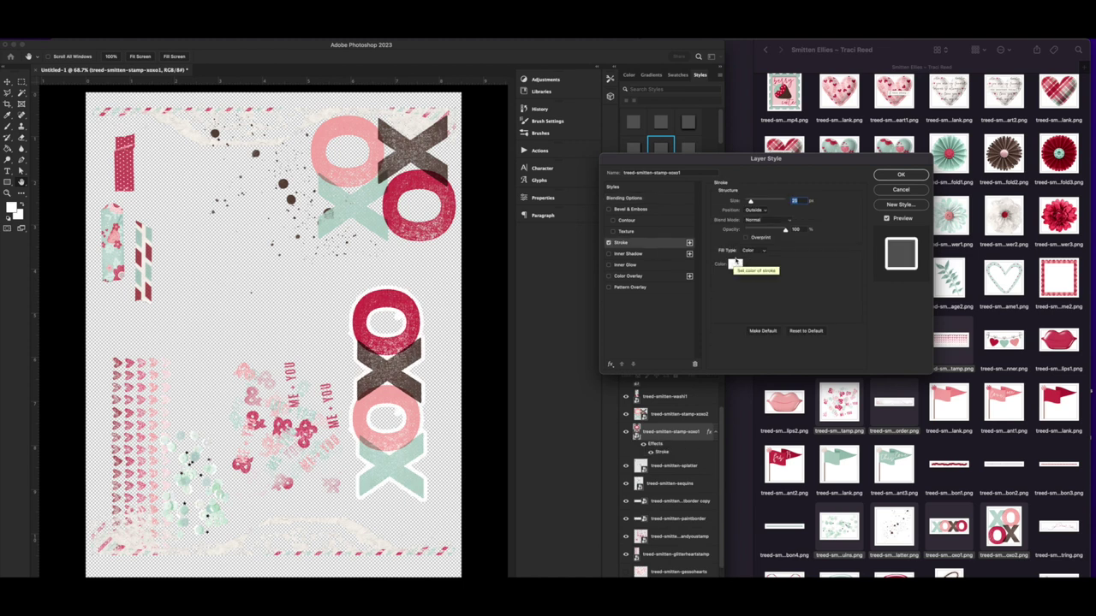
pyautogui.click(900, 175)
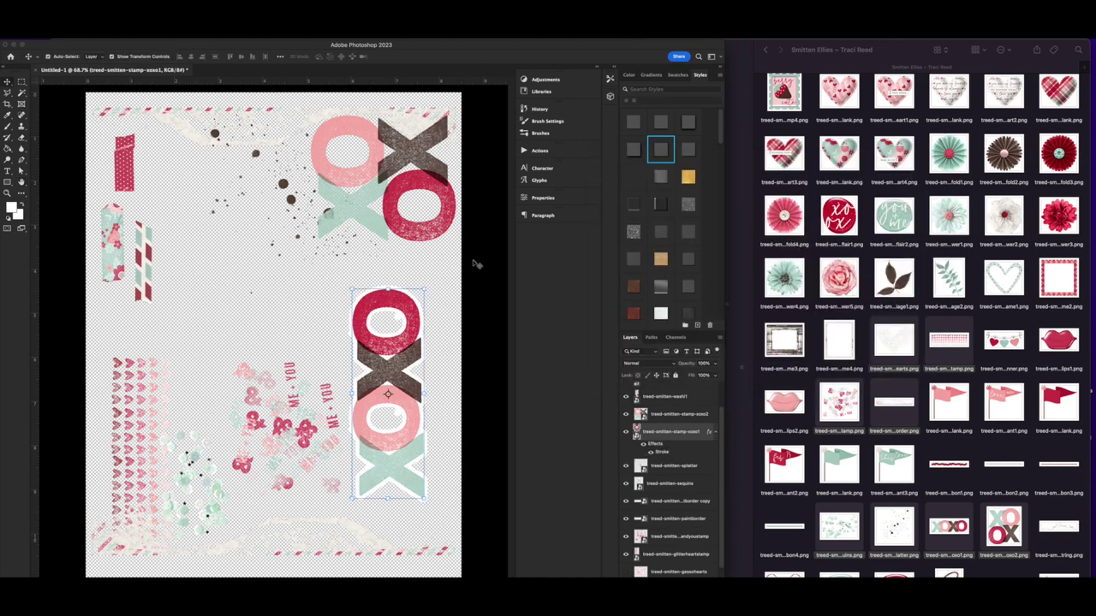
# Rasterize the vertical XOXO stamp layer and copy its white stroke effect to the square XOXO stamp
pyautogui.click(26, 149)
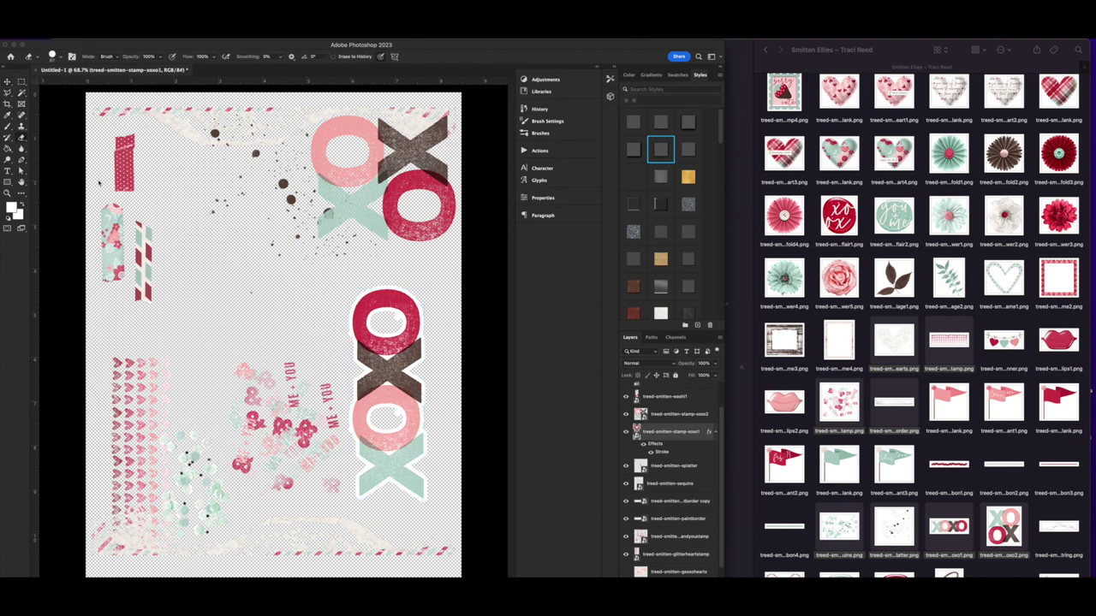
pyautogui.rightClick(661, 434)
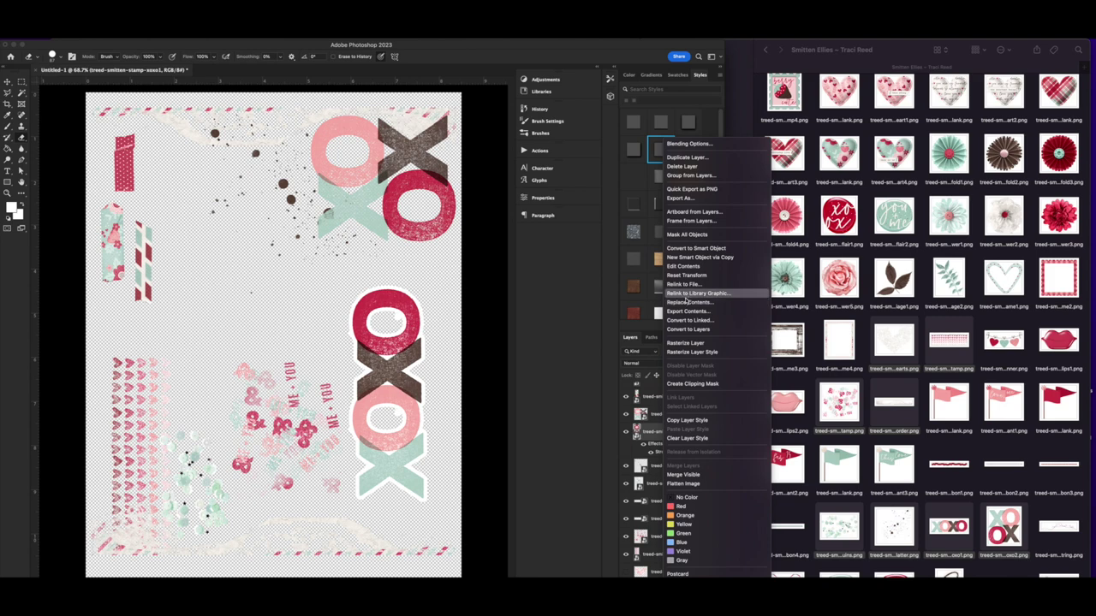
pyautogui.click(699, 344)
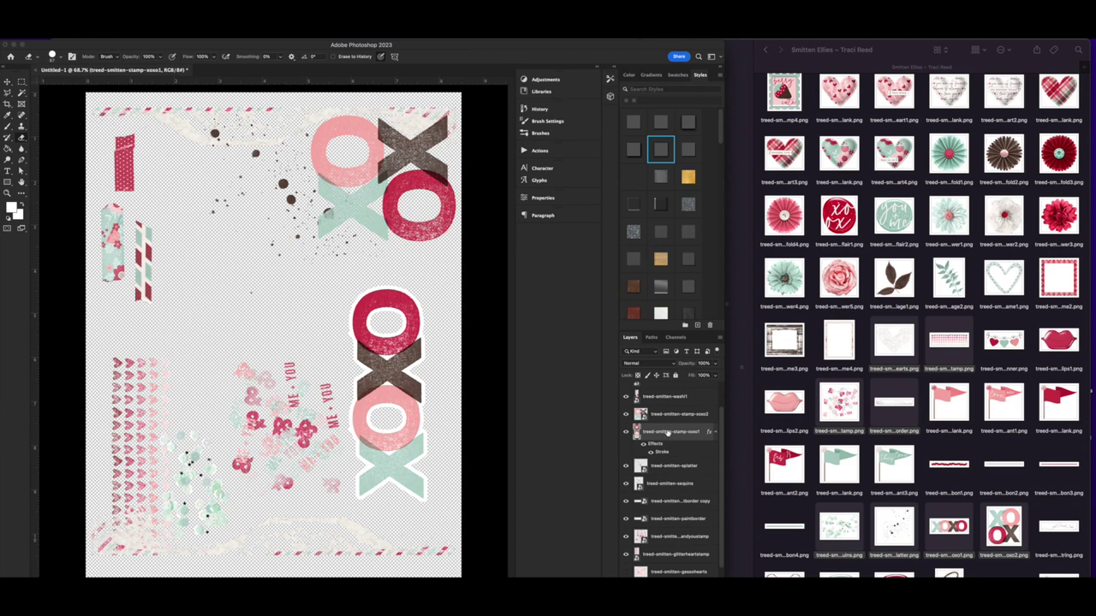
pyautogui.moveTo(716, 432); pyautogui.dragTo(707, 415)
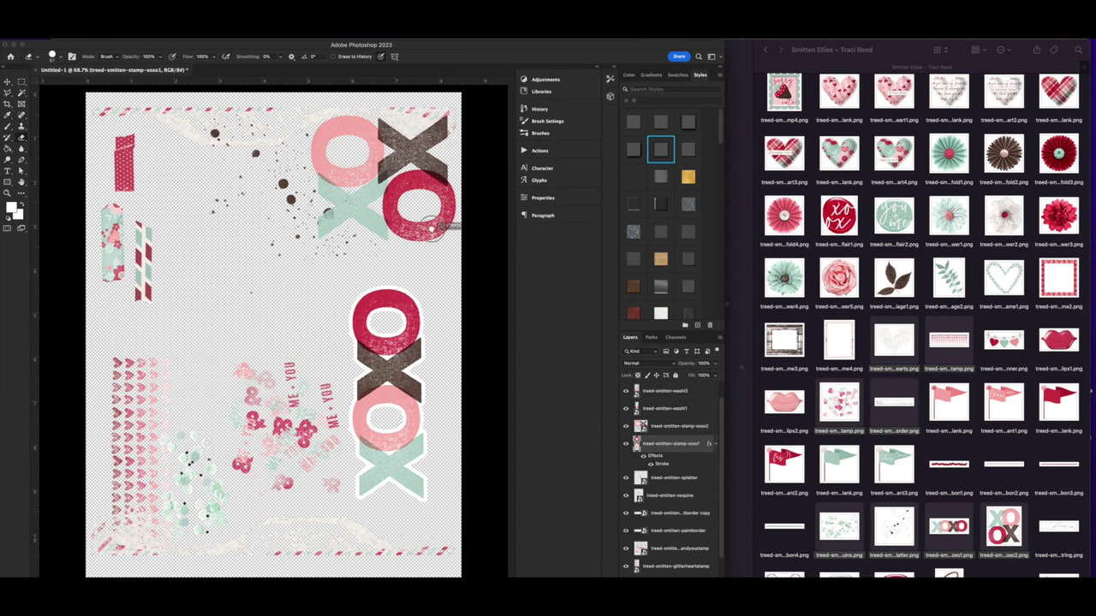
pyautogui.click(644, 428)
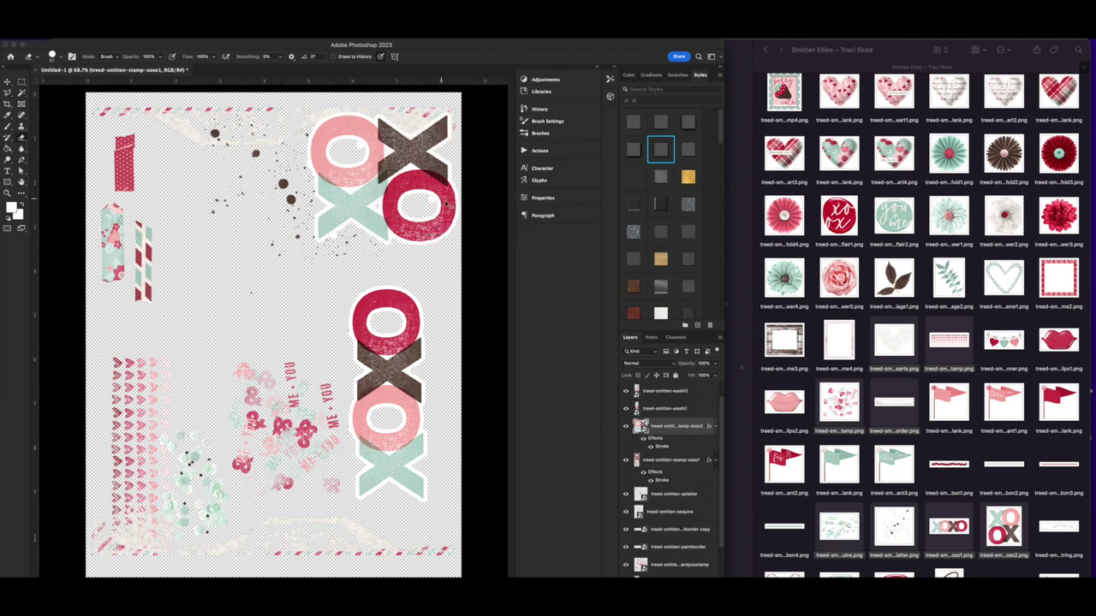
# Rasterize the square XOXO stamp and both XOXO stamps' layer styles, and hide the two stamp layers
pyautogui.rightClick(681, 433)
pyautogui.click(704, 344)
pyautogui.press('v')
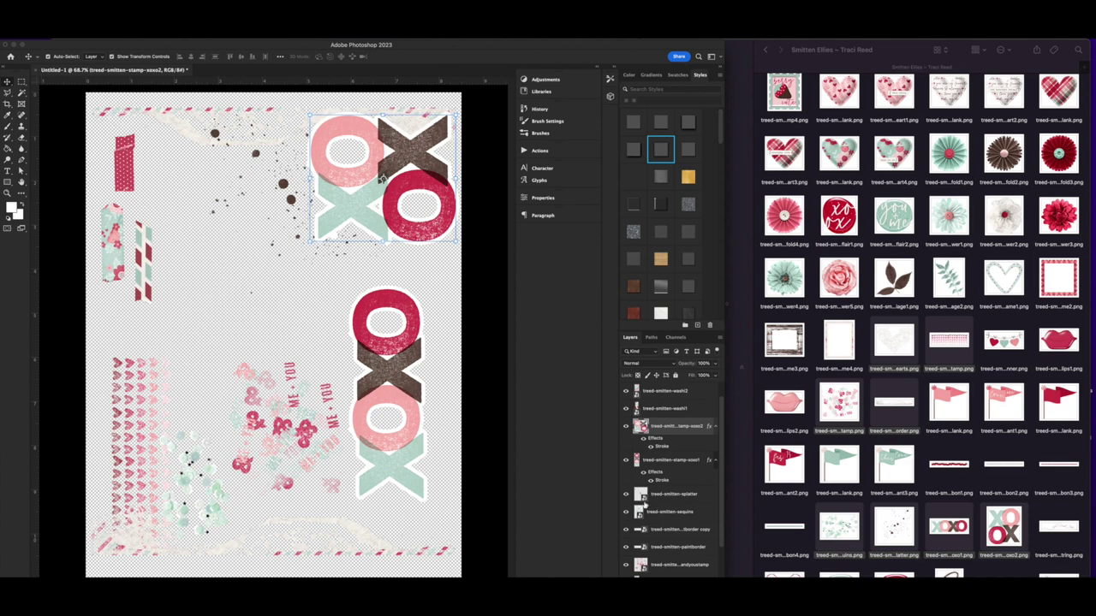
pyautogui.keyDown('shift'); pyautogui.click(676, 463); pyautogui.keyUp('shift')
pyautogui.rightClick(677, 463)
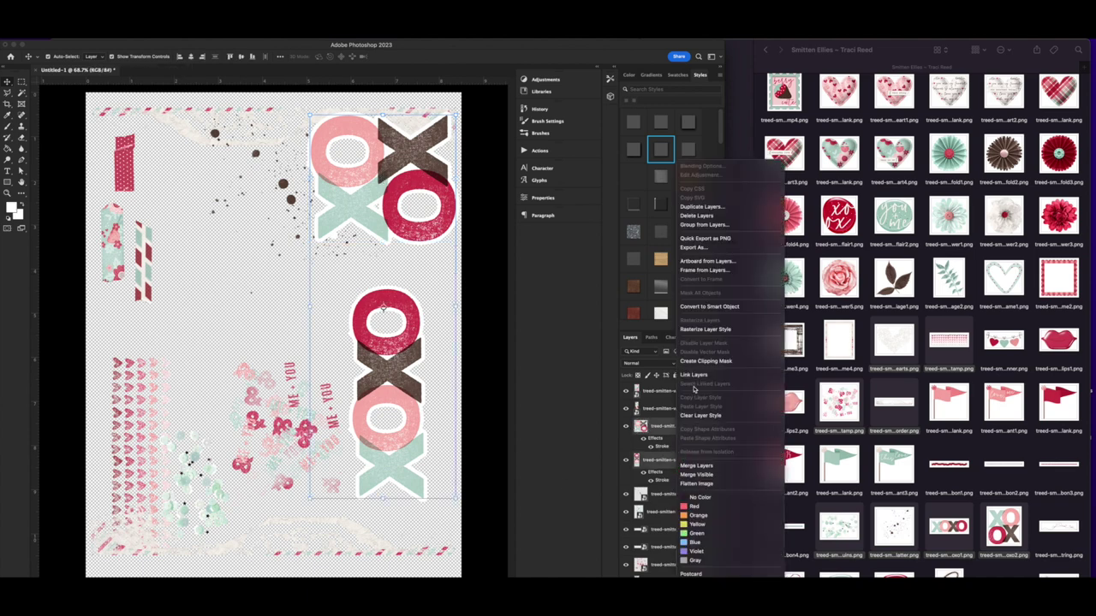
pyautogui.click(701, 330)
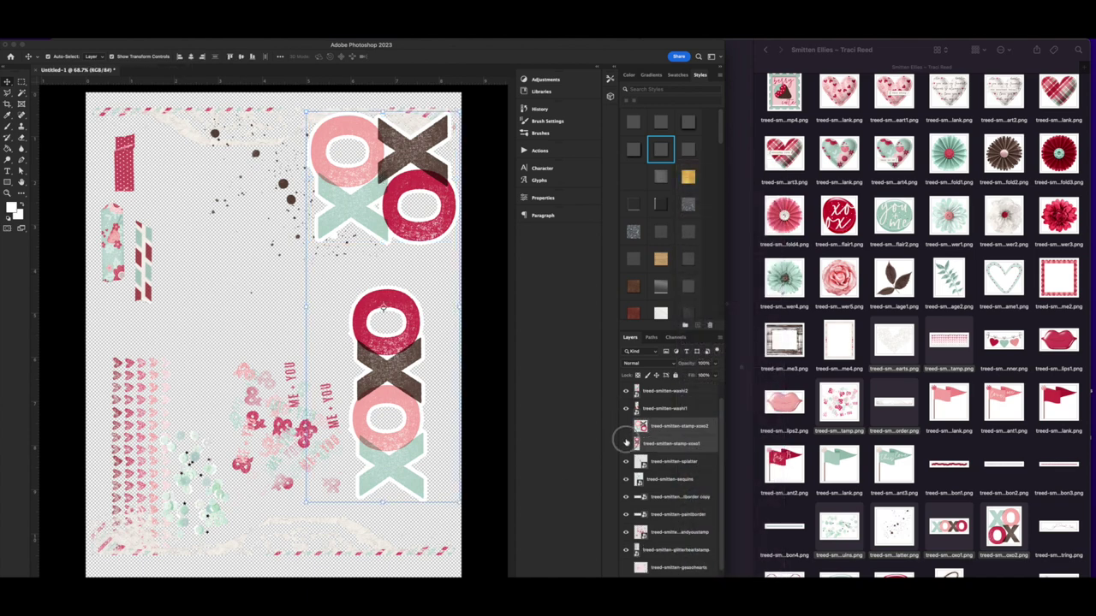
pyautogui.moveTo(624, 430); pyautogui.dragTo(625, 443)
# Move the Me + You stamp up and right, duplicate it three times in place, and merge all four layers
pyautogui.moveTo(324, 439); pyautogui.dragTo(350, 396)
pyautogui.press('super+j')
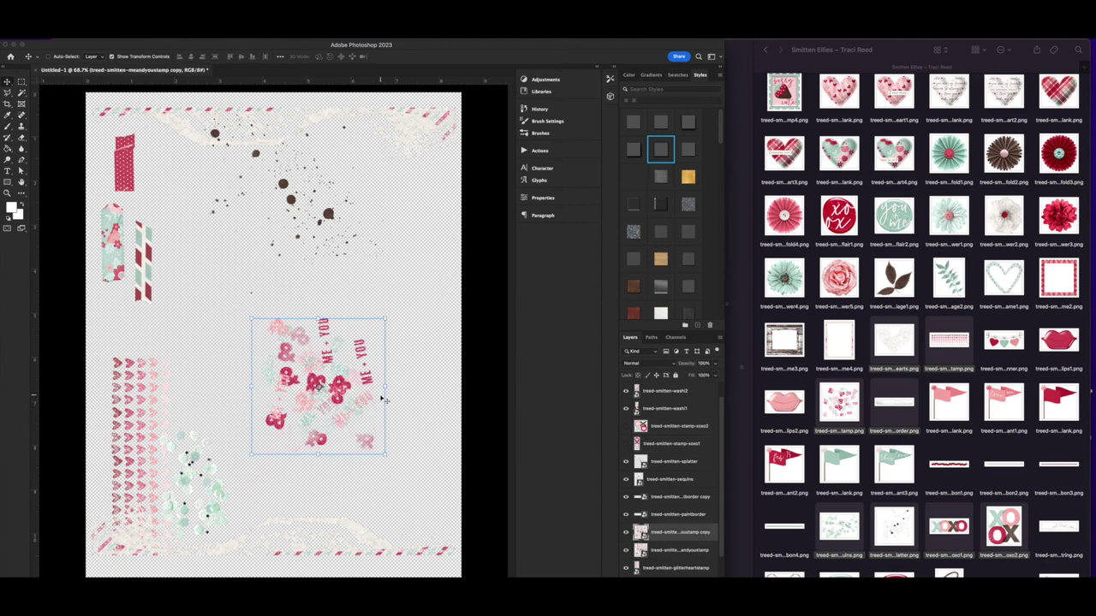
pyautogui.scroll(5, 383, 399)
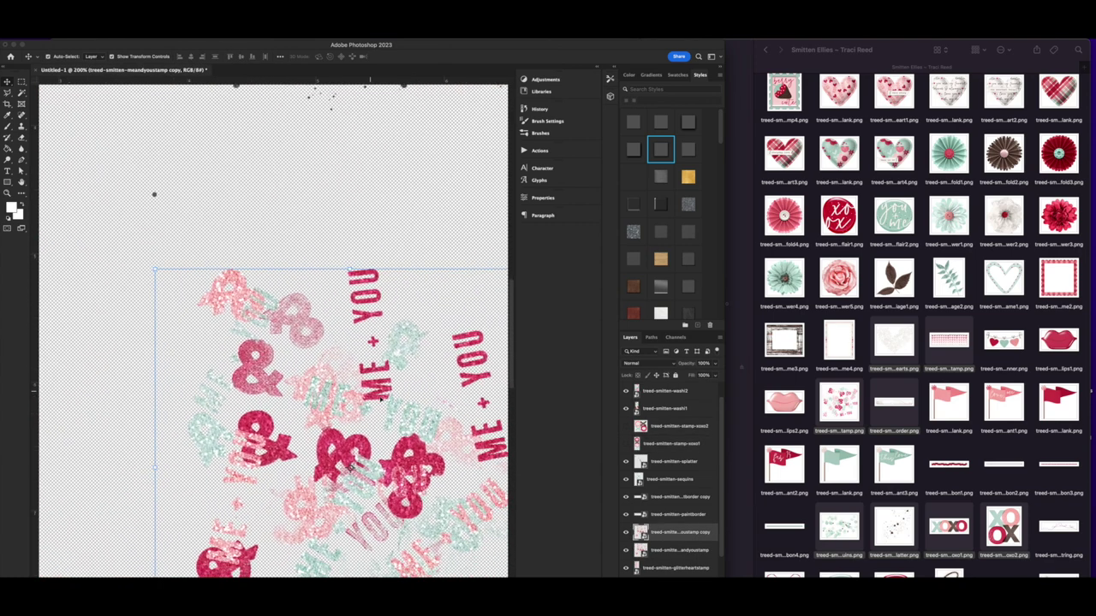
pyautogui.press('super+j')
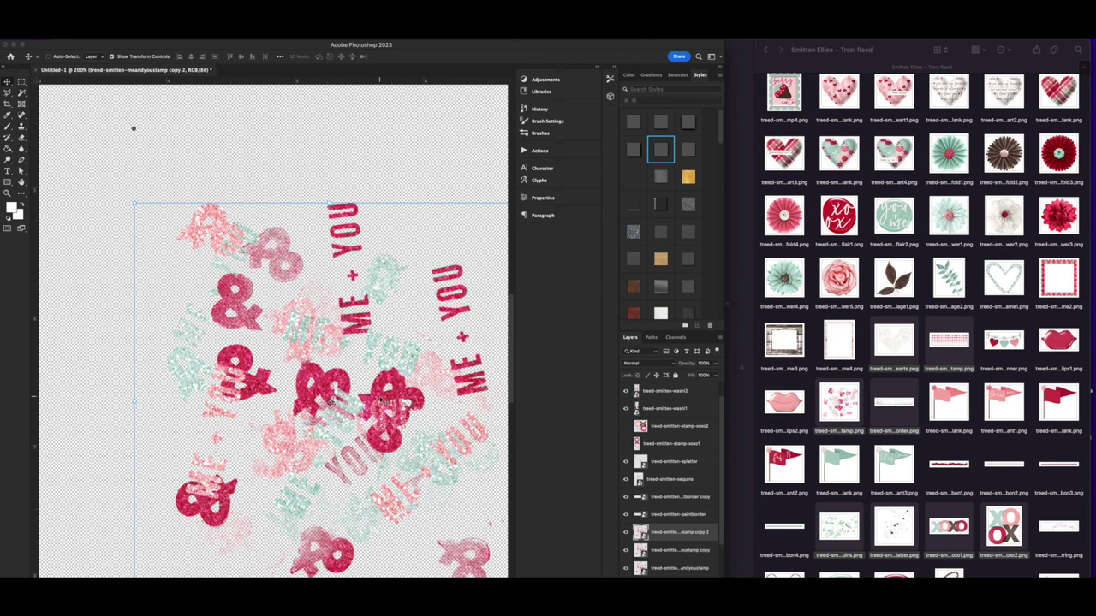
pyautogui.press('super+j')
pyautogui.scroll(-3, 382, 400)
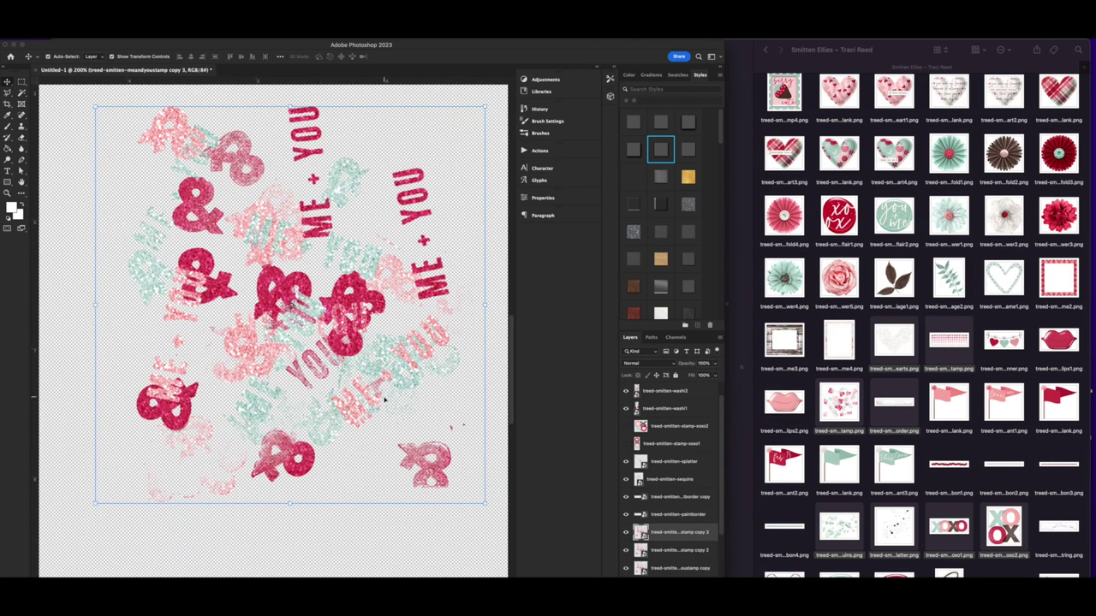
pyautogui.scroll(-3, 672, 552)
pyautogui.keyDown('shift'); pyautogui.click(666, 527); pyautogui.keyUp('shift')
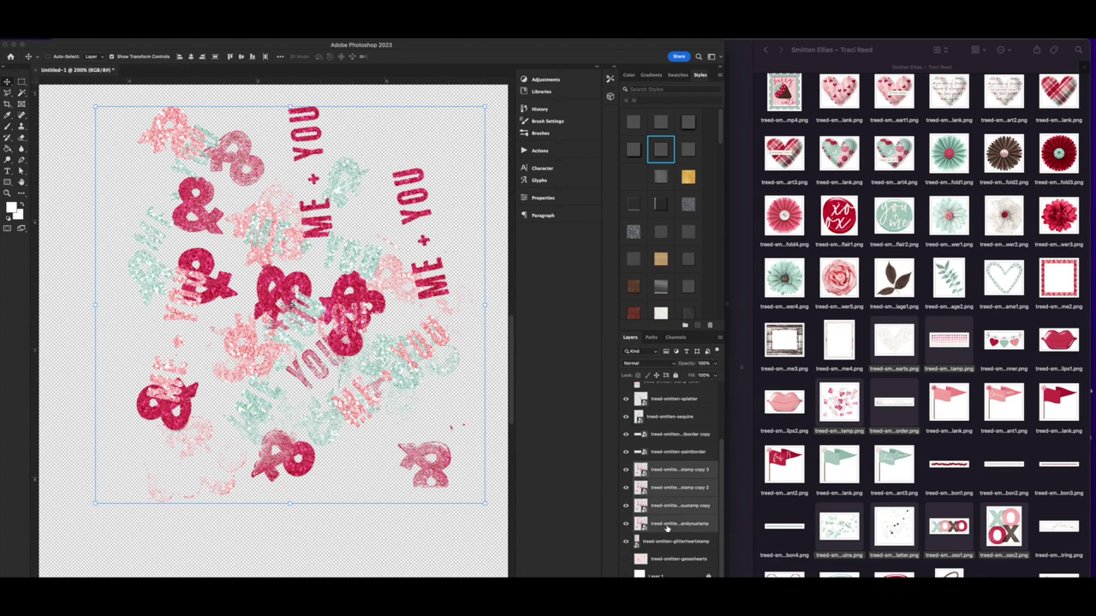
pyautogui.press('super+e')
# Add an outside white stroke to the merged Me + You stamp
pyautogui.doubleClick(715, 520)
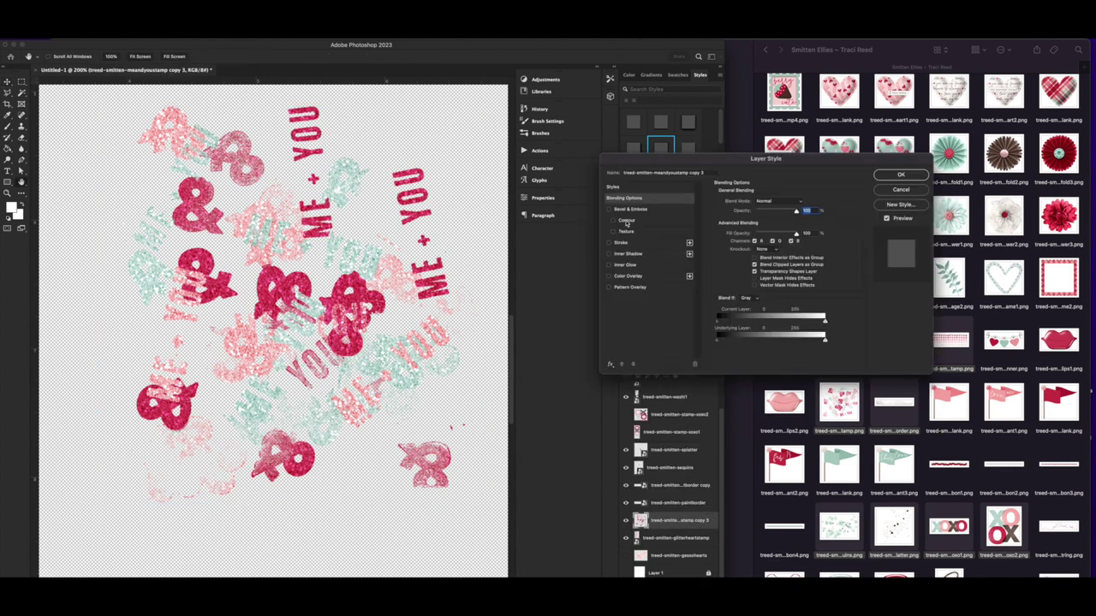
pyautogui.click(620, 243)
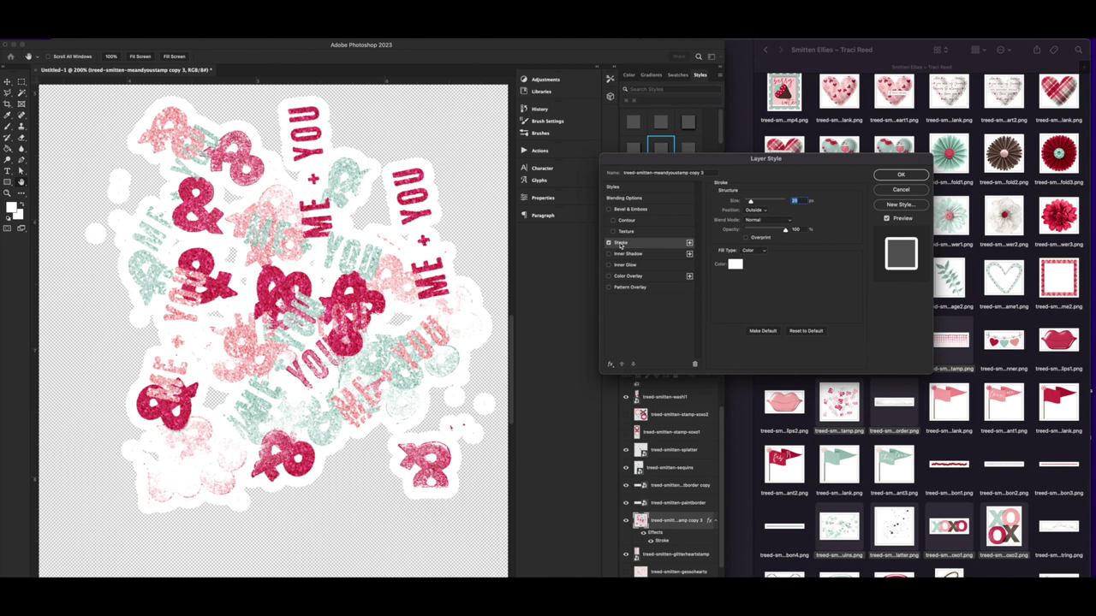
pyautogui.click(899, 175)
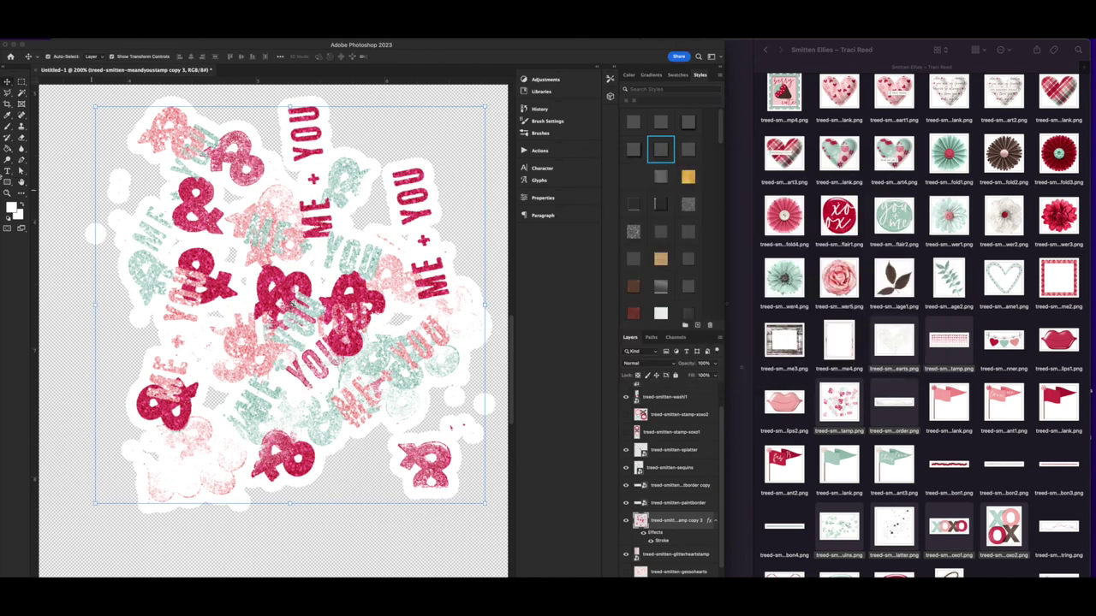
# Erase the stray outlined specks around the left and right edges of the Me + You stamp
pyautogui.click(22, 138)
pyautogui.click(115, 184)
pyautogui.click(86, 233)
pyautogui.press(']')
pyautogui.press(']')
pyautogui.press('[')
pyautogui.press('[')
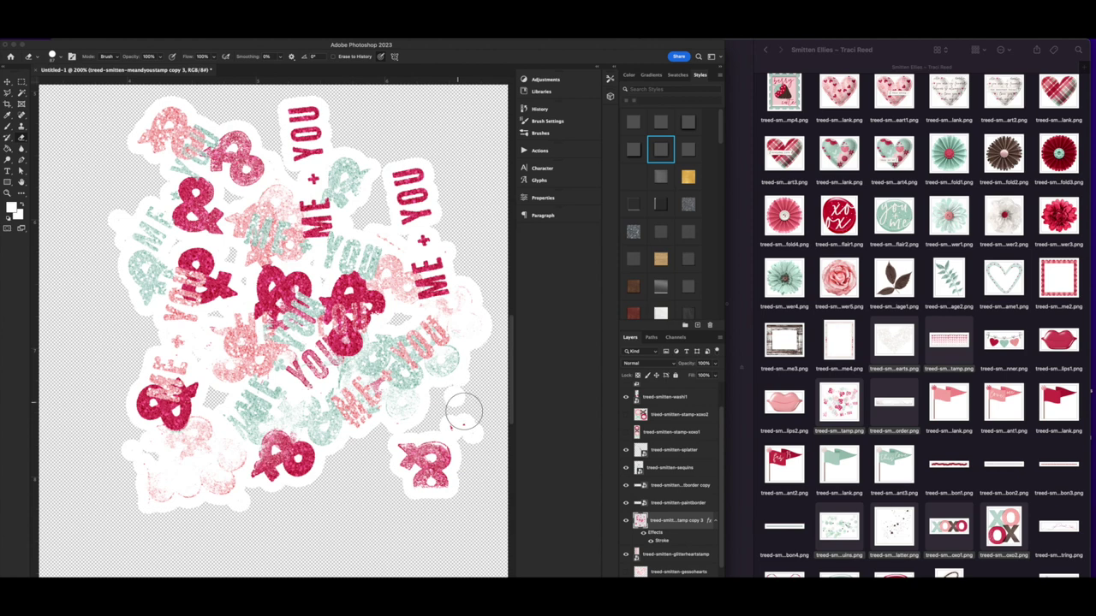
pyautogui.click(52, 56)
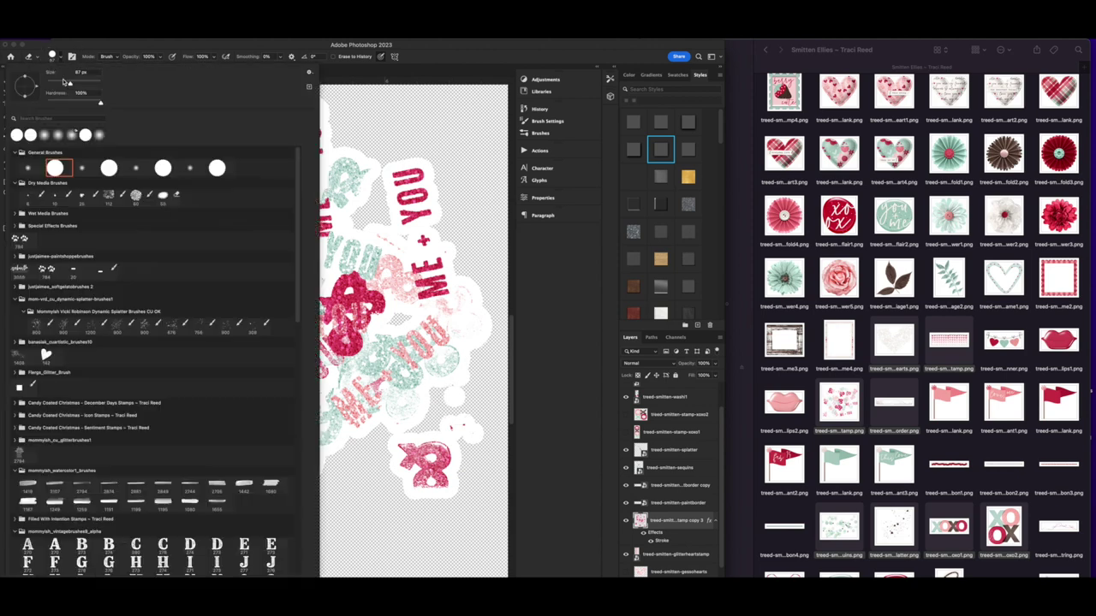
pyautogui.click(456, 403)
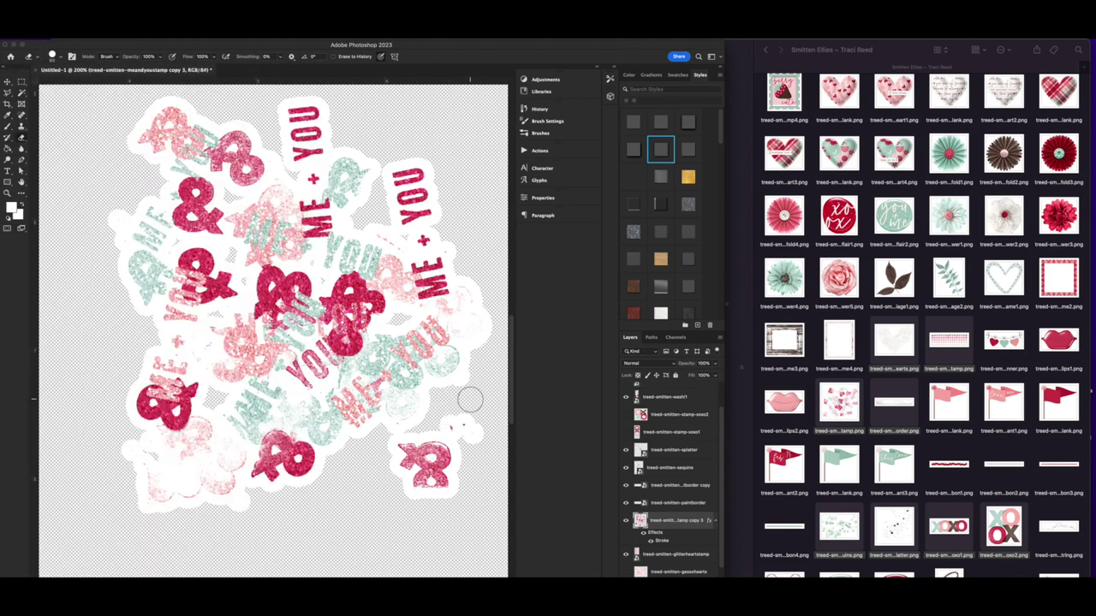
pyautogui.press(']')
pyautogui.press(']')
pyautogui.press('[')
pyautogui.press('[')
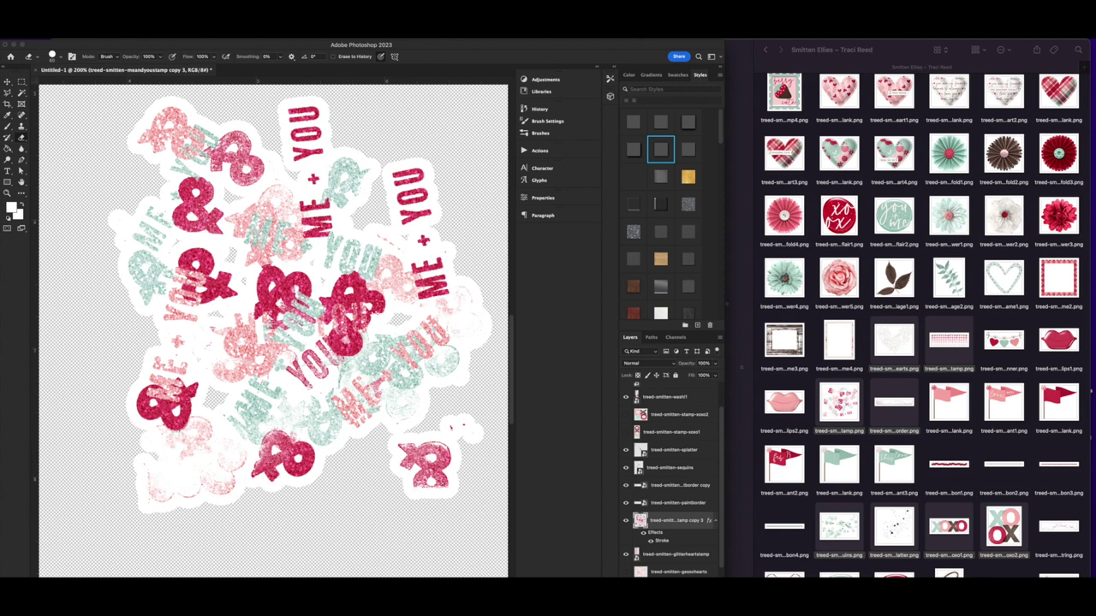
# Paint solid white over the gaps in the Me + You stamp on a new layer and place that layer beneath the stamp
pyautogui.press('alt+shift+super+n')
pyautogui.press('b')
pyautogui.moveTo(194, 209)
pyautogui.mouseDown()
pyautogui.moveTo(224, 201)
pyautogui.moveTo(213, 252)
pyautogui.moveTo(161, 243)
pyautogui.moveTo(245, 279)
pyautogui.moveTo(215, 391)
pyautogui.moveTo(188, 408)
pyautogui.moveTo(154, 449)
pyautogui.mouseUp()
pyautogui.click(359, 323)
pyautogui.moveTo(358, 323); pyautogui.dragTo(367, 317)
pyautogui.moveTo(307, 288); pyautogui.dragTo(283, 279)
pyautogui.scroll(1, 284, 280)
pyautogui.moveTo(348, 217); pyautogui.dragTo(344, 209)
pyautogui.moveTo(251, 208)
pyautogui.mouseDown()
pyautogui.moveTo(264, 203)
pyautogui.moveTo(245, 189)
pyautogui.moveTo(274, 214)
pyautogui.mouseUp()
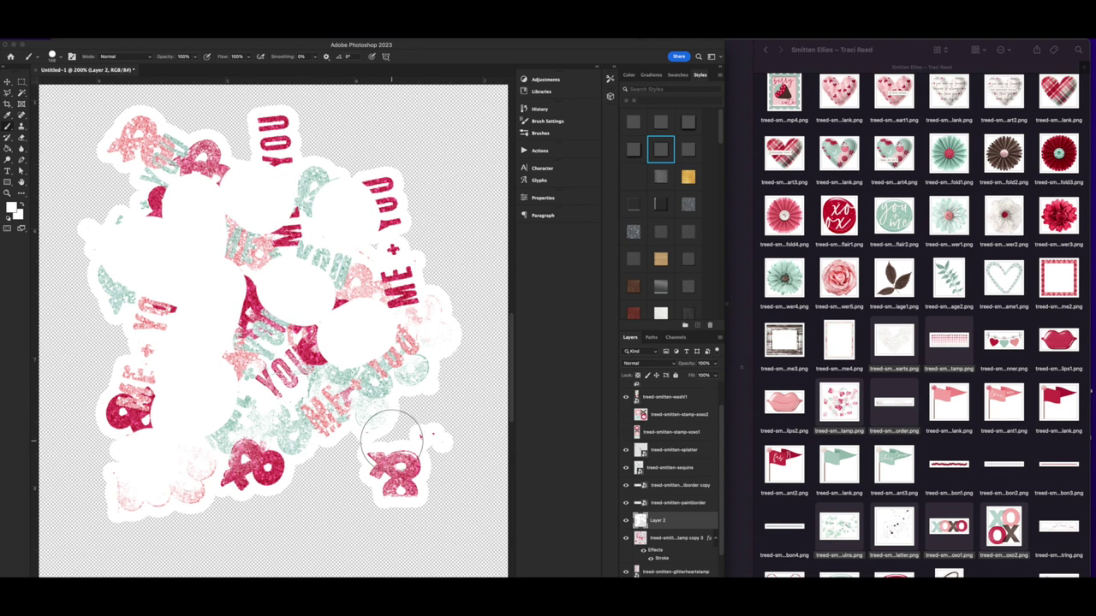
pyautogui.moveTo(388, 439)
pyautogui.mouseDown()
pyautogui.moveTo(399, 411)
pyautogui.moveTo(391, 403)
pyautogui.moveTo(382, 416)
pyautogui.mouseUp()
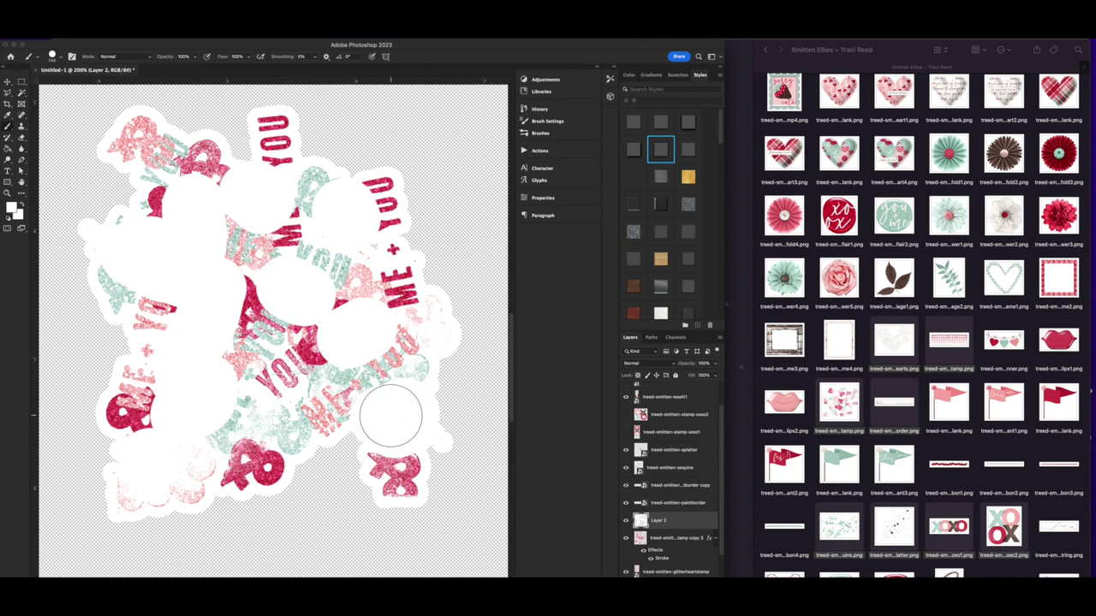
pyautogui.hotkey('ctrl', '[')
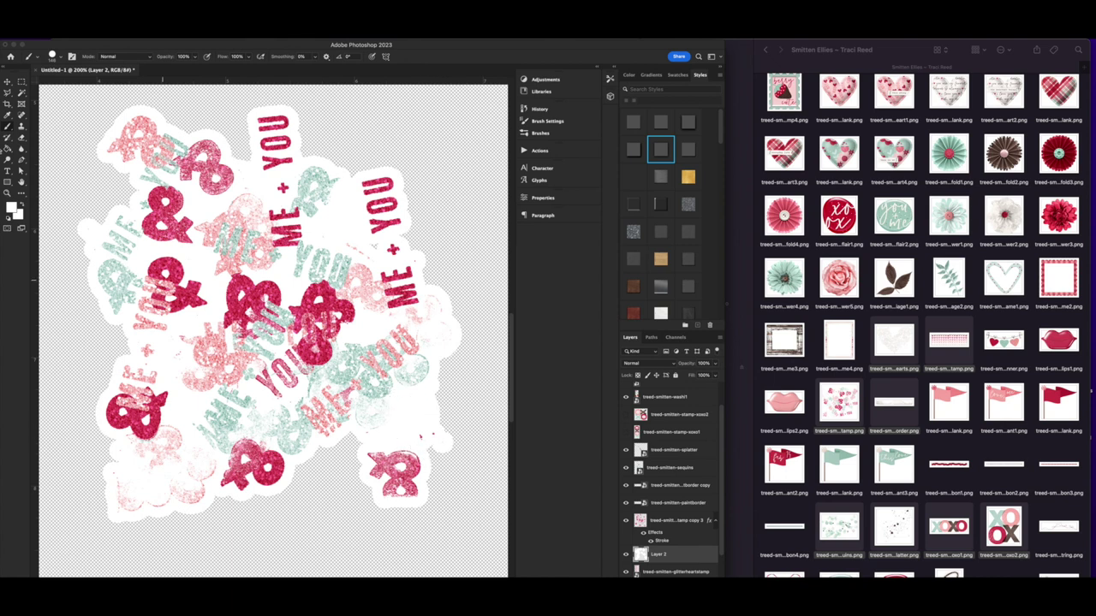
# Erase the leftover outlined bits at the Me + You stamp's edges and merge it with its white backing into one hidden layer
pyautogui.click(22, 134)
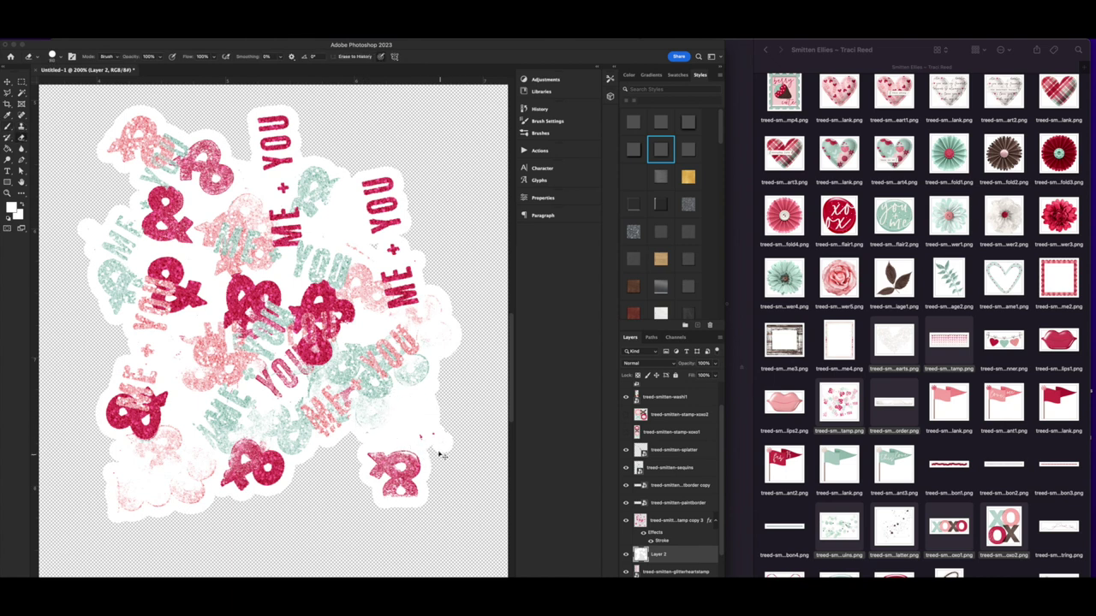
pyautogui.keyDown('super'); pyautogui.click(418, 471); pyautogui.keyUp('super')
pyautogui.click(448, 449)
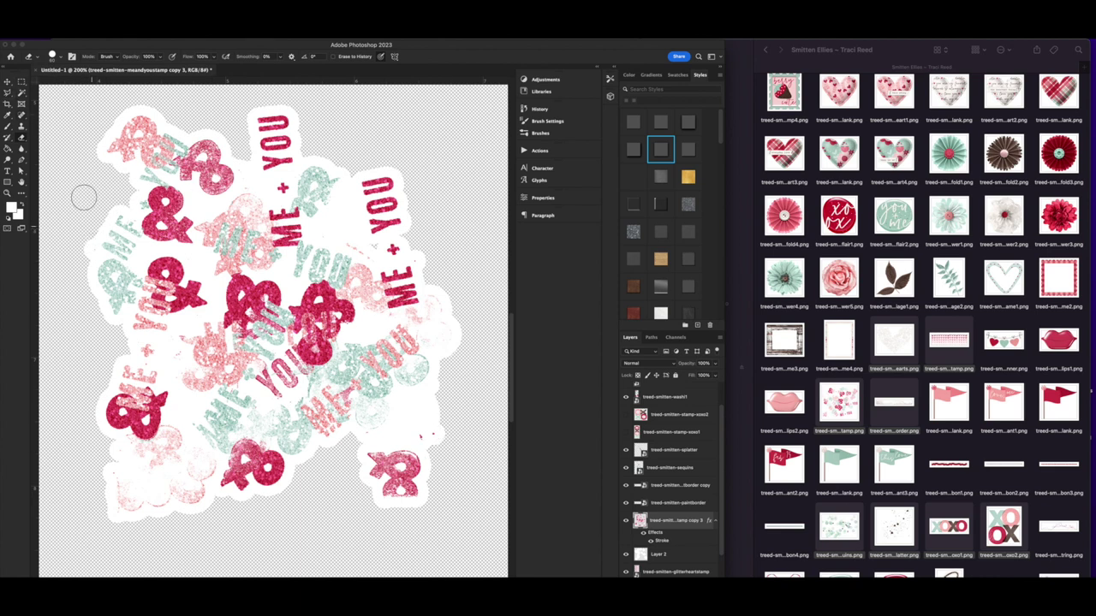
pyautogui.hotkey('ctrl', '0')
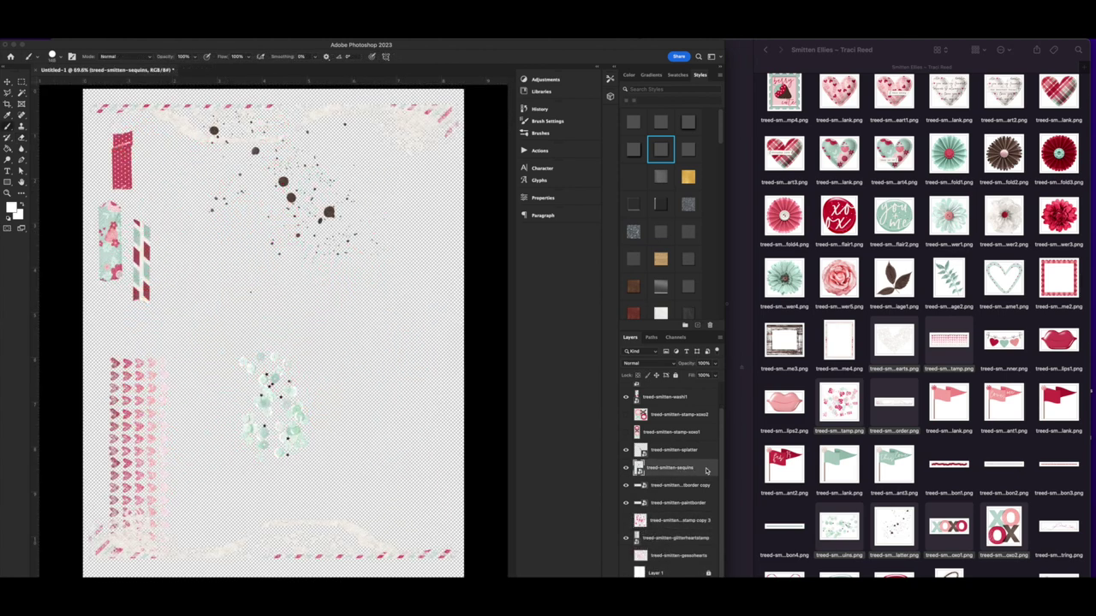
# Add an outside white stroke to the sequins layer
pyautogui.doubleClick(707, 470)
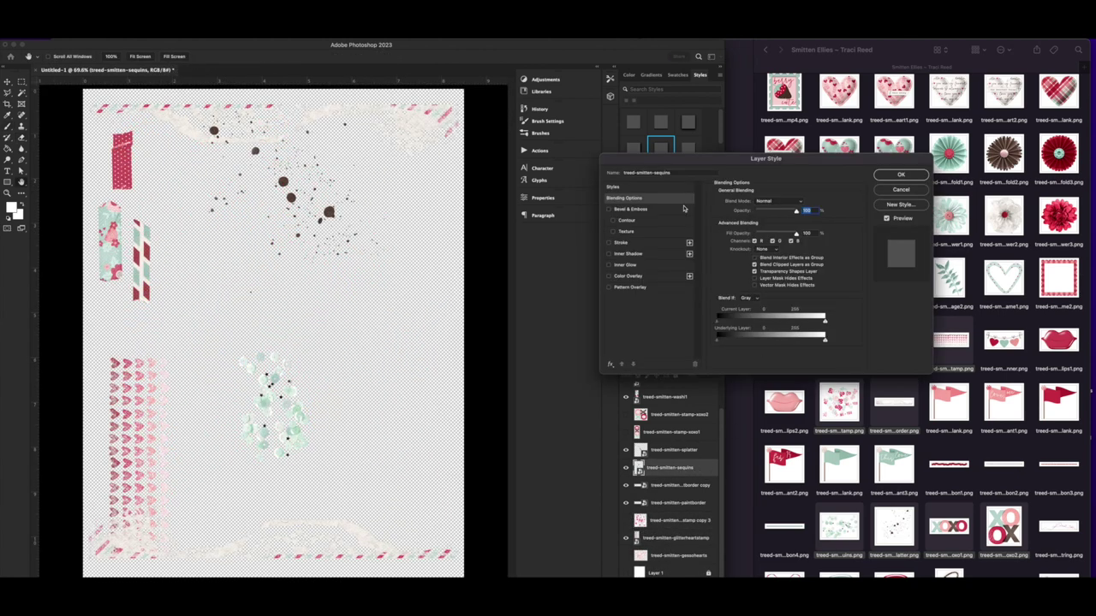
pyautogui.click(620, 243)
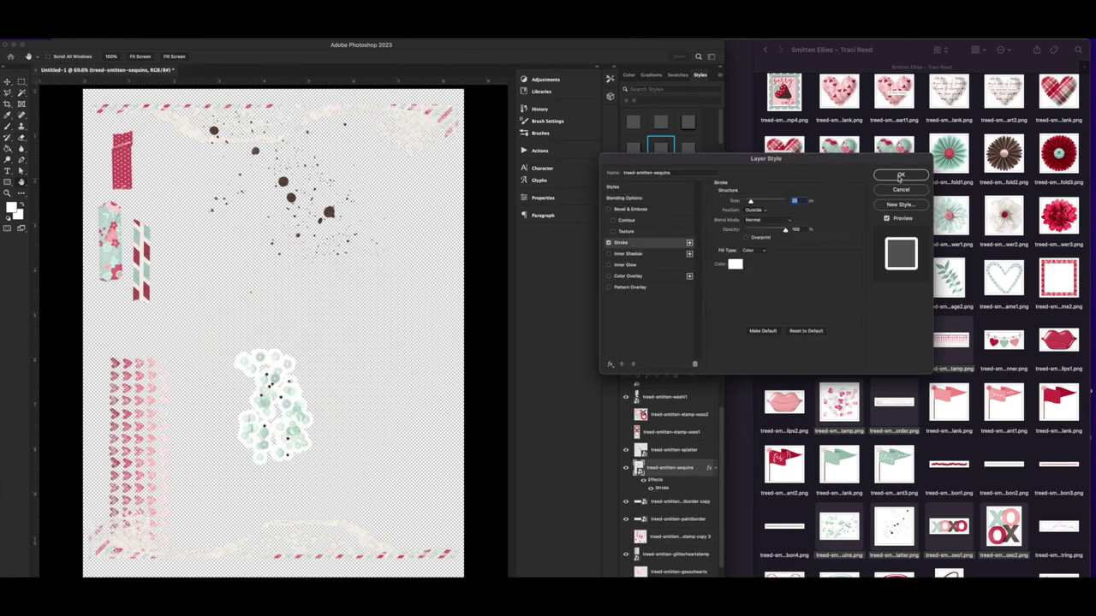
pyautogui.click(901, 176)
# Darken the sequins with a Levels adjustment limited to their shapes, midtones about 0.64, and clip it to the sequins layer
pyautogui.click(7, 82)
pyautogui.scroll(5, 306, 288)
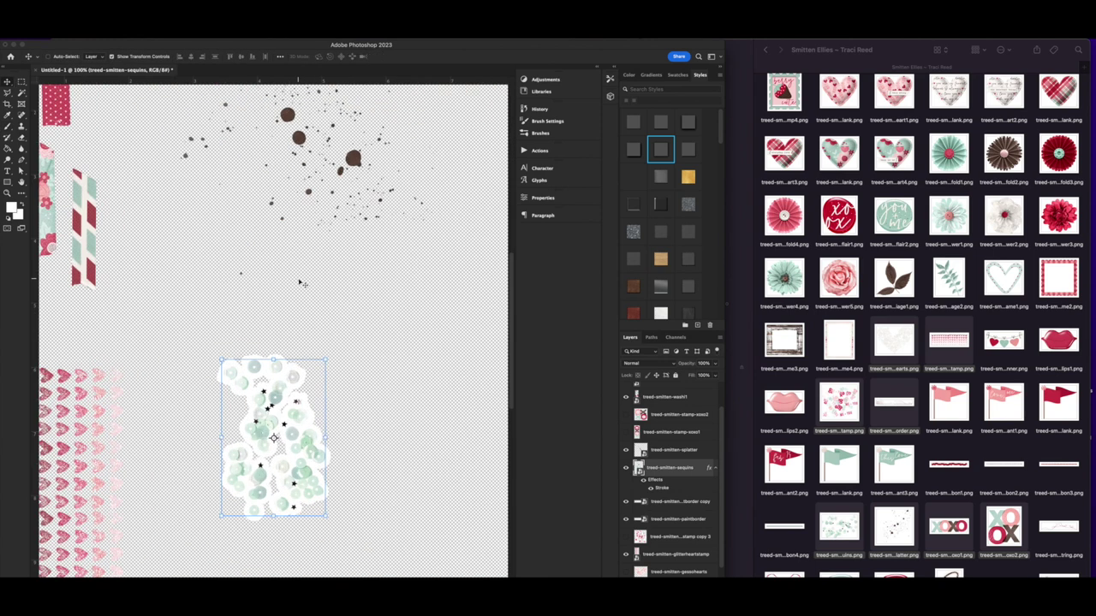
pyautogui.click(8, 127)
pyautogui.scroll(-5, 268, 260)
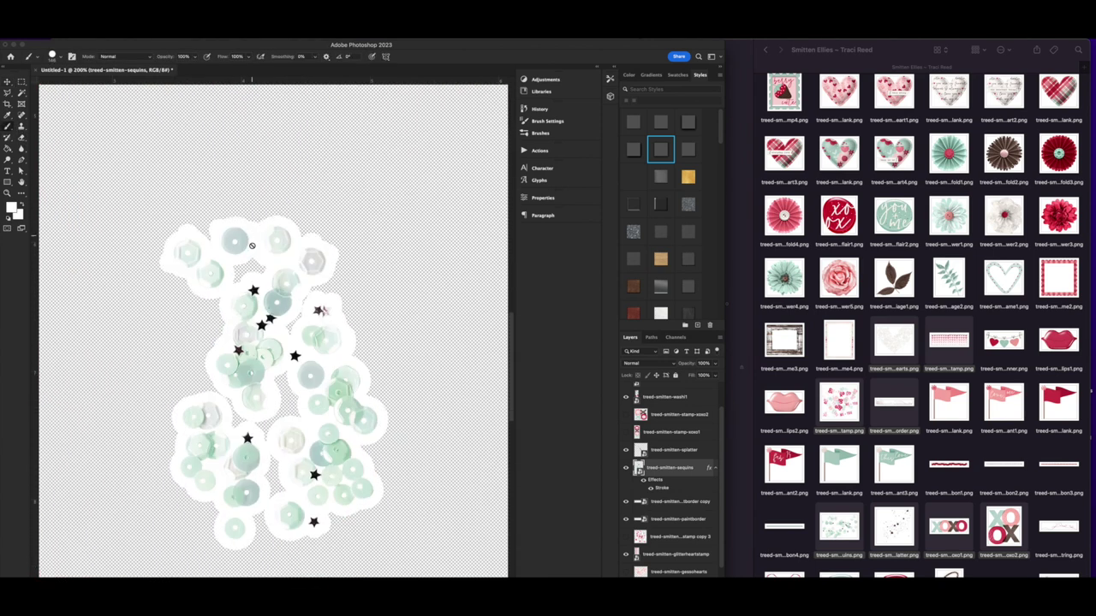
pyautogui.keyDown('super'); pyautogui.click(639, 469); pyautogui.keyUp('super')
pyautogui.click(673, 579)
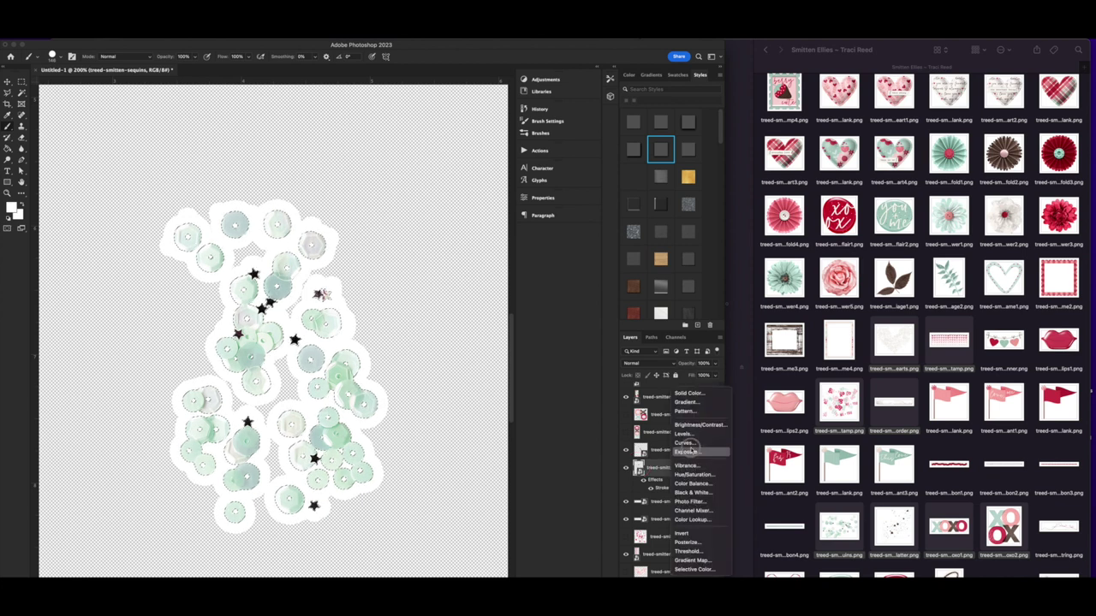
pyautogui.click(683, 434)
pyautogui.moveTo(467, 286); pyautogui.dragTo(480, 288)
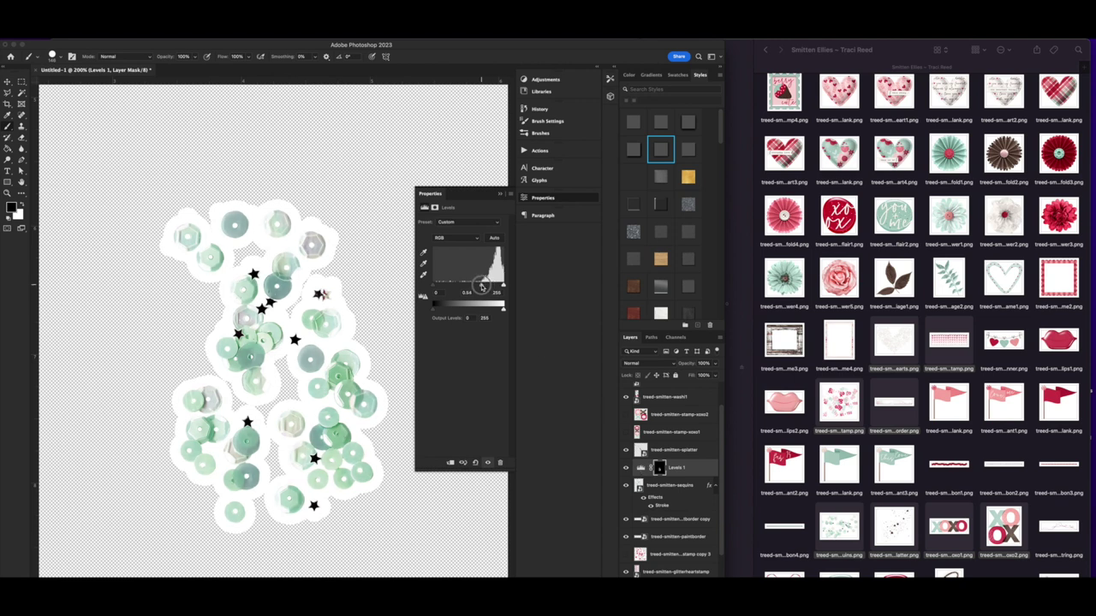
pyautogui.keyDown('alt'); pyautogui.click(700, 477); pyautogui.keyUp('alt')
# Paint solid white behind the sequins on a new layer beneath them, filling the gaps inside the outline
pyautogui.click(692, 525)
pyautogui.press('super+alt+shift+n')
pyautogui.moveTo(282, 443)
pyautogui.mouseDown()
pyautogui.moveTo(284, 375)
pyautogui.moveTo(273, 400)
pyautogui.moveTo(250, 406)
pyautogui.moveTo(281, 336)
pyautogui.moveTo(280, 295)
pyautogui.moveTo(259, 265)
pyautogui.mouseUp()
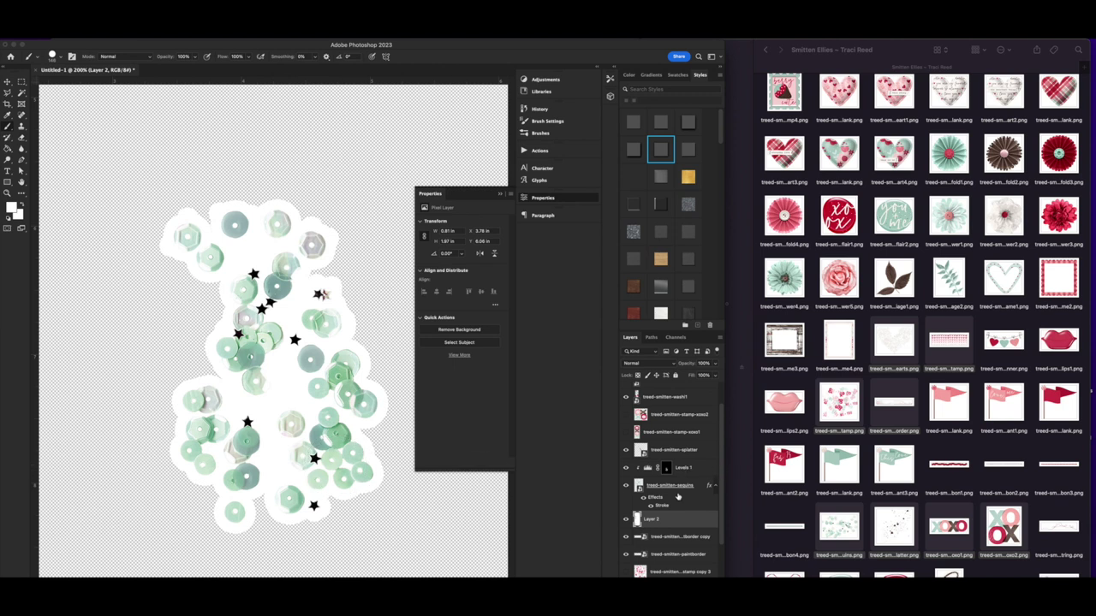
# Merge the Levels adjustment, sequins and white backing layers into one and hide the merged layer
pyautogui.keyDown('shift'); pyautogui.click(694, 471); pyautogui.keyUp('shift')
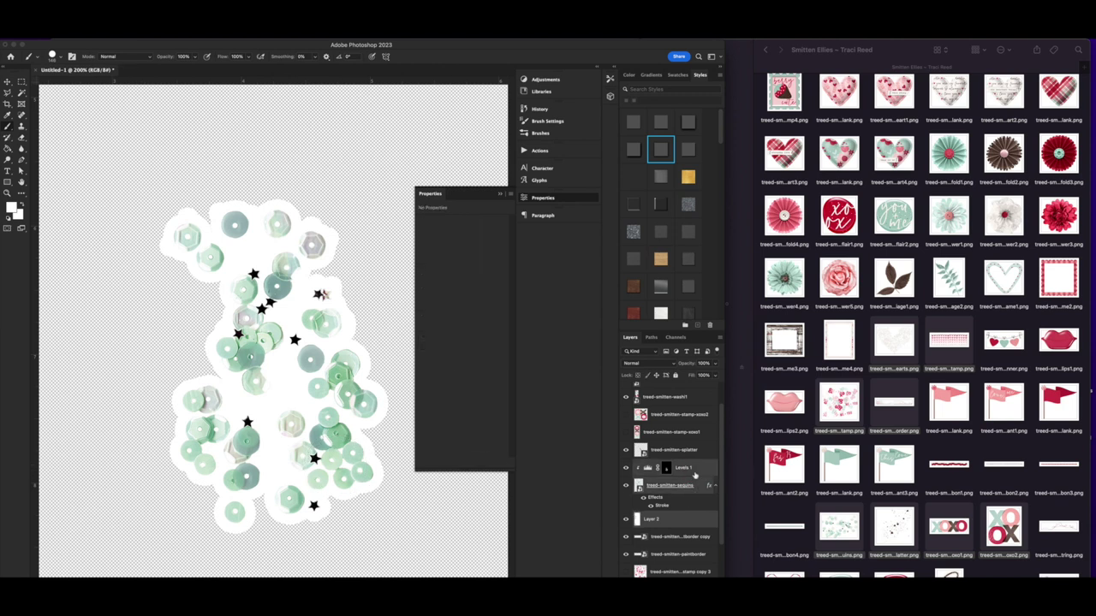
pyautogui.press('super+e')
pyautogui.click(626, 468)
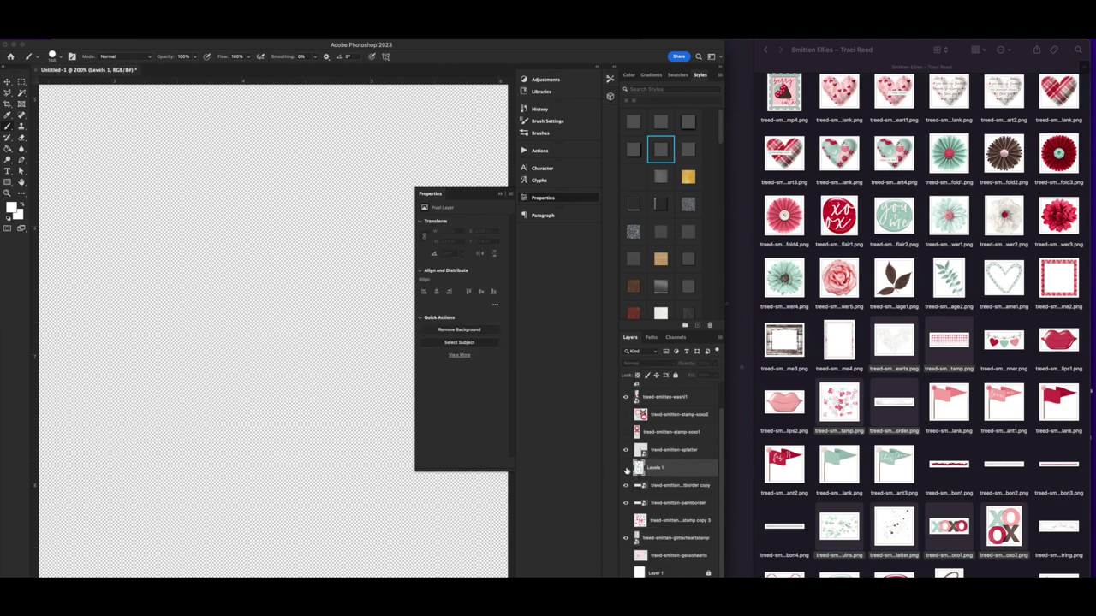
# Move the paint splatter down to the middle of the page and hide the three washi tape layers
pyautogui.press('super+0')
pyautogui.moveTo(338, 218); pyautogui.dragTo(351, 349)
pyautogui.click(145, 262)
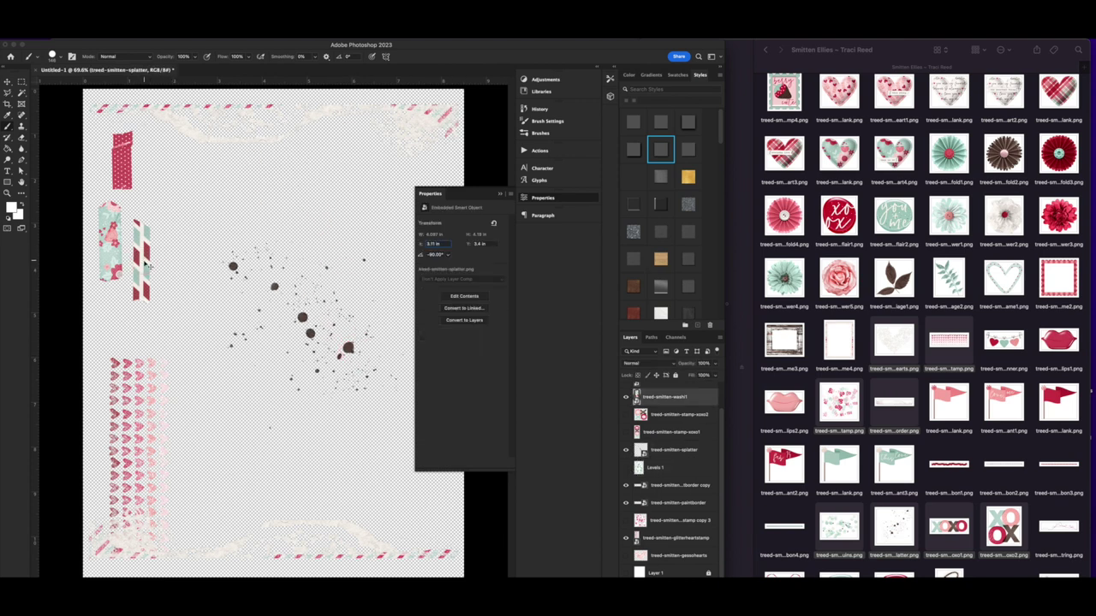
pyautogui.click(626, 398)
pyautogui.scroll(2, 629, 446)
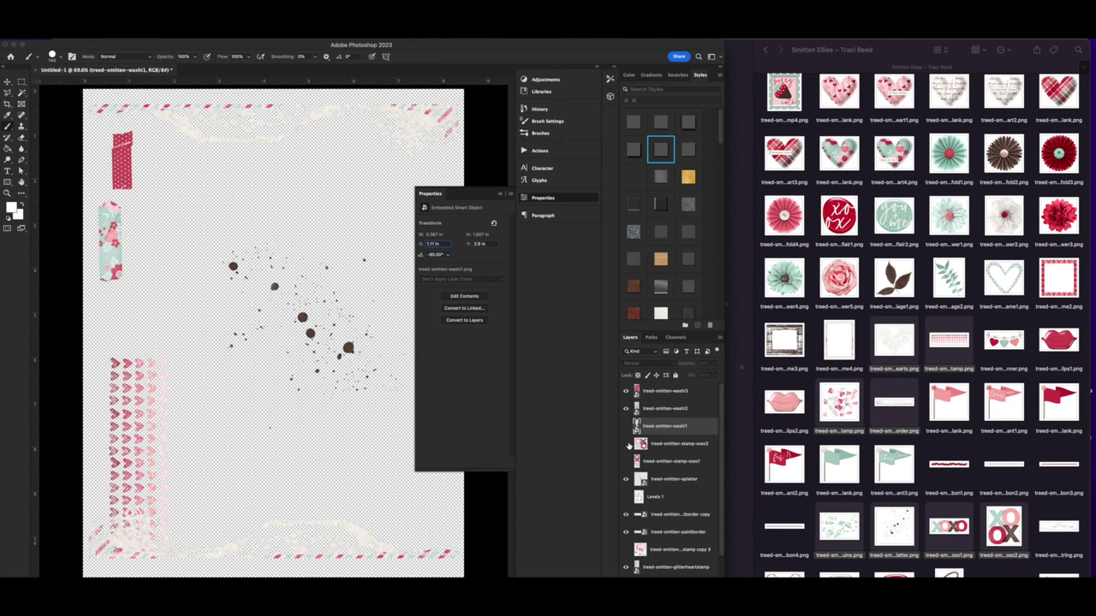
pyautogui.moveTo(625, 391); pyautogui.dragTo(625, 408)
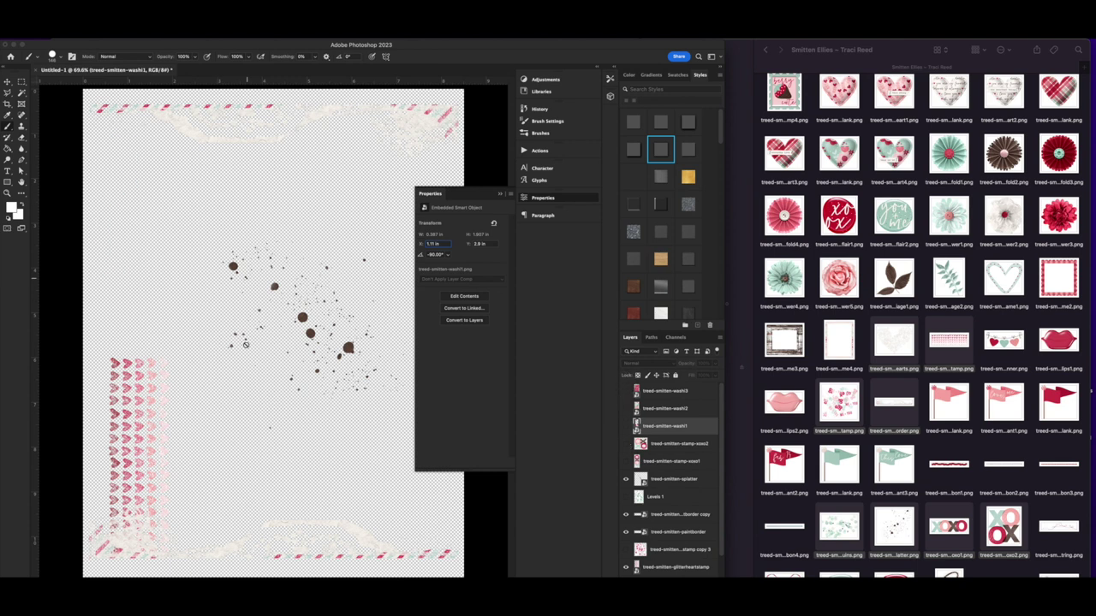
# Rotate the glitter heart stamp to horizontal and place it below the splatter in the lower middle of the page
pyautogui.moveTo(141, 443); pyautogui.dragTo(170, 270)
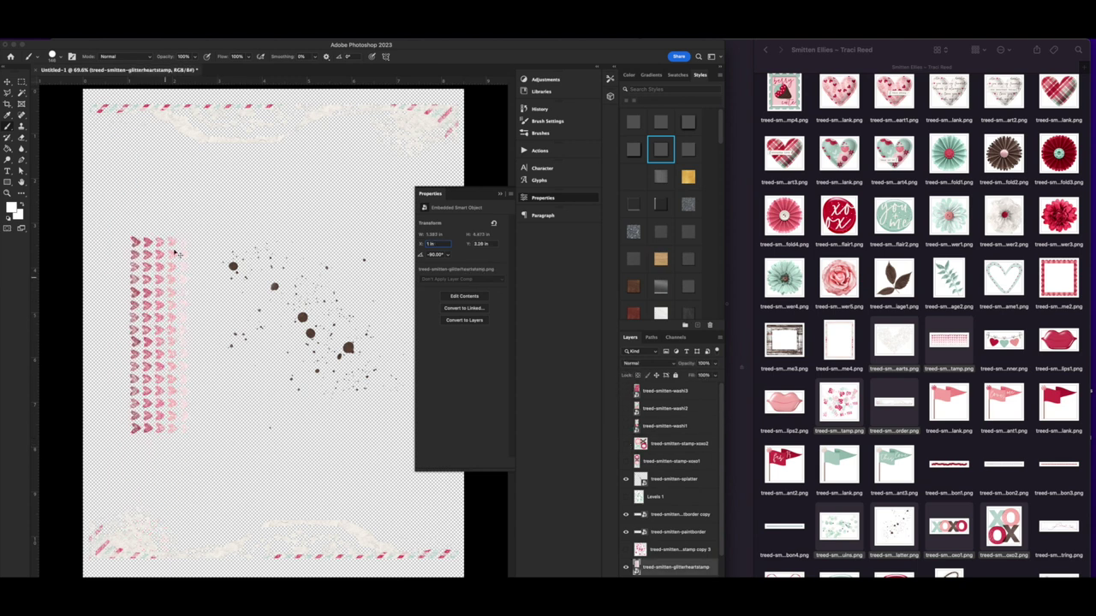
pyautogui.hotkey('ctrl', 't')
pyautogui.moveTo(245, 338); pyautogui.dragTo(254, 367)
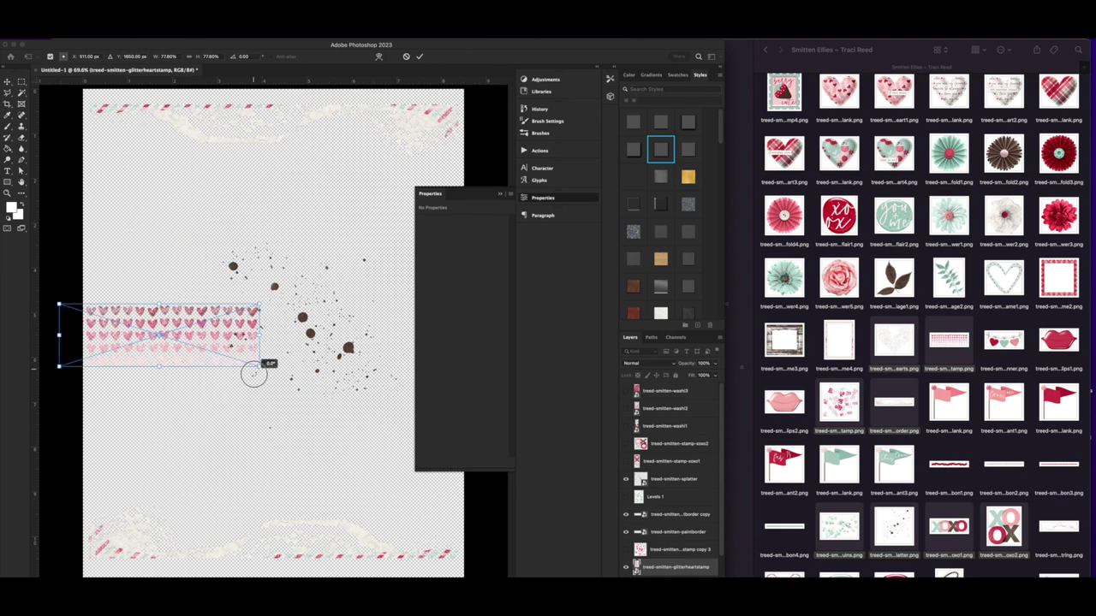
pyautogui.moveTo(193, 326); pyautogui.dragTo(297, 452)
pyautogui.press('Return')
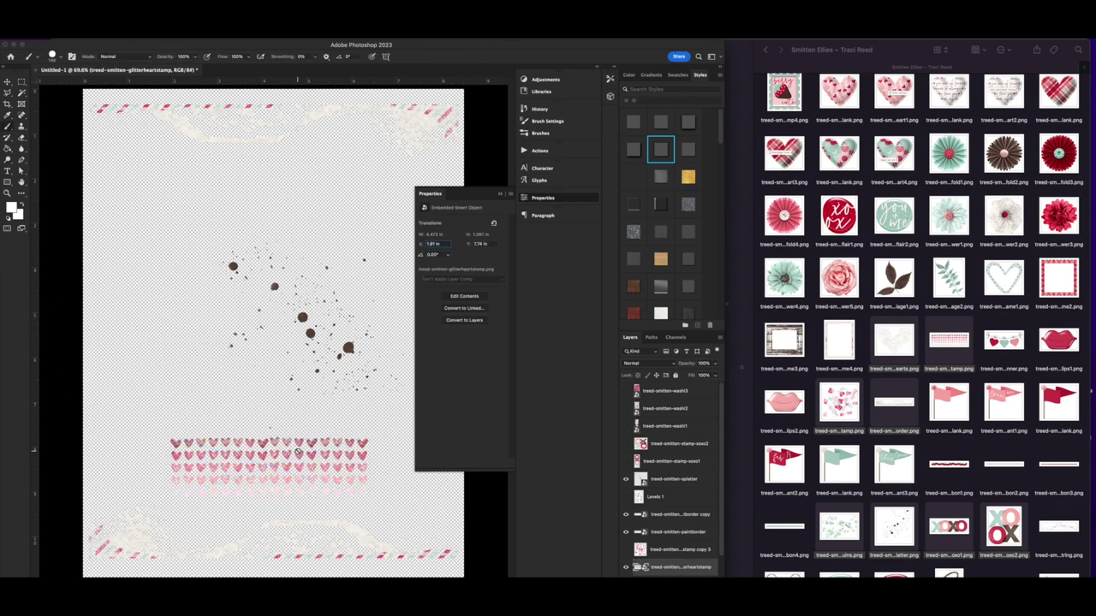
# Add an outside white stroke to the glitter heart stamp
pyautogui.doubleClick(706, 567)
pyautogui.doubleClick(706, 574)
pyautogui.click(657, 246)
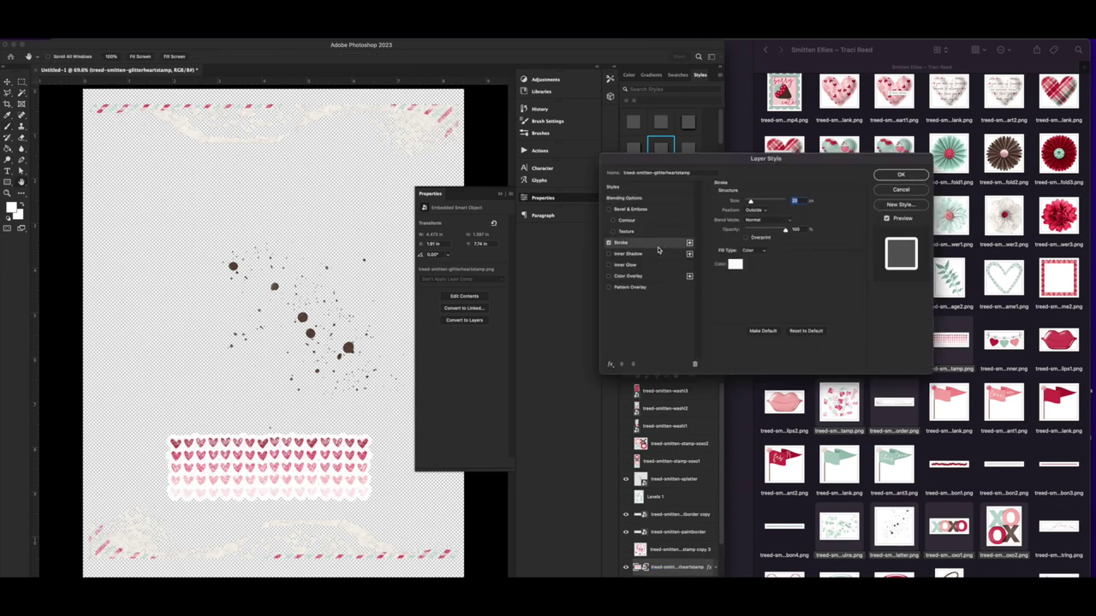
pyautogui.press('Return')
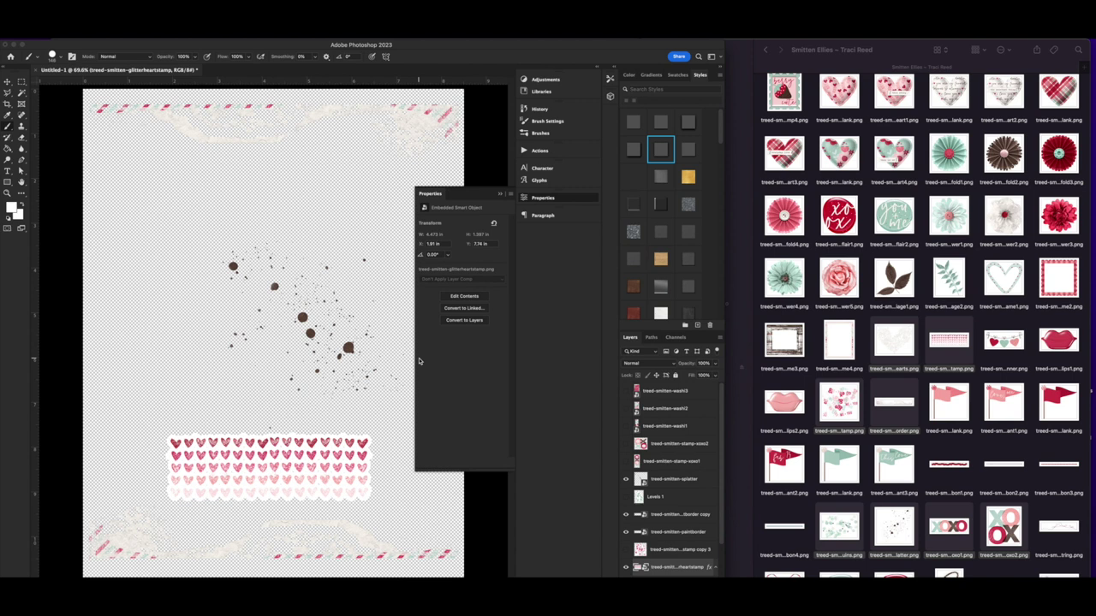
# Paint solid white behind the glitter hearts on a new layer placed beneath the heart stamp
pyautogui.press('super+plus')
pyautogui.press('super+plus')
pyautogui.scroll(-5, 313, 372)
pyautogui.scroll(-1, 311, 372)
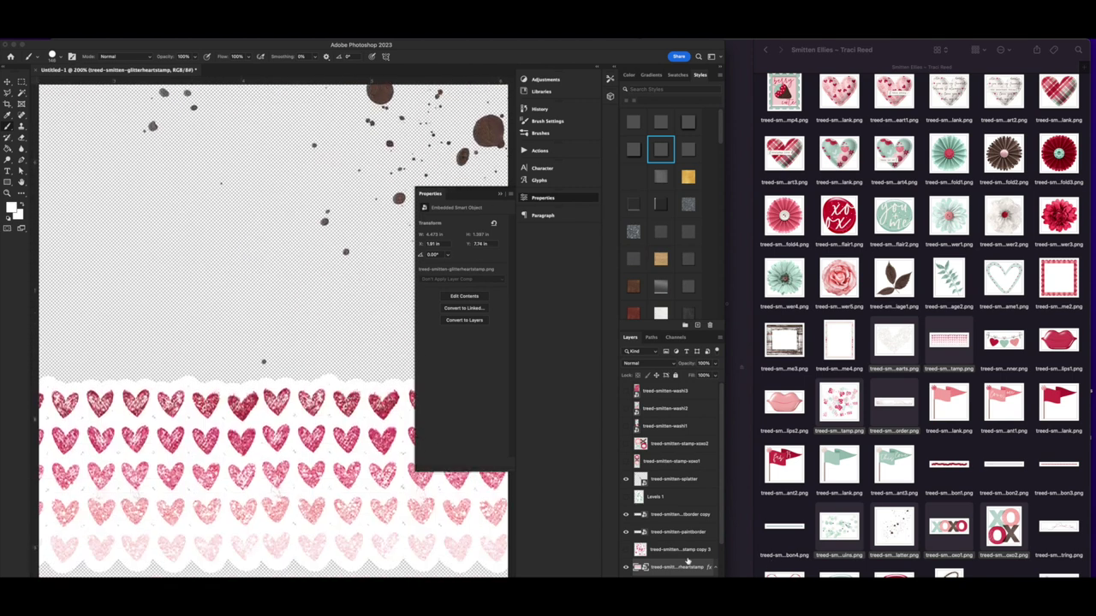
pyautogui.press('super+shift+alt+n')
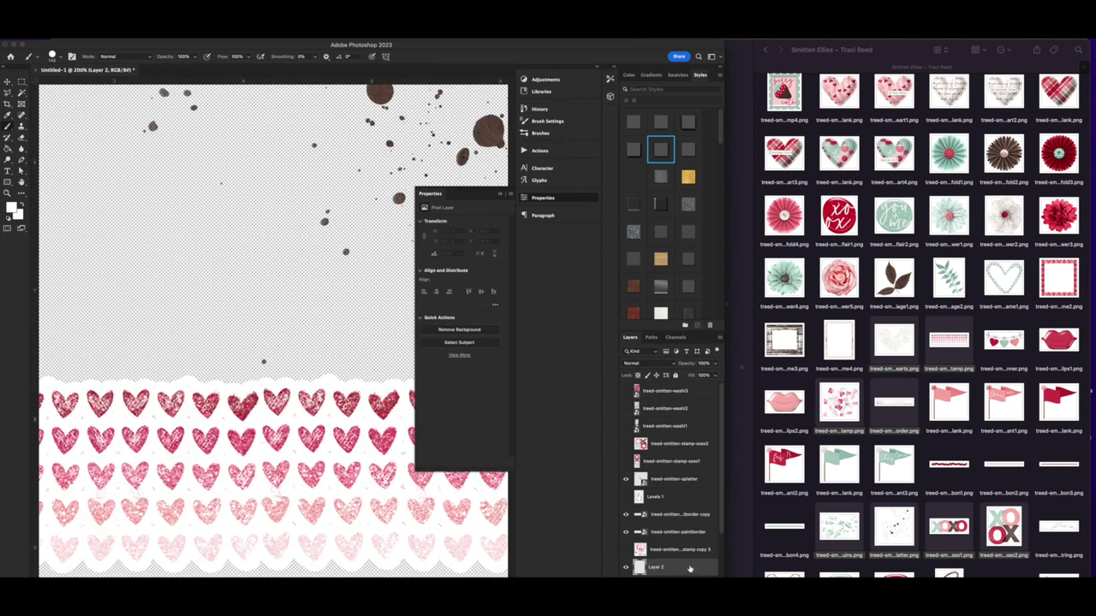
pyautogui.moveTo(690, 568); pyautogui.dragTo(688, 577)
pyautogui.press('super+minus')
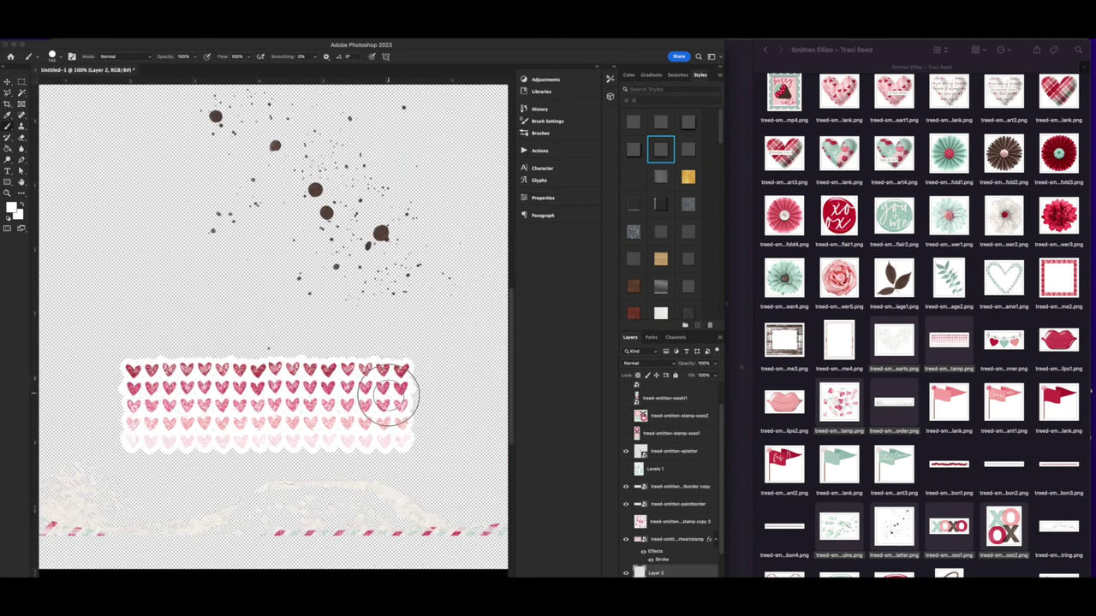
pyautogui.moveTo(147, 426); pyautogui.dragTo(391, 422)
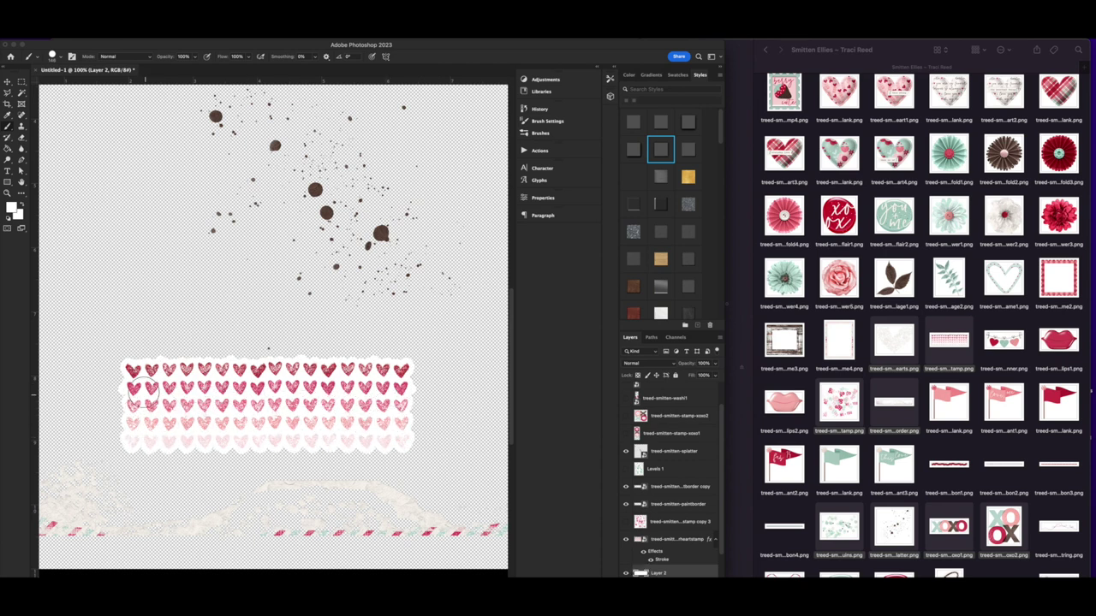
# Rasterize the glitter heart stamp layer for erasing along its outlined edge
pyautogui.click(21, 137)
pyautogui.keyDown('super'); pyautogui.click(167, 390); pyautogui.keyUp('super')
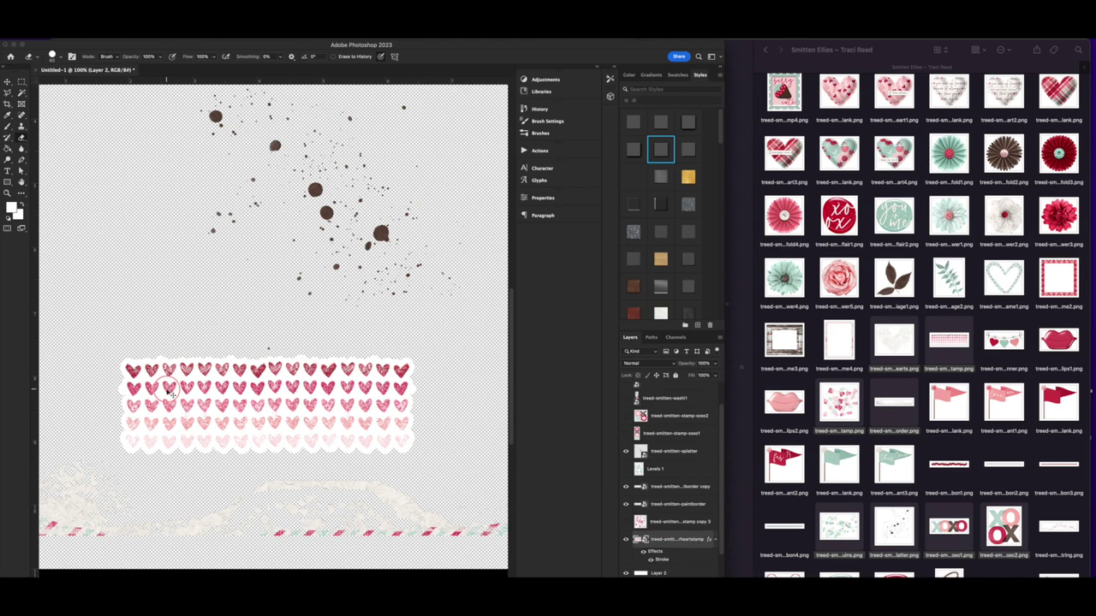
pyautogui.rightClick(675, 538)
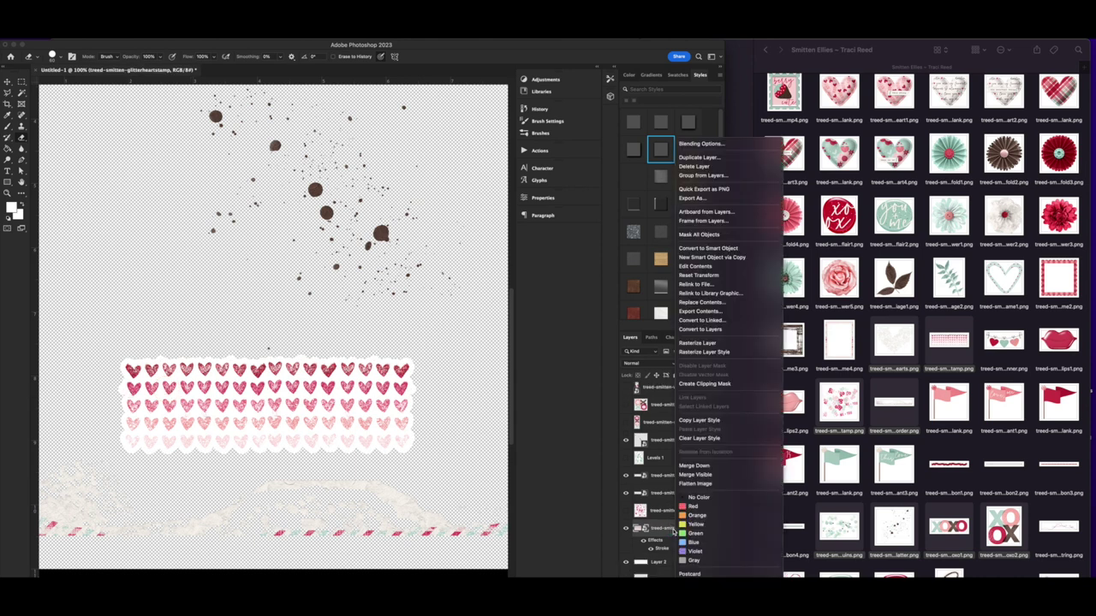
pyautogui.click(699, 343)
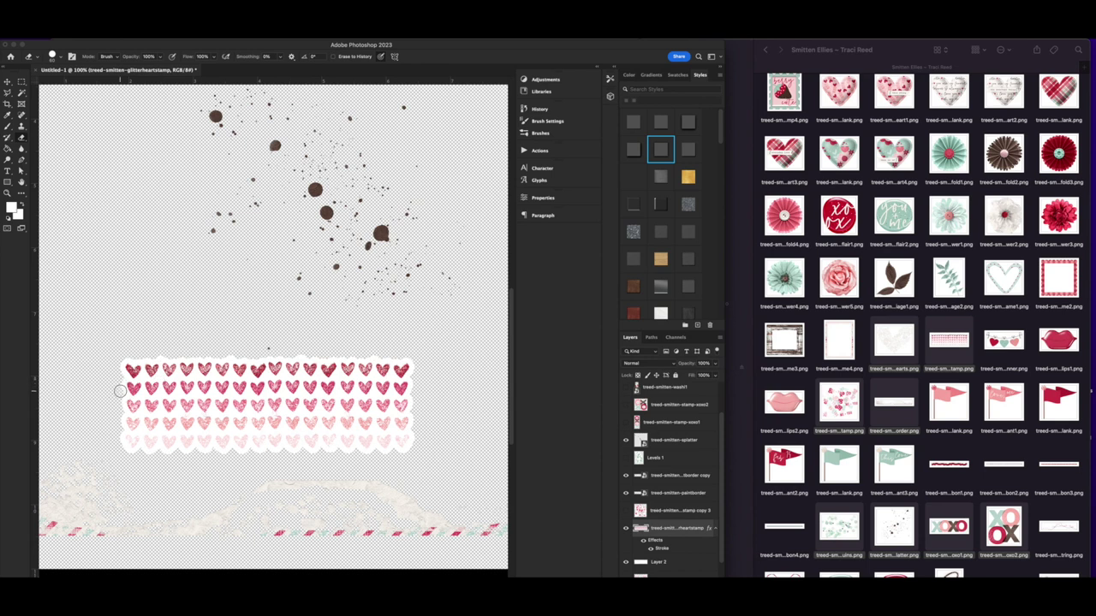
pyautogui.click(8, 81)
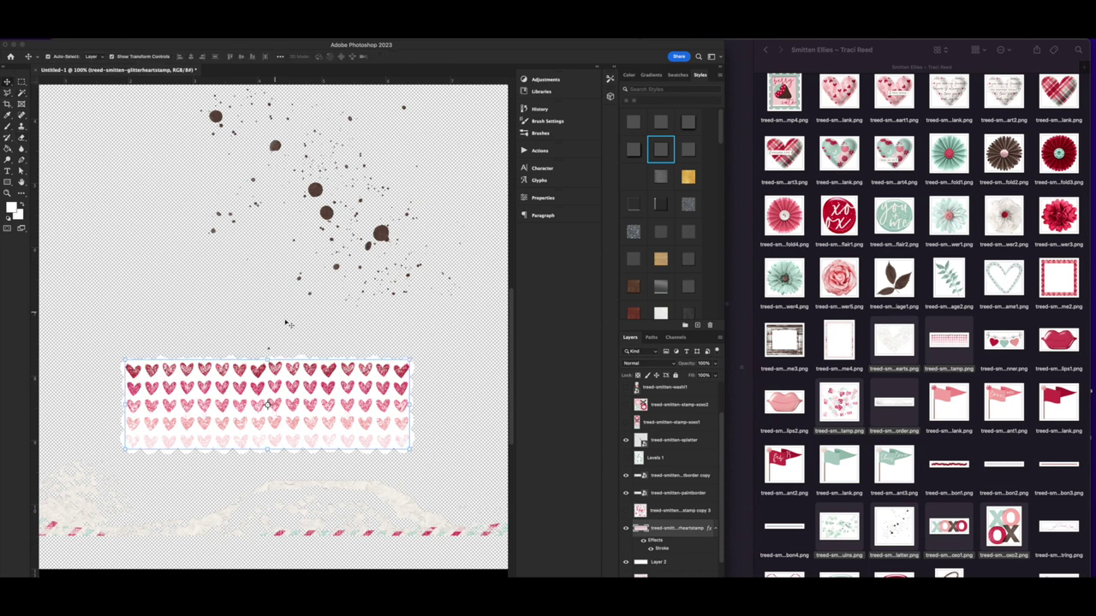
pyautogui.press('e')
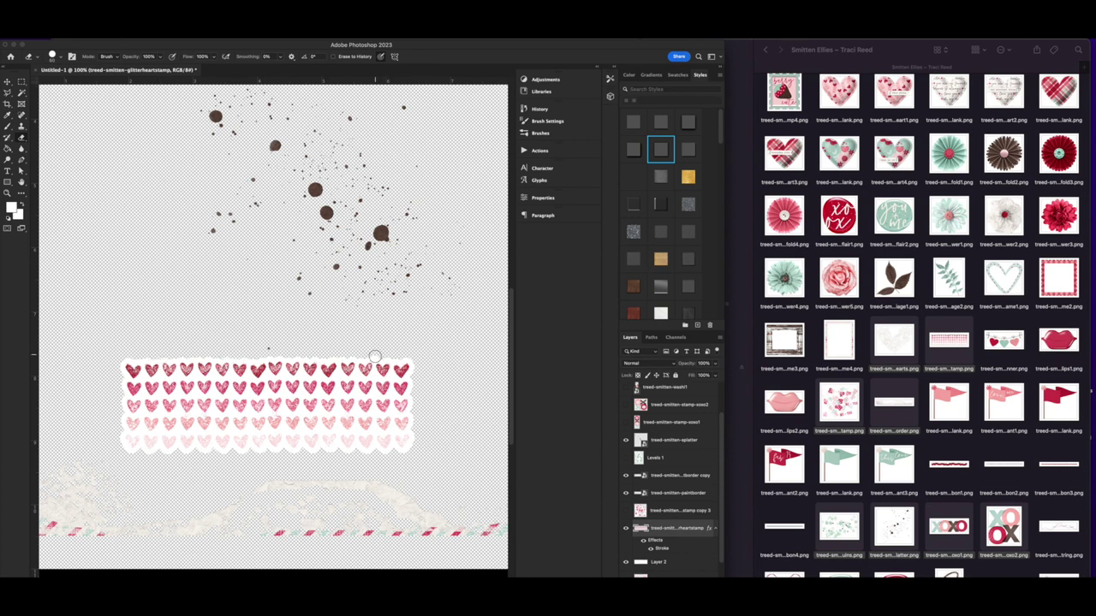
# Merge the glitter heart stamp with its white backing layer and hide the merged layer
pyautogui.scroll(-2, 682, 540)
pyautogui.keyDown('shift'); pyautogui.click(667, 536); pyautogui.keyUp('shift')
pyautogui.press('super+e')
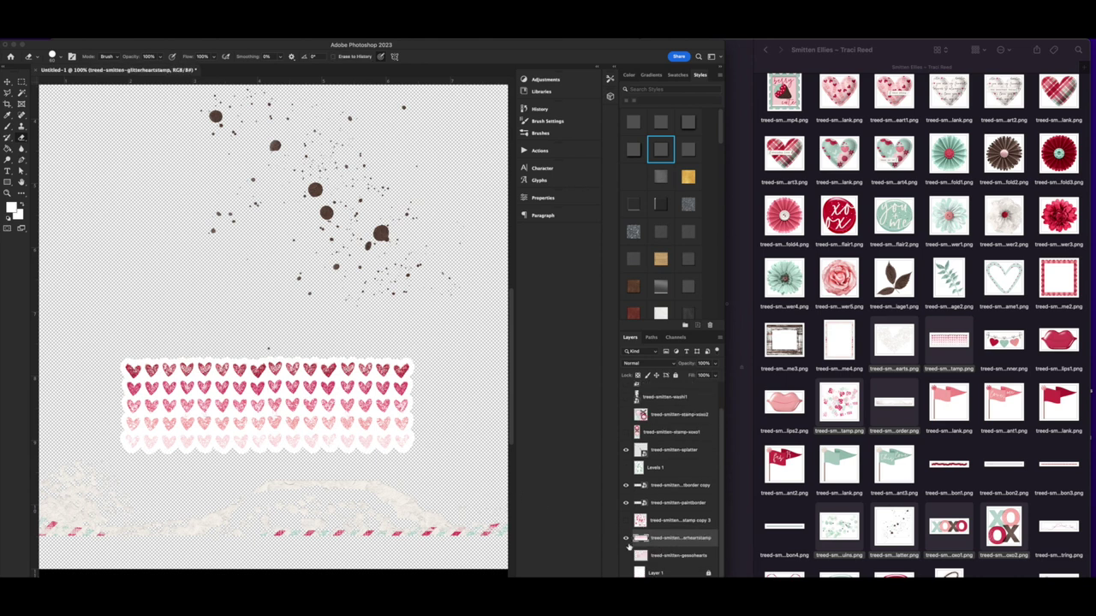
pyautogui.click(625, 537)
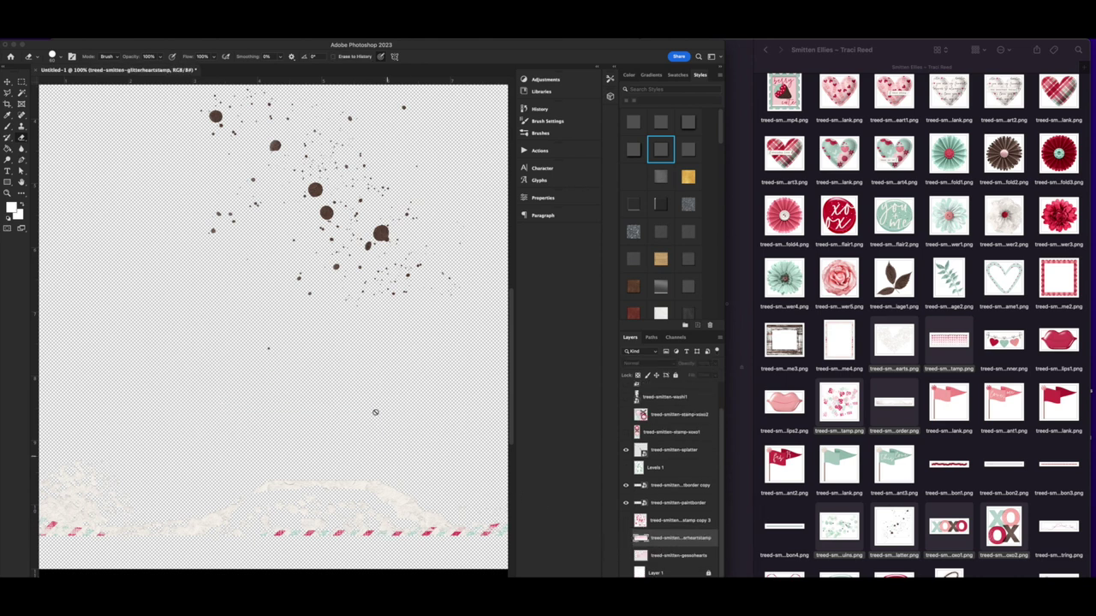
# Move the paint splatter down and slightly left, just above the painted border
pyautogui.moveTo(382, 201); pyautogui.dragTo(346, 280)
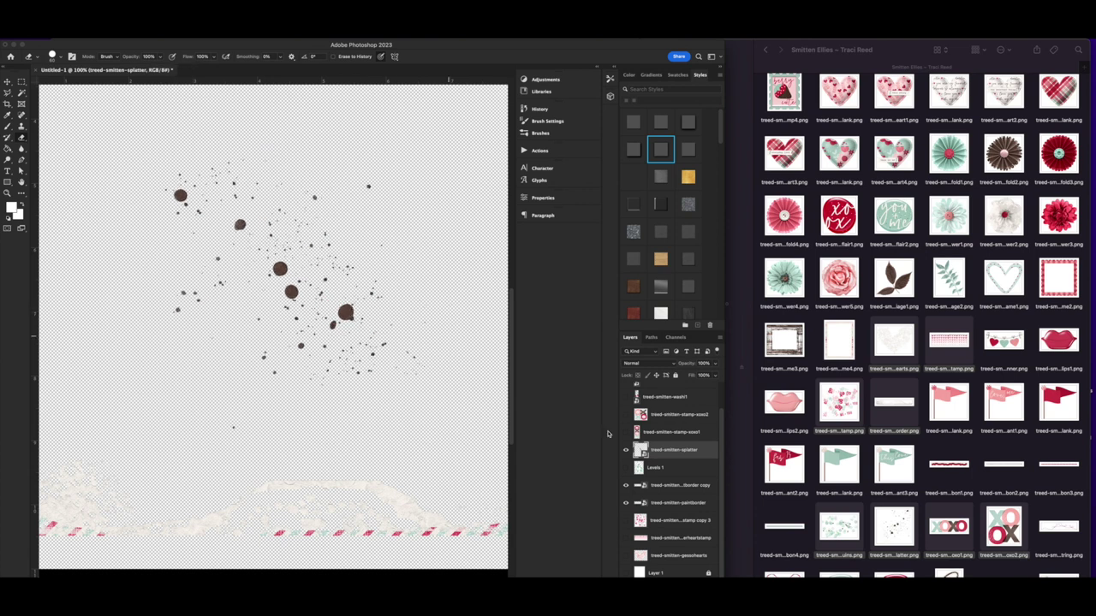
pyautogui.doubleClick(708, 453)
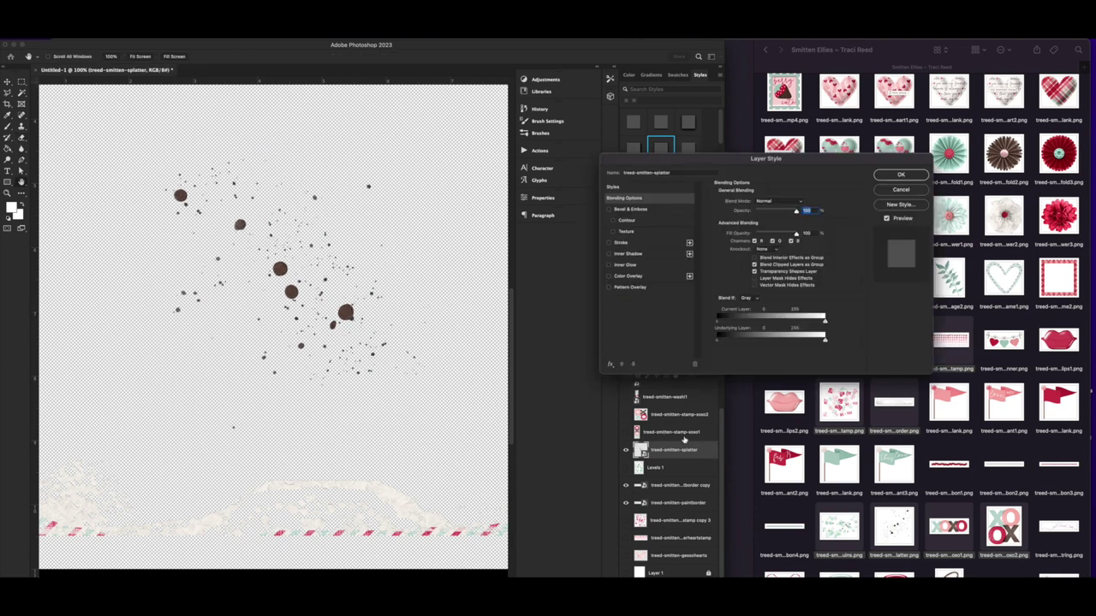
pyautogui.click(622, 243)
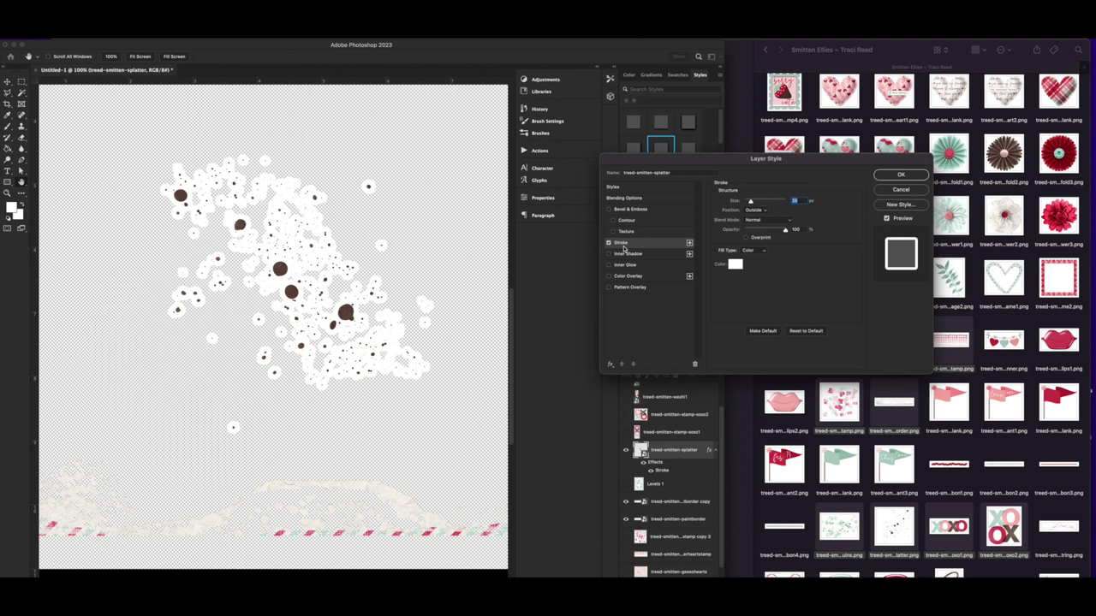
pyautogui.press('Escape')
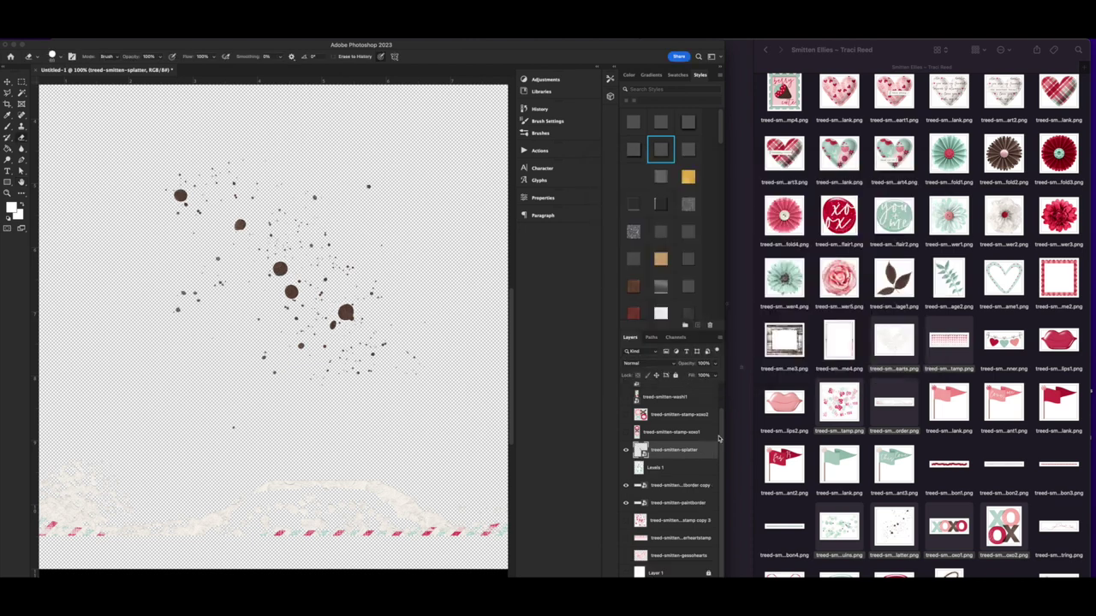
# Delete the paint splatter layer and make the lower painted border the active layer
pyautogui.press('Delete')
pyautogui.keyDown('super'); pyautogui.click(407, 514); pyautogui.keyUp('super')
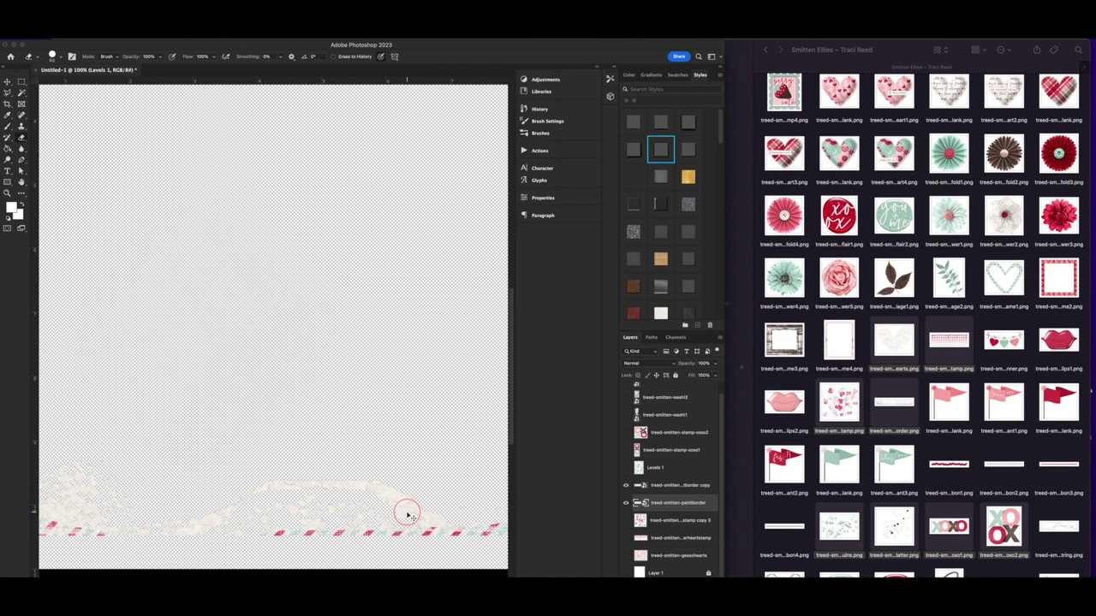
pyautogui.press('super+0')
pyautogui.click(8, 83)
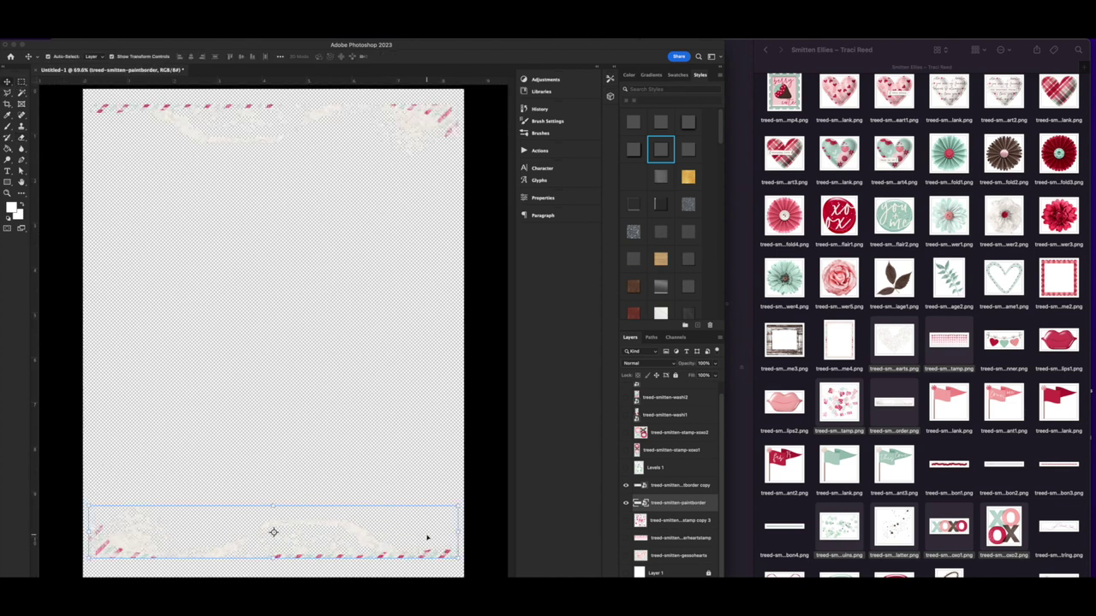
# Merge the two painted border layers and select the cream paint on both borders with the Magic Wand
pyautogui.click(19, 93)
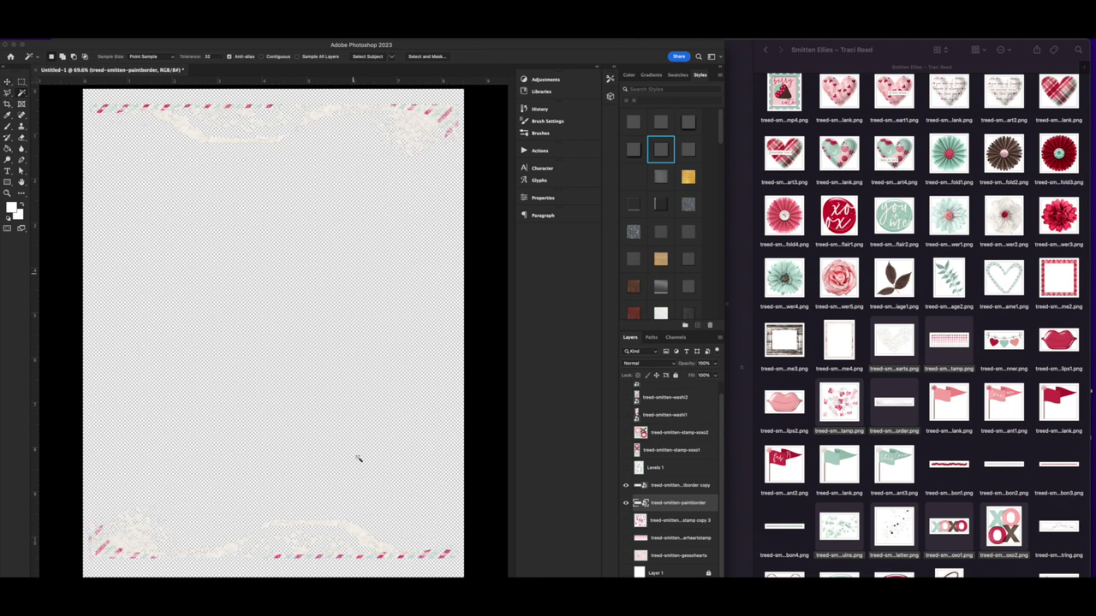
pyautogui.click(368, 545)
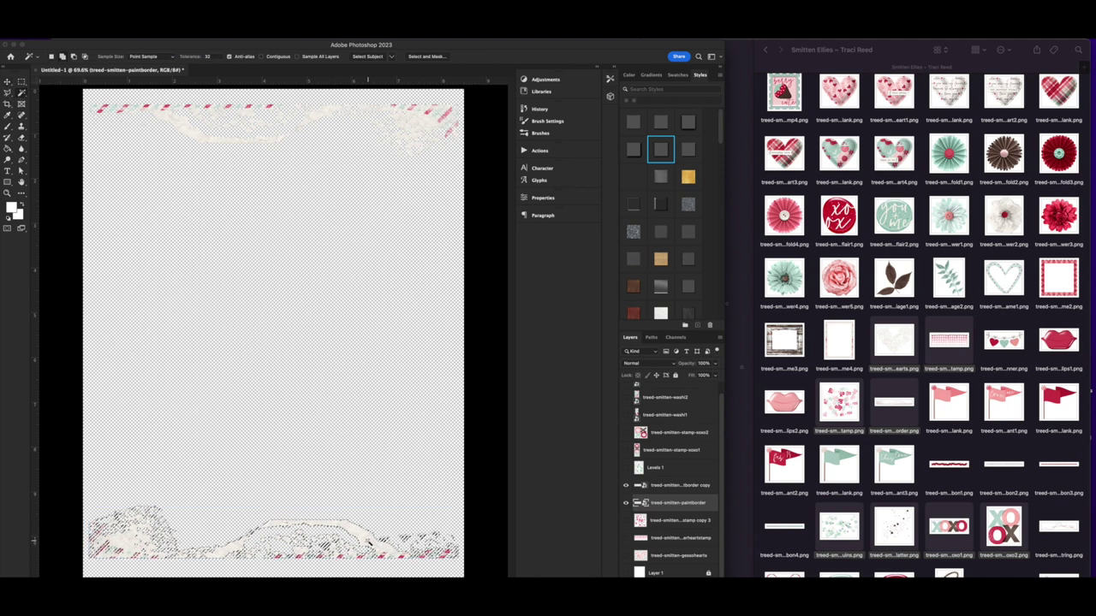
pyautogui.keyDown('shift'); pyautogui.click(672, 488); pyautogui.keyUp('shift')
pyautogui.press('super+e')
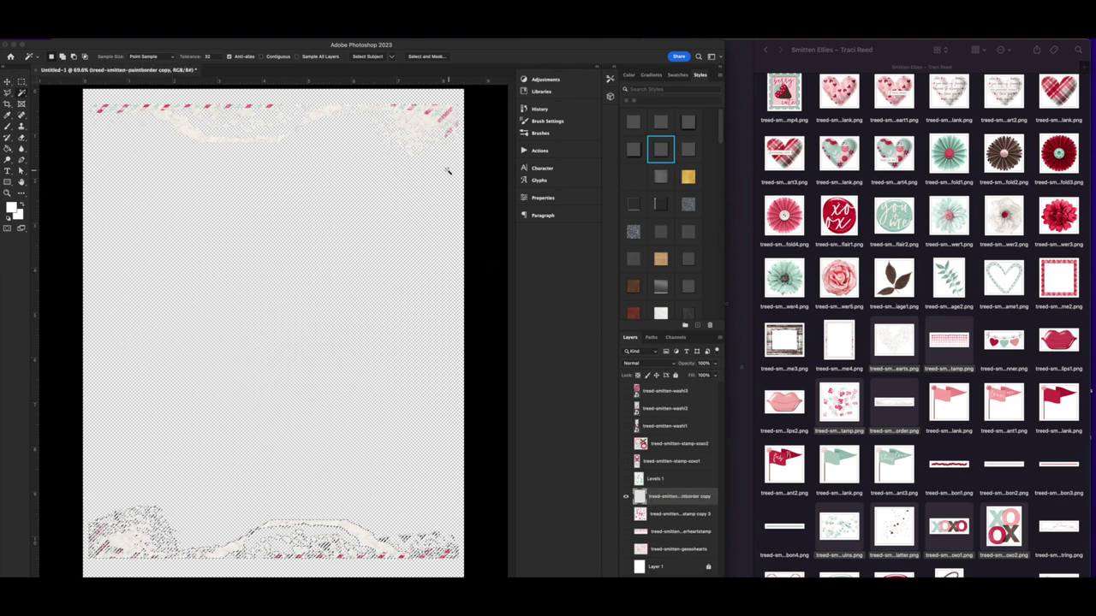
pyautogui.keyDown('shift'); pyautogui.click(410, 123); pyautogui.keyUp('shift')
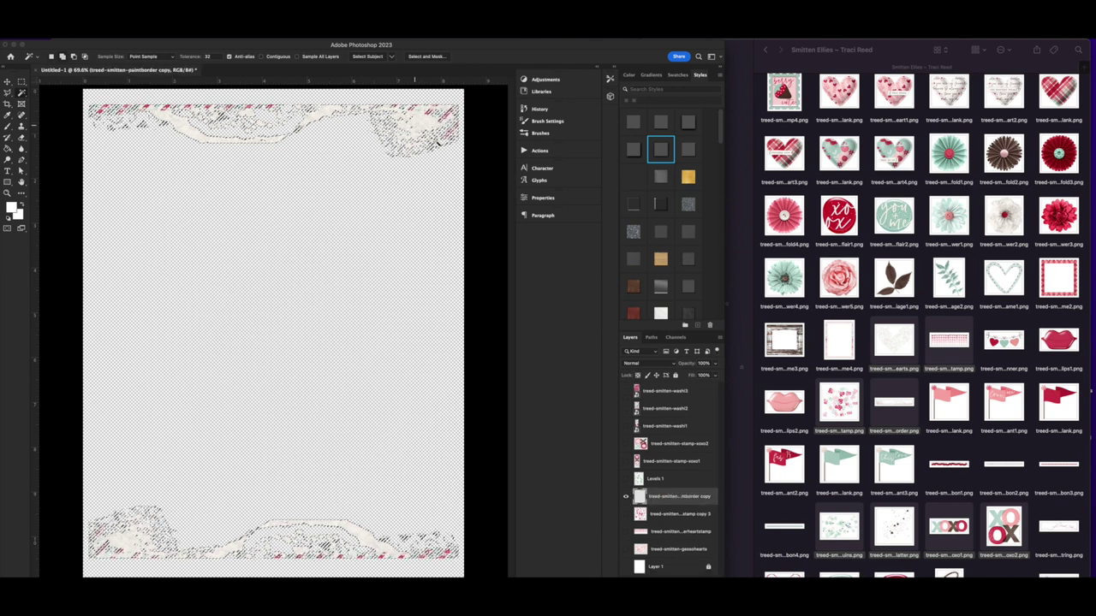
# Try tinting the selected cream paint with a pink Smitten Solid Color fill in Color blend mode, and delete that fill layer
pyautogui.click(673, 582)
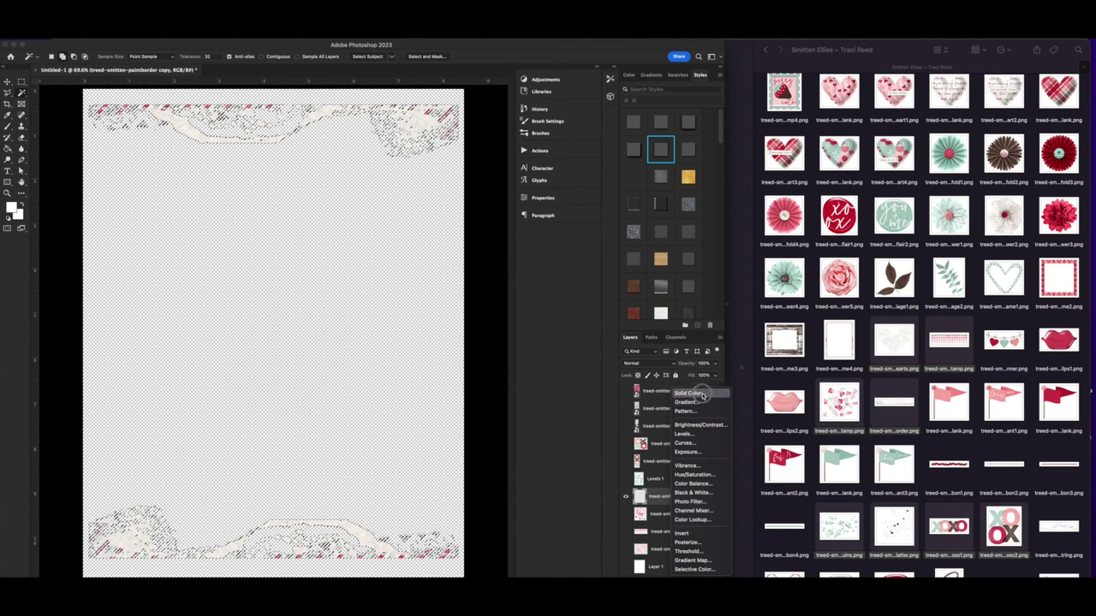
pyautogui.click(701, 395)
pyautogui.click(675, 75)
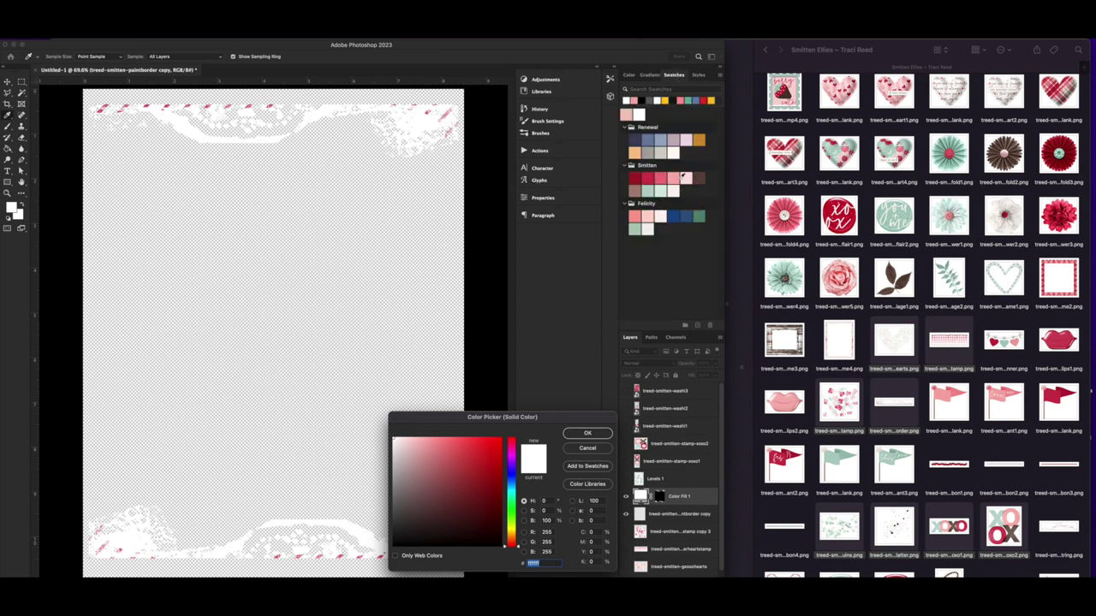
pyautogui.click(682, 176)
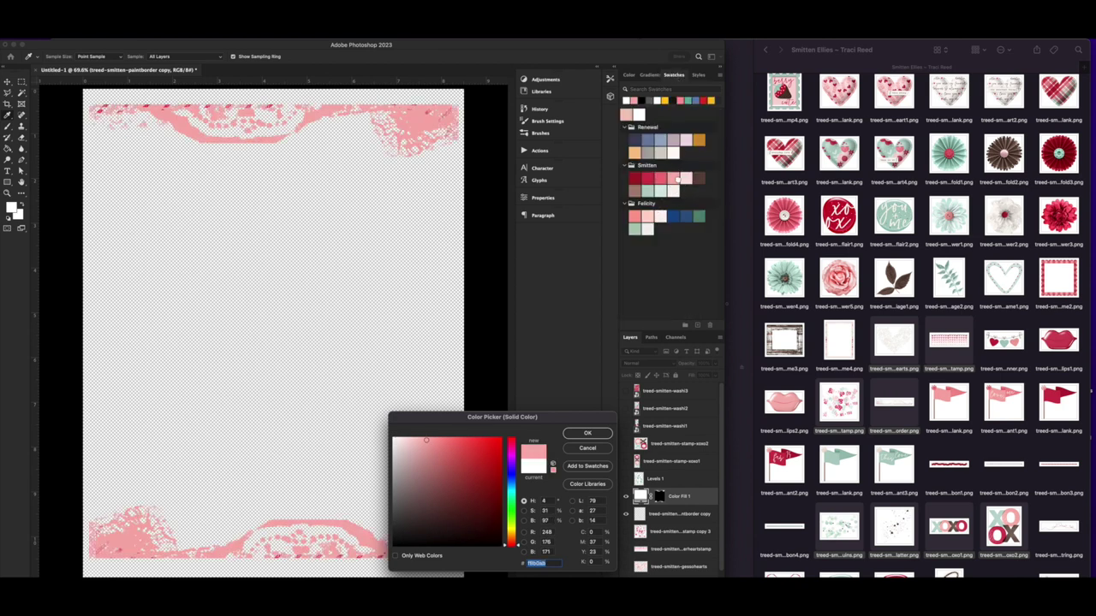
pyautogui.click(587, 435)
pyautogui.click(647, 363)
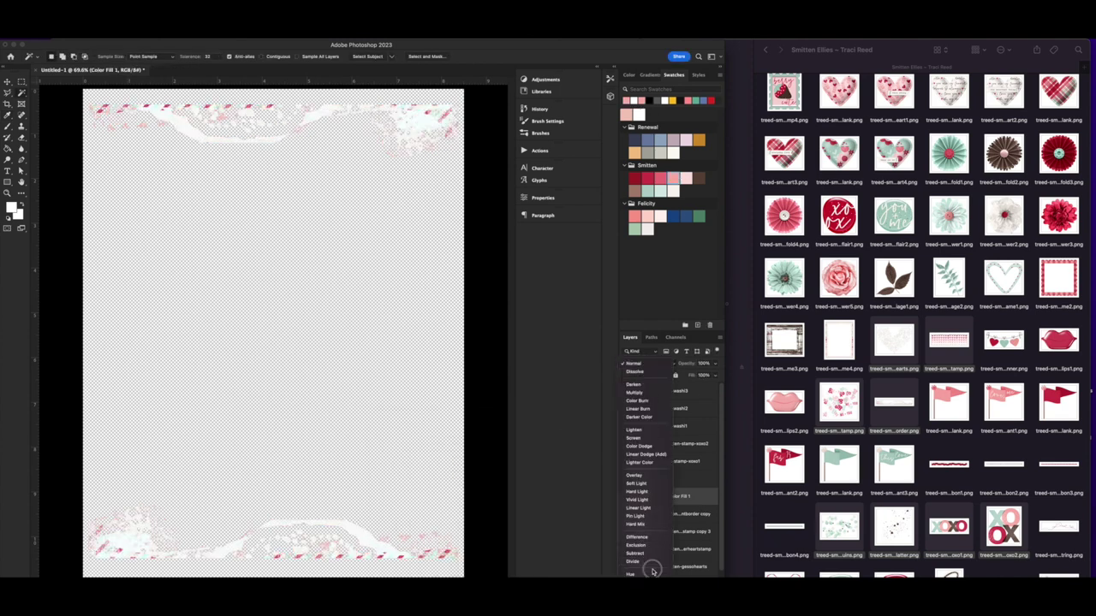
pyautogui.click(634, 591)
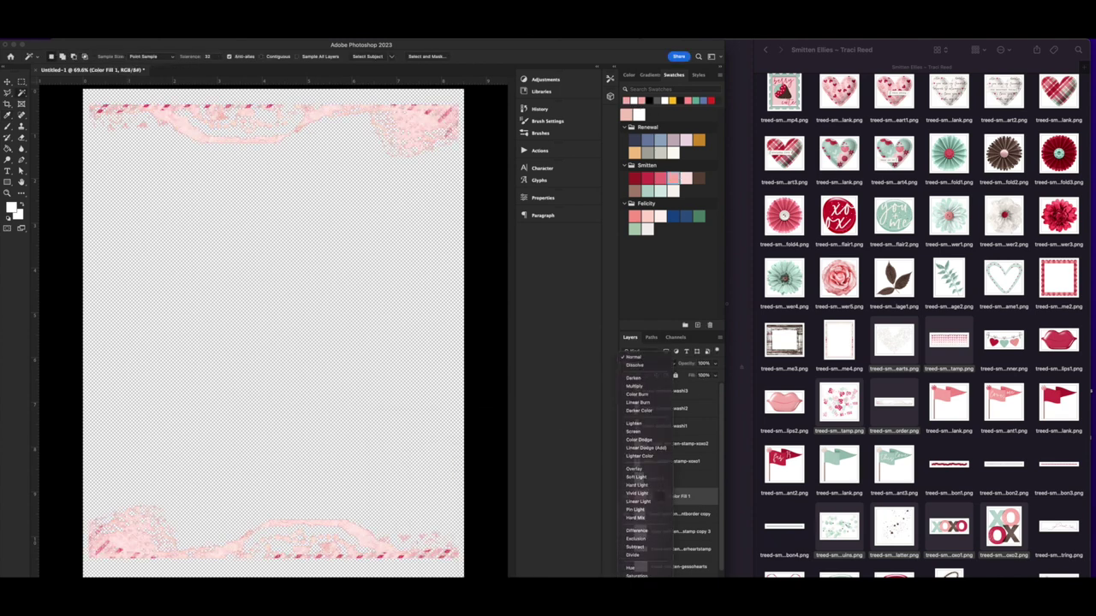
pyautogui.press('super+plus')
pyautogui.press('super+plus')
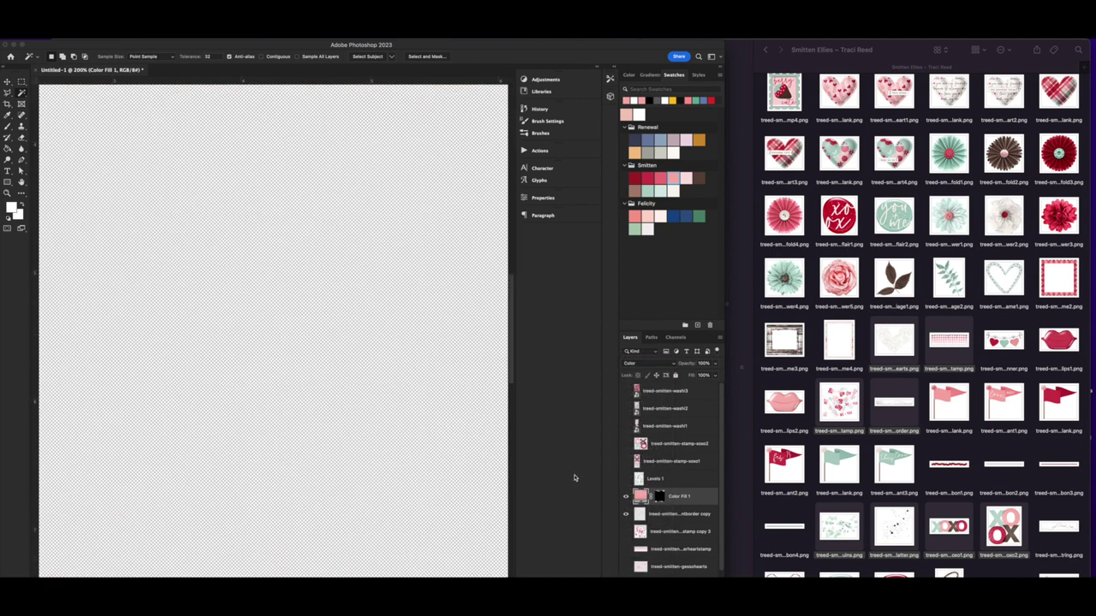
pyautogui.press('Delete')
# Reselect the cream paint on the merged borders using the Magic Wand with a tolerance of 10
pyautogui.scroll(-10, 342, 418)
pyautogui.hscroll(-2, 362, 425)
pyautogui.hscroll(-4, 138, 310)
pyautogui.scroll(3, 139, 311)
pyautogui.click(154, 339)
pyautogui.moveTo(219, 56); pyautogui.dragTo(181, 47)
pyautogui.write('10')
pyautogui.click(153, 303)
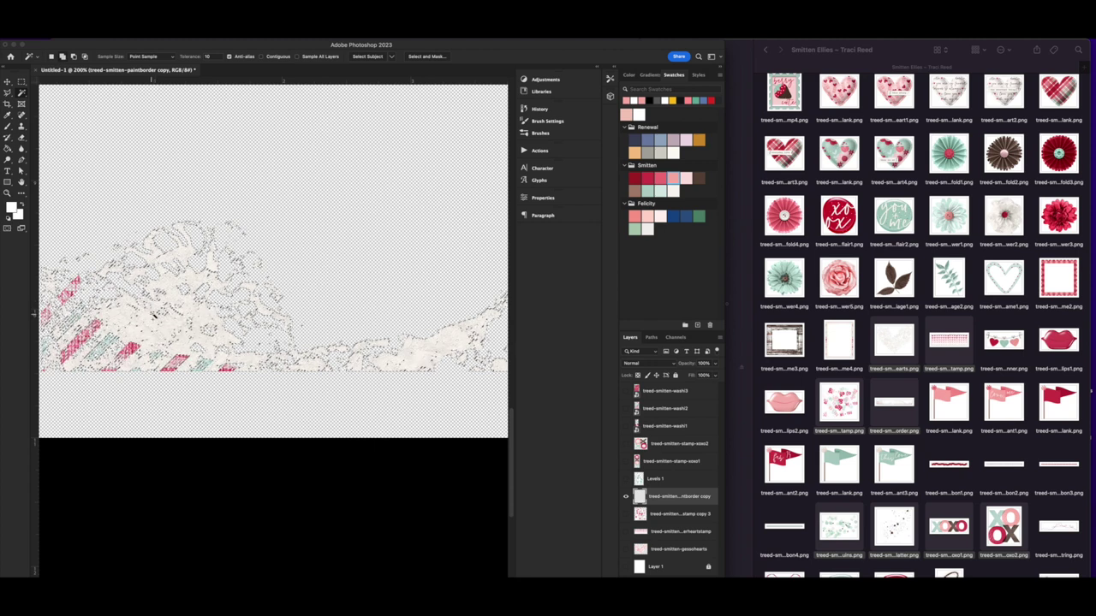
pyautogui.hscroll(10, 205, 299)
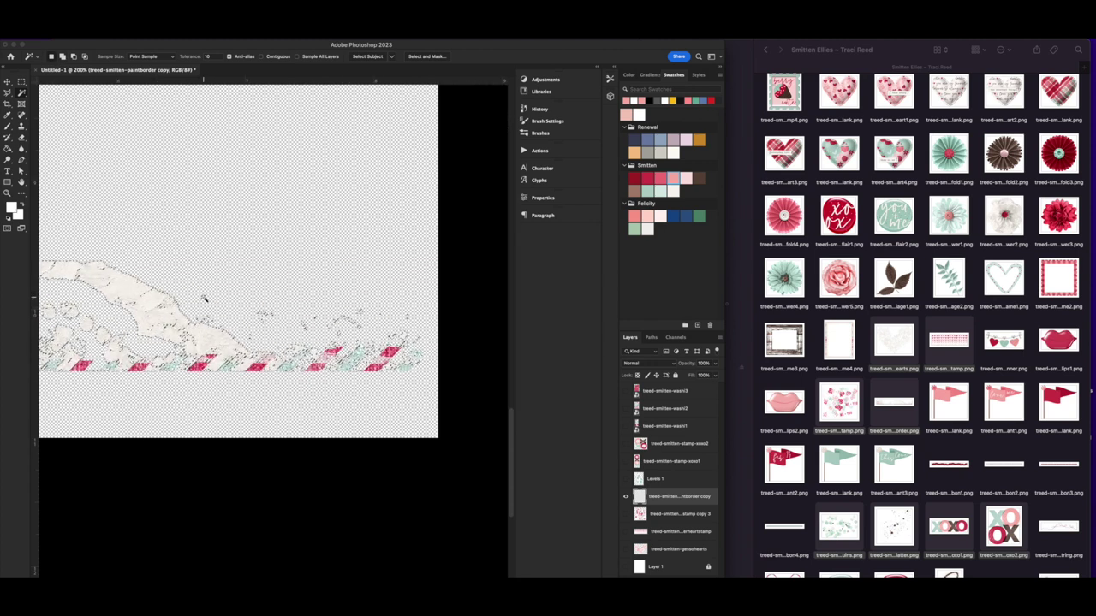
pyautogui.scroll(20, 204, 299)
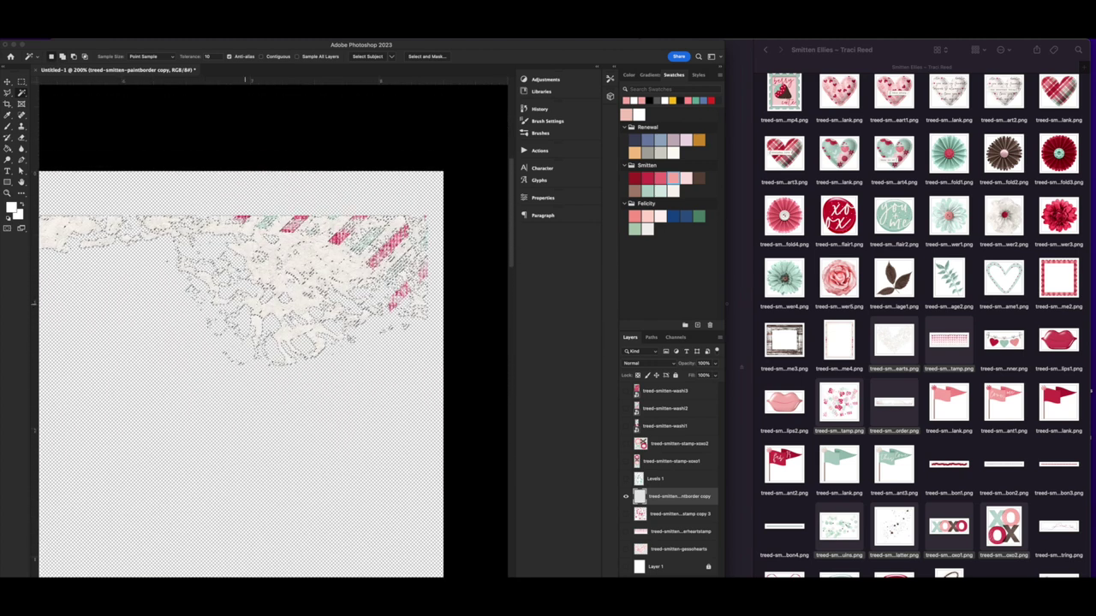
# Add a Solid Color fill layer over the selected paint using the light mint swatch from the Smitten group
pyautogui.click(676, 575)
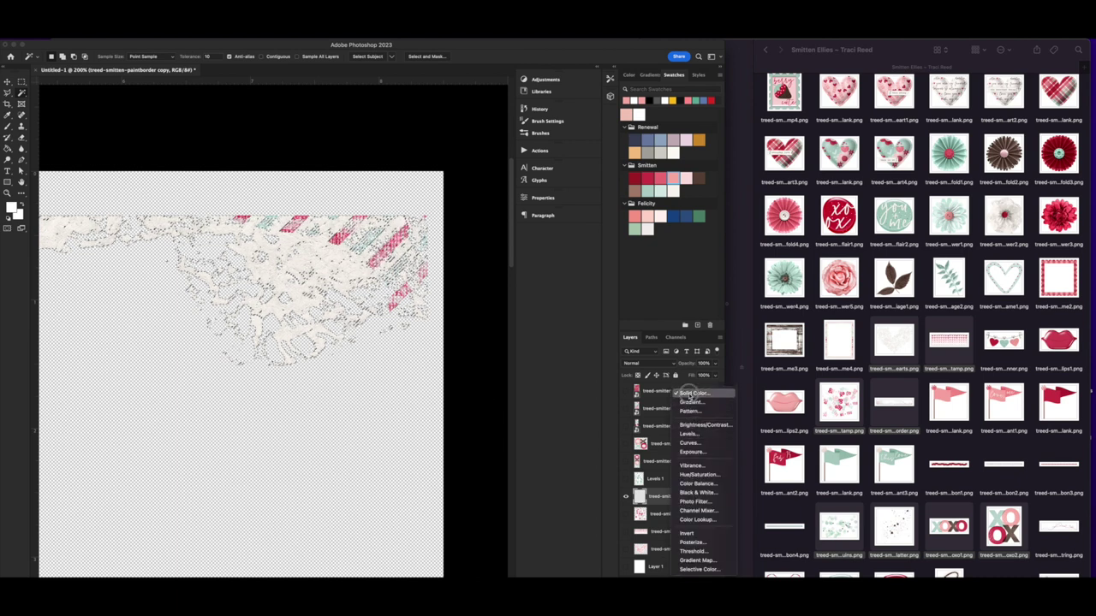
pyautogui.click(691, 394)
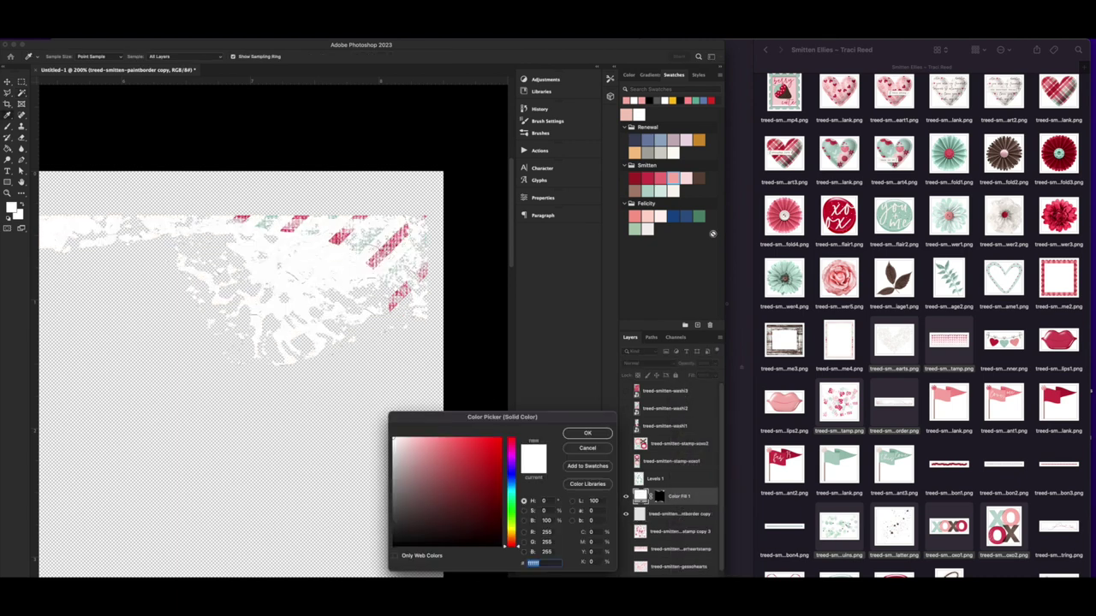
pyautogui.click(656, 189)
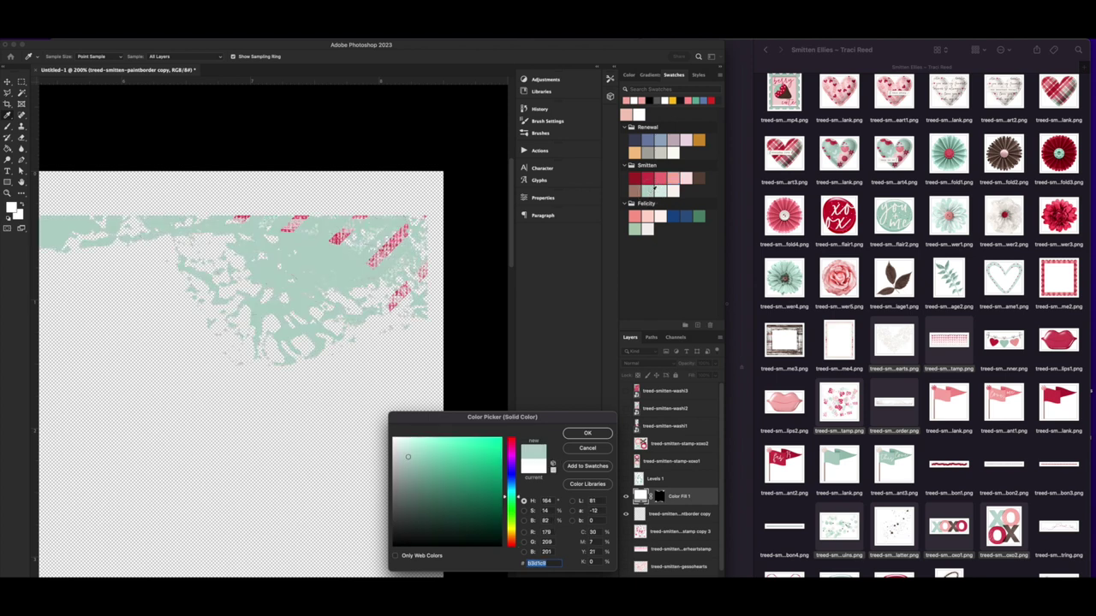
pyautogui.click(666, 189)
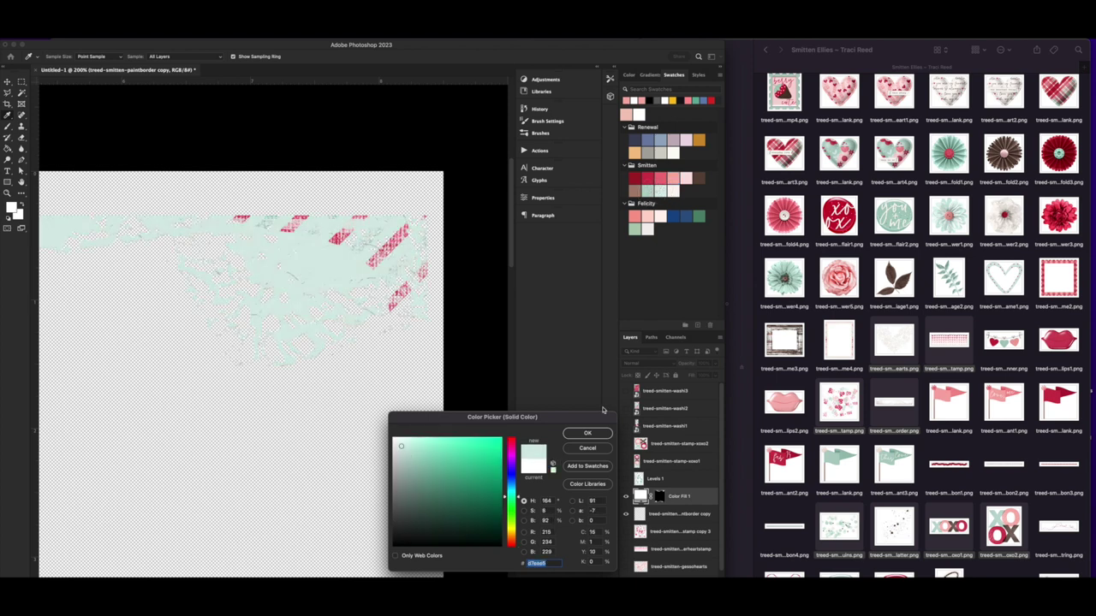
pyautogui.click(587, 435)
# Set the mint fill layer's blend mode to Multiply and try the darker mint swatch as its color
pyautogui.click(636, 363)
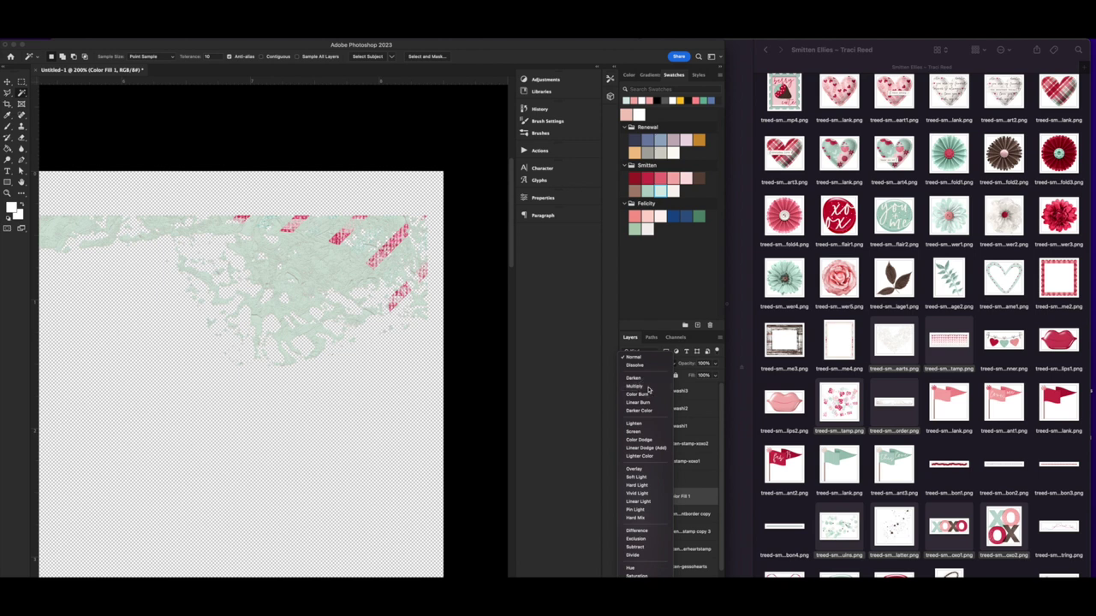
pyautogui.click(648, 387)
pyautogui.click(653, 186)
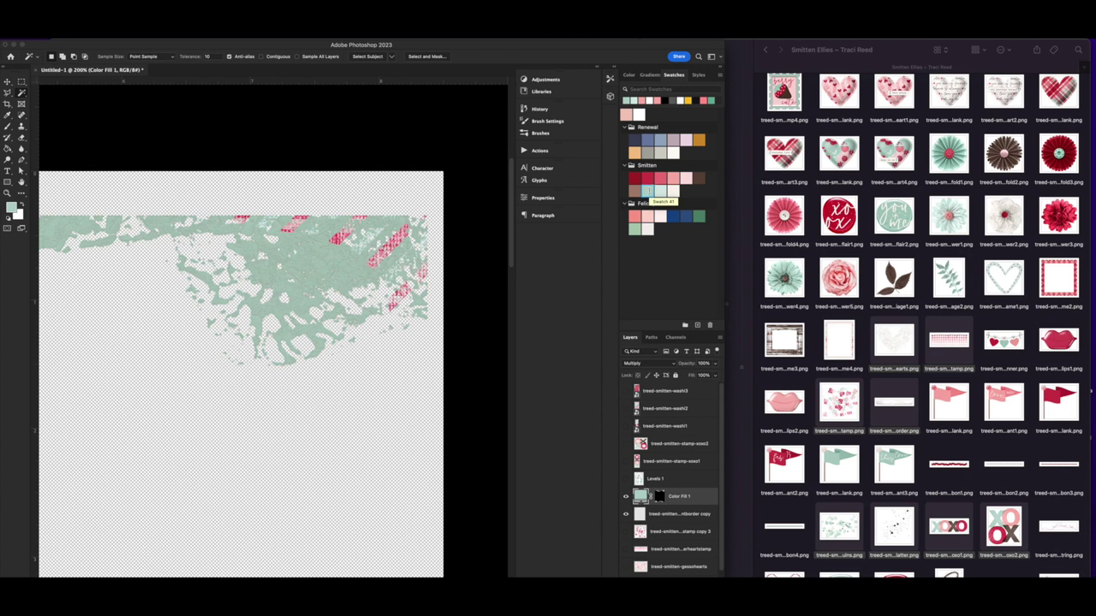
pyautogui.press('super+0')
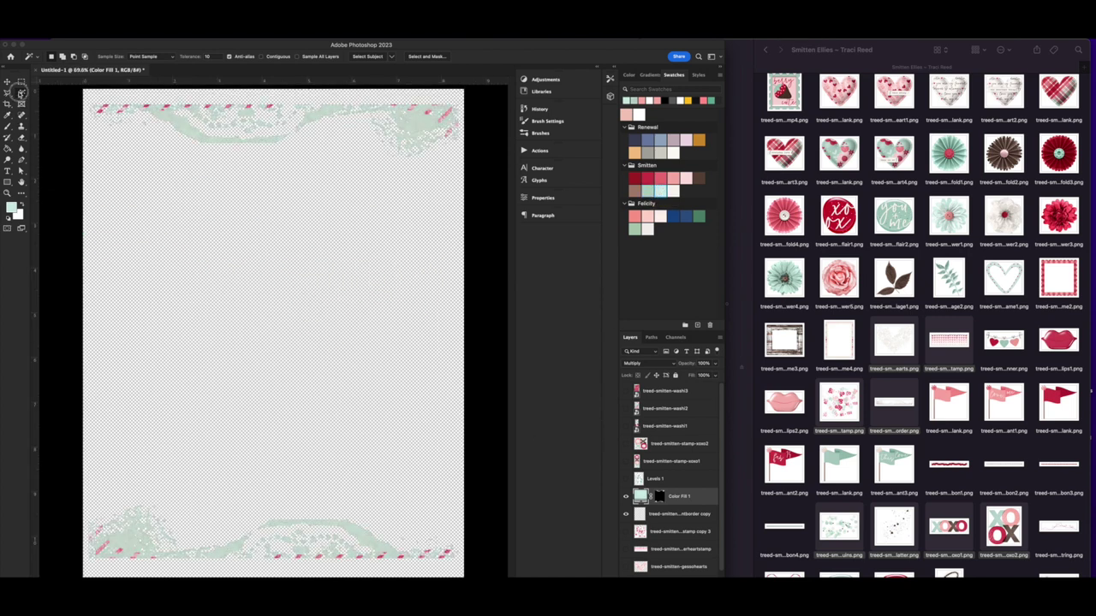
# Select the stripes along the lower painted border, raise the Magic Wand tolerance and activate the mint fill layer's mask
pyautogui.press('super+1')
pyautogui.scroll(-5, 406, 337)
pyautogui.click(671, 512)
pyautogui.click(403, 396)
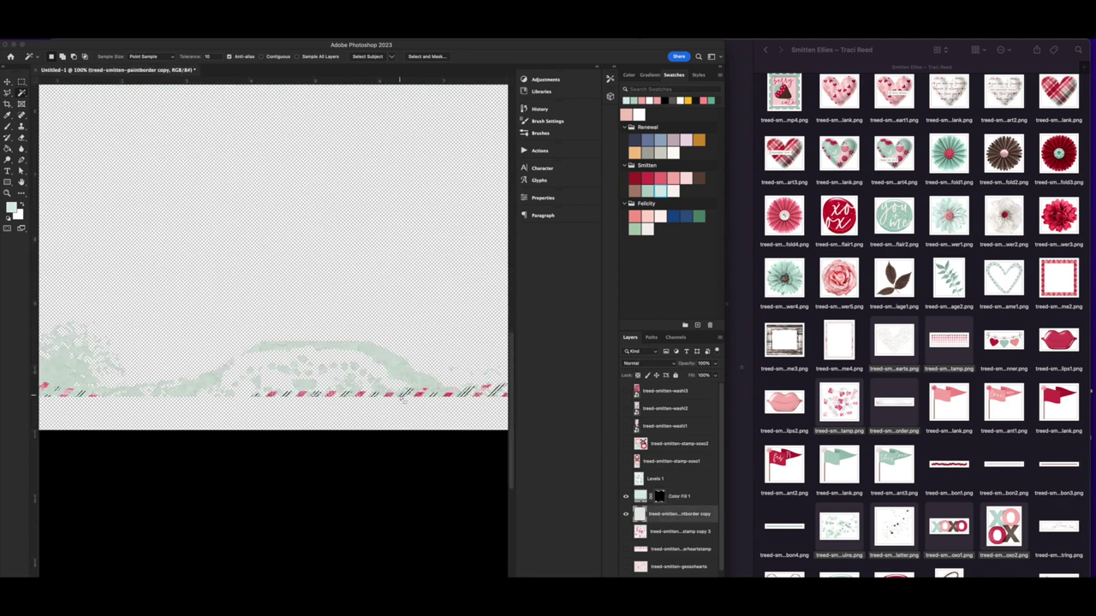
pyautogui.click(190, 57)
pyautogui.write('130')
pyautogui.click(658, 497)
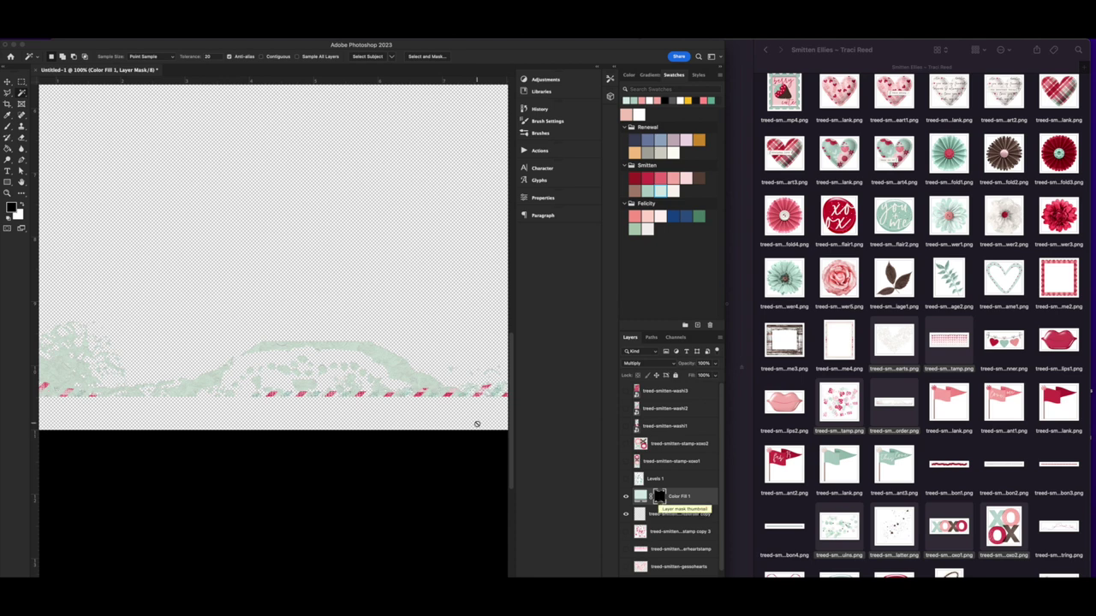
# Select the mint stripes on the merged border layer with the Magic Wand and reactivate the mint fill layer's mask
pyautogui.hscroll(3, 477, 424)
pyautogui.press('super+plus')
pyautogui.press('super+plus')
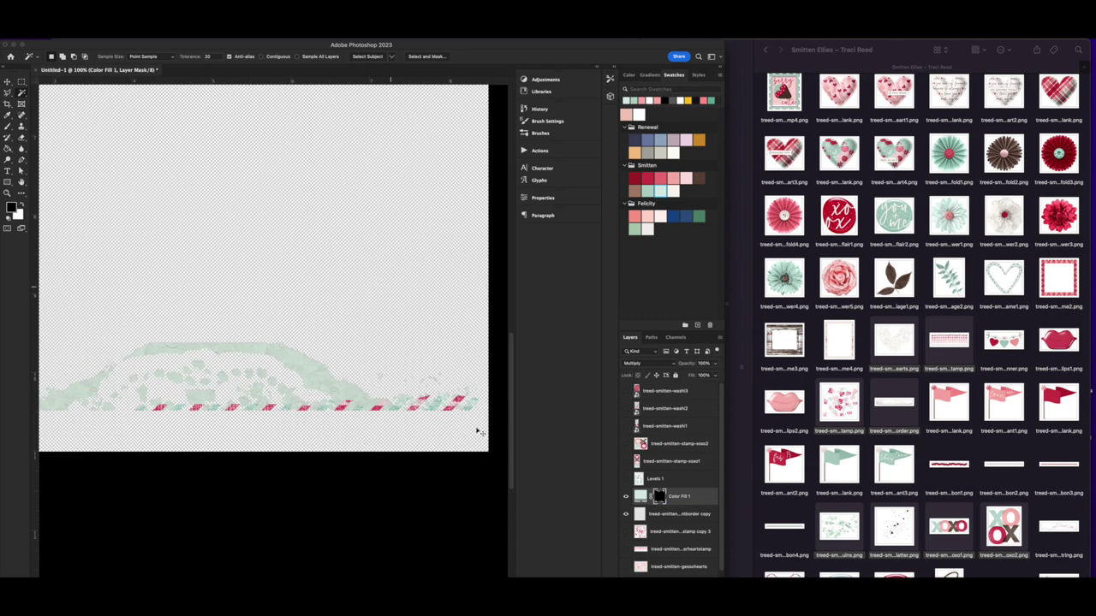
pyautogui.hscroll(5, 477, 428)
pyautogui.scroll(-2, 476, 428)
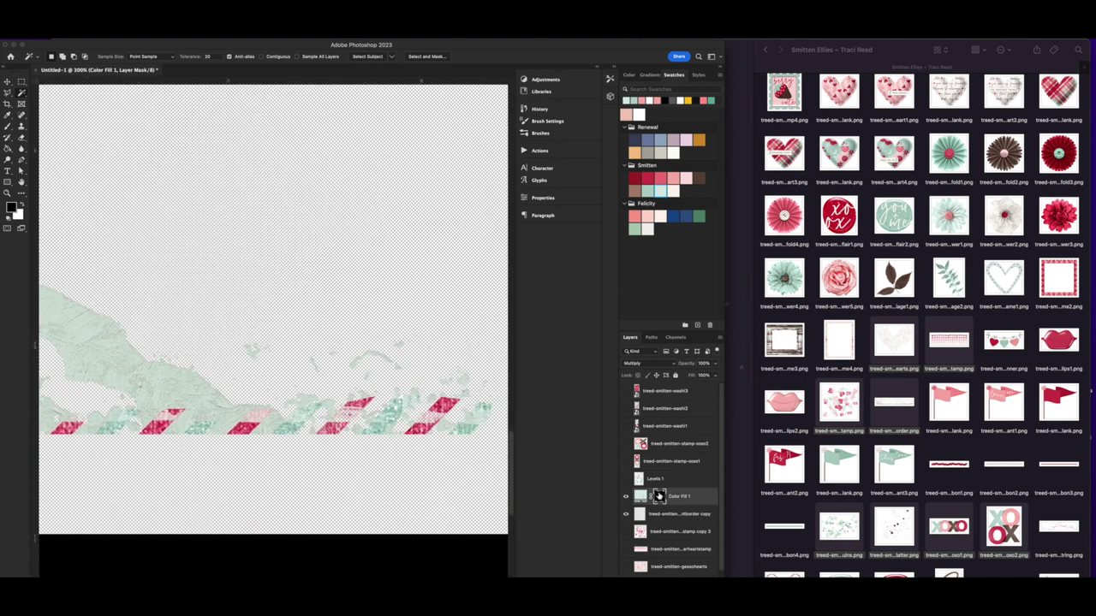
pyautogui.click(617, 514)
pyautogui.click(473, 417)
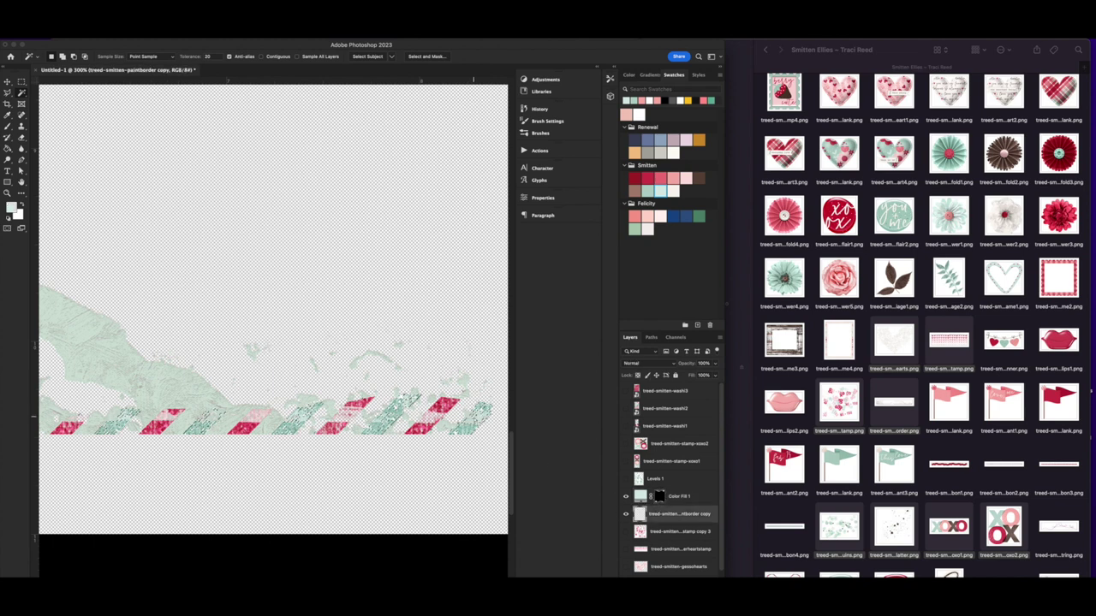
pyautogui.click(474, 420)
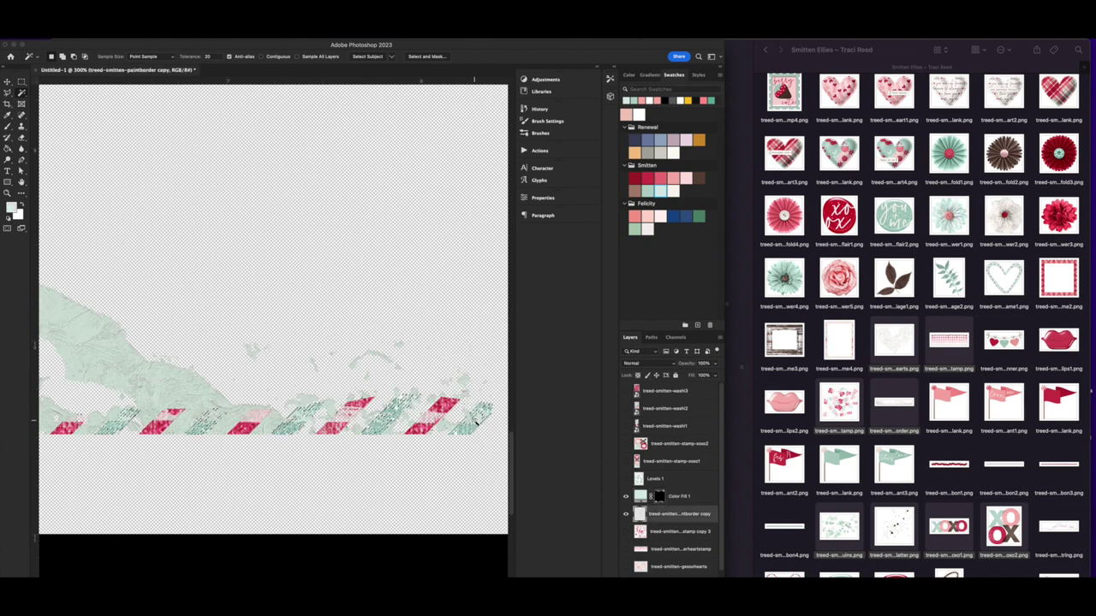
pyautogui.click(658, 496)
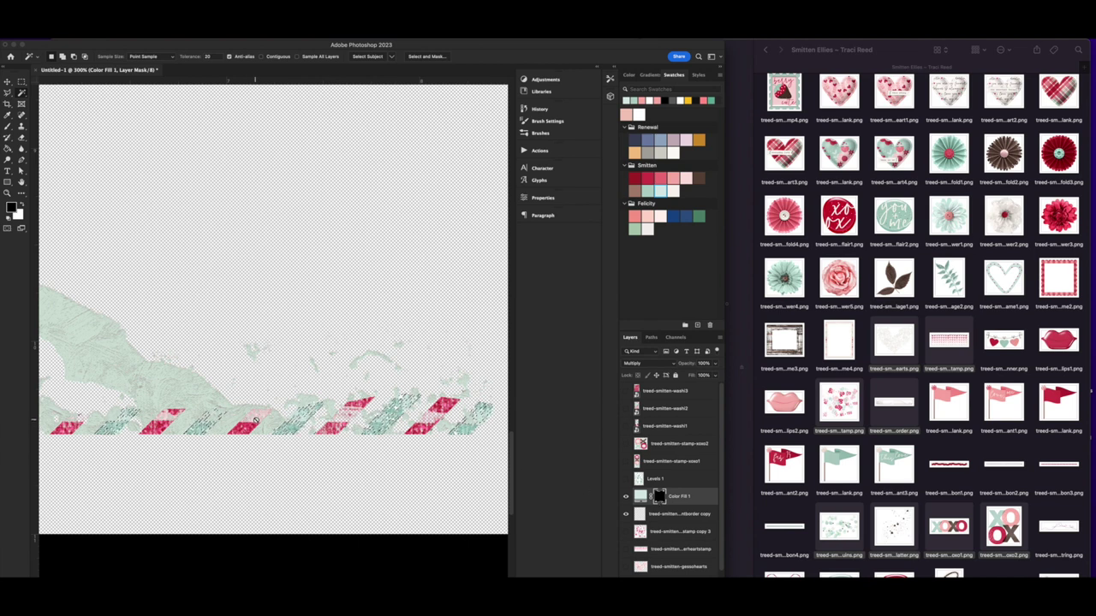
# Examine the tinted lower border up close and hide the mint fill layer to compare it with the original paint
pyautogui.press('super+0')
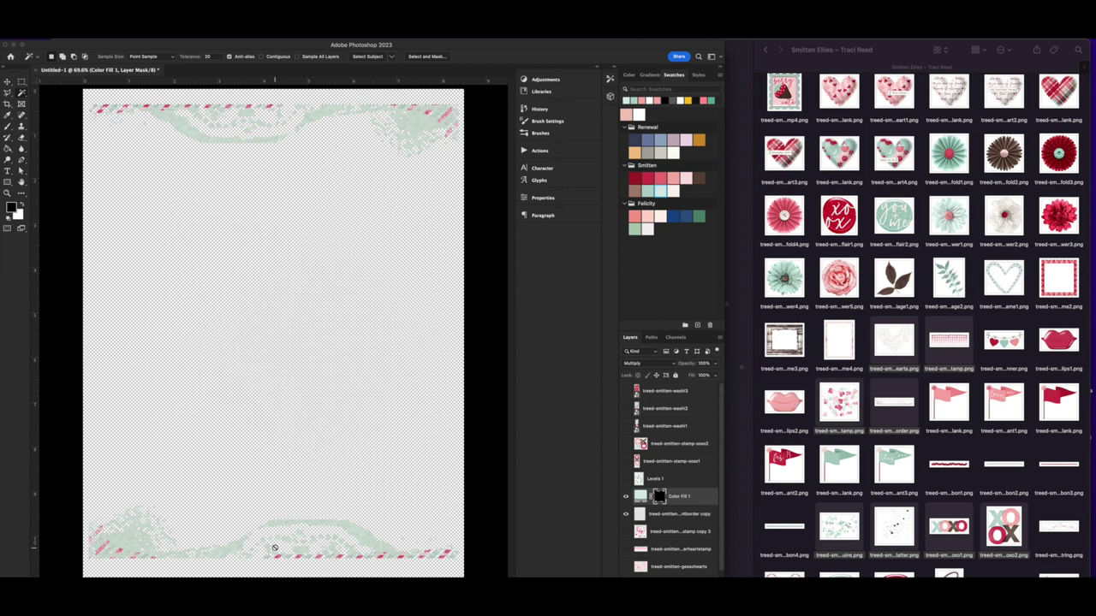
pyautogui.press('super+plus')
pyautogui.press('super+plus')
pyautogui.hscroll(-10, 268, 544)
pyautogui.hscroll(5, 268, 544)
pyautogui.scroll(-5, 268, 544)
pyautogui.press('super+minus')
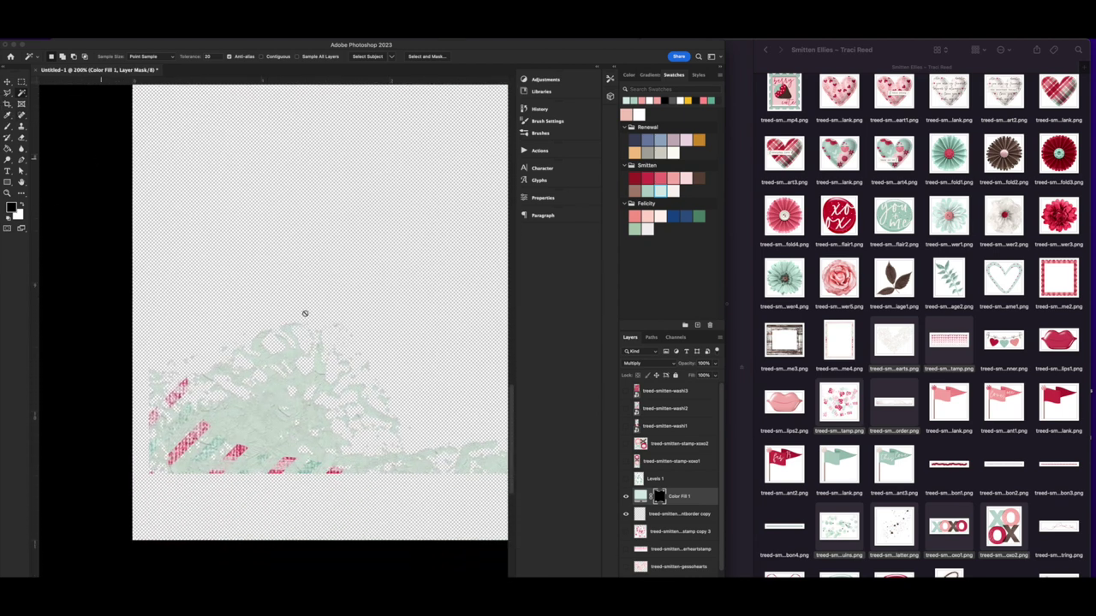
pyautogui.click(626, 497)
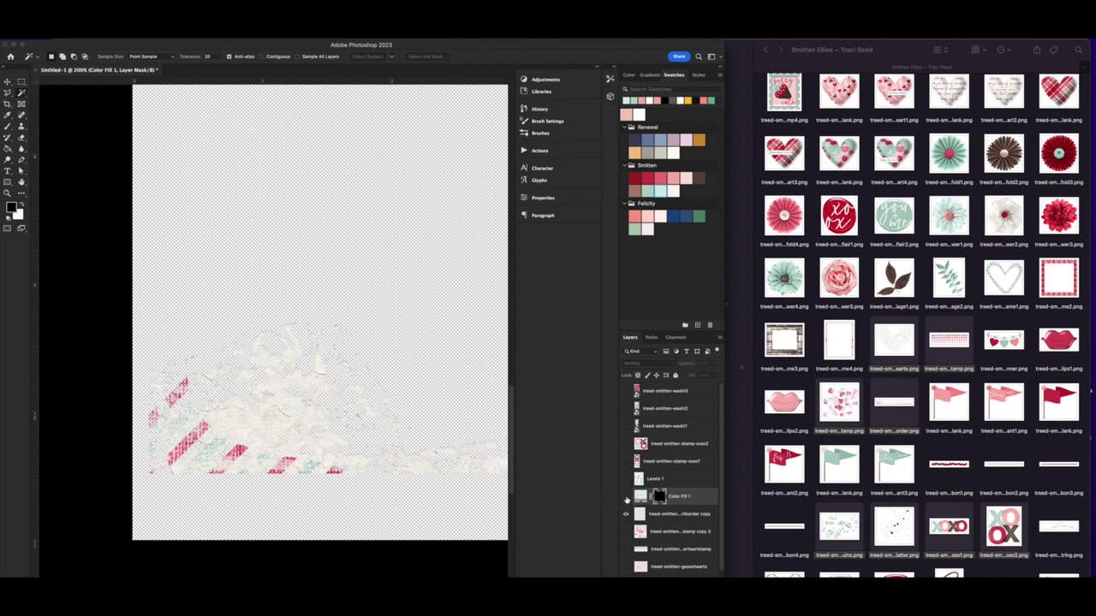
# Show the mint fill layer again and try the Smitten palette's pink swatches as its color
pyautogui.click(626, 497)
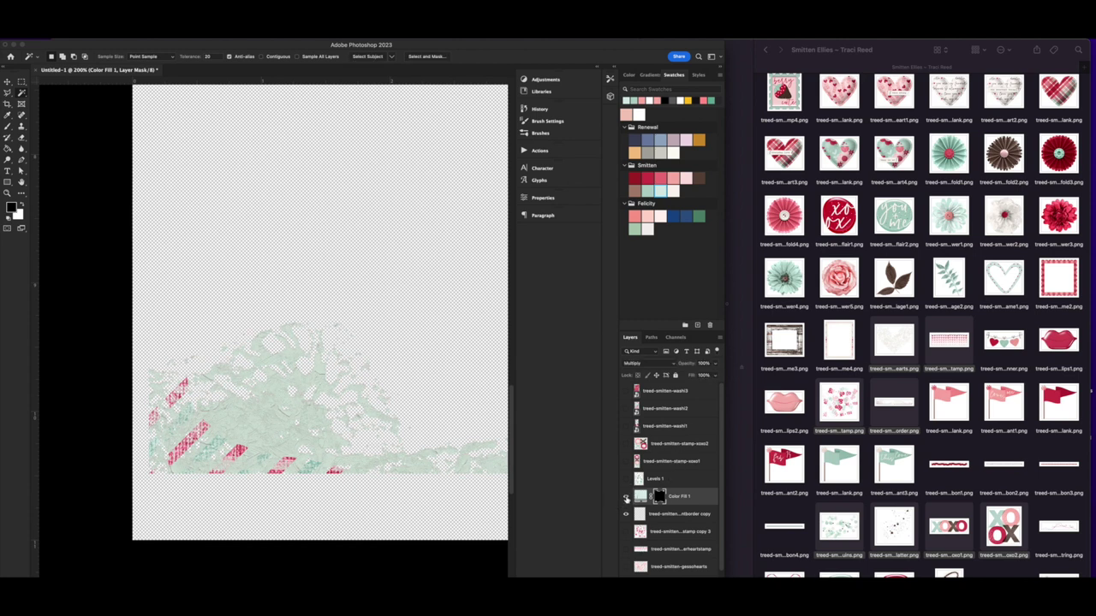
pyautogui.click(685, 179)
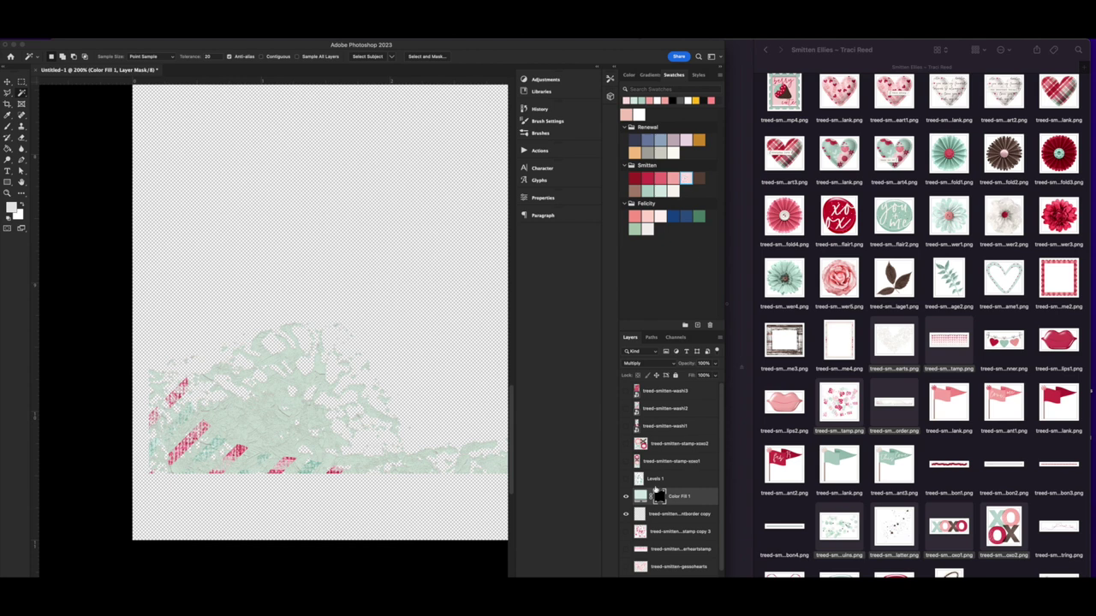
pyautogui.hotkey('alt', 'BackSpace')
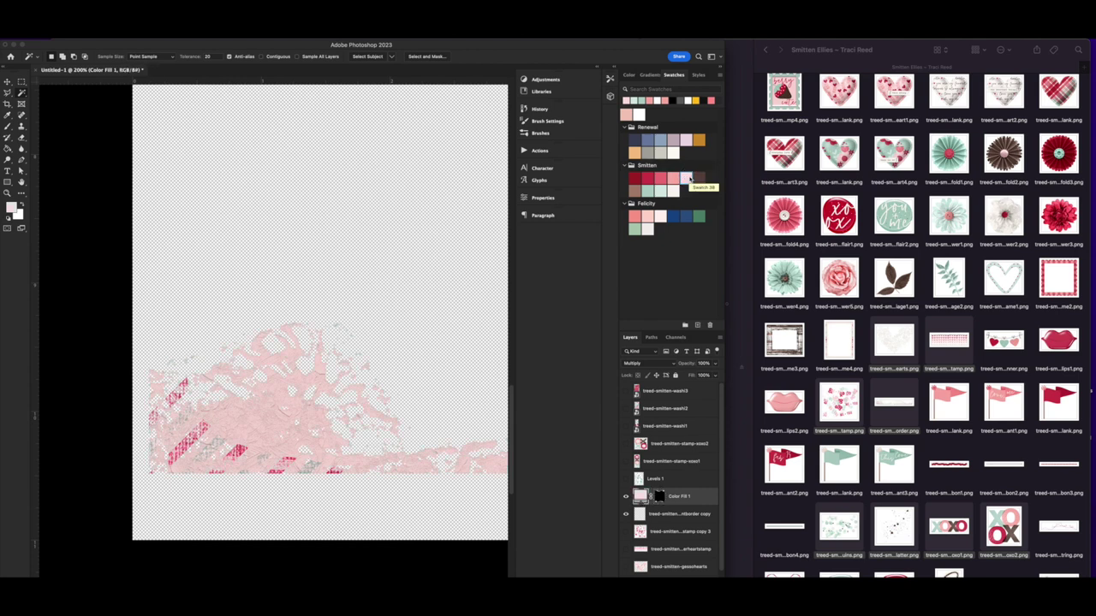
pyautogui.click(674, 178)
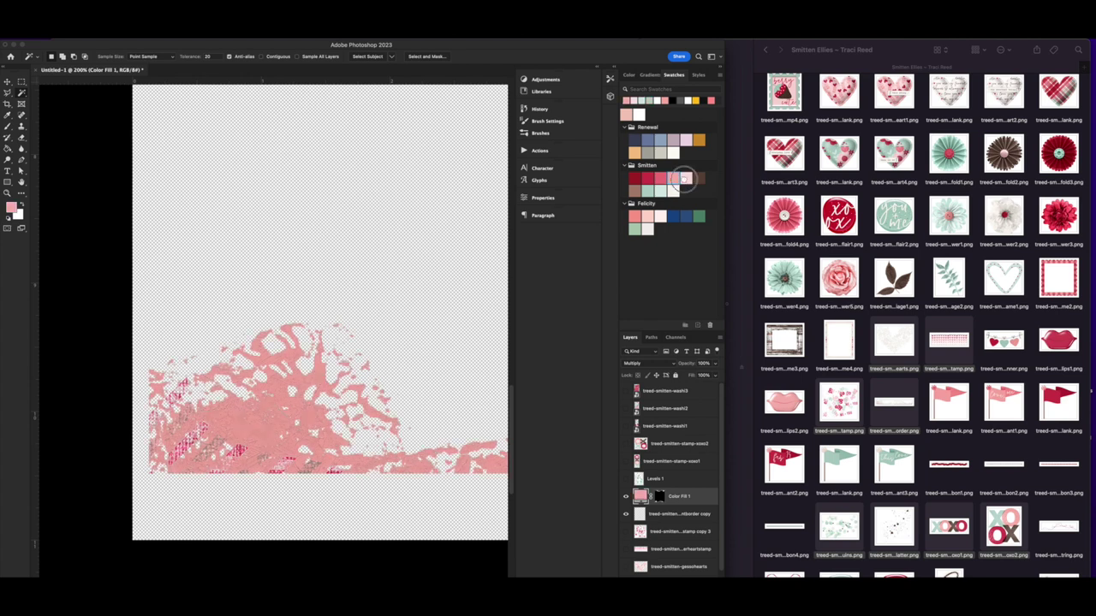
pyautogui.click(684, 179)
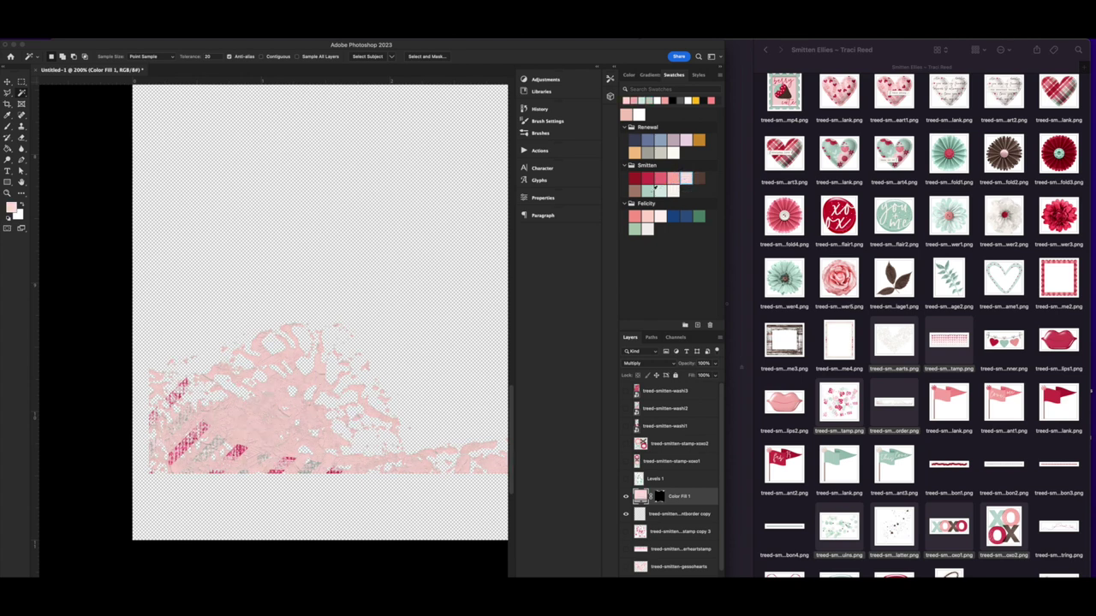
# Recolor the fill layer with the light mint Smitten swatch and merge it with the painted border copy layer
pyautogui.click(654, 188)
pyautogui.click(664, 189)
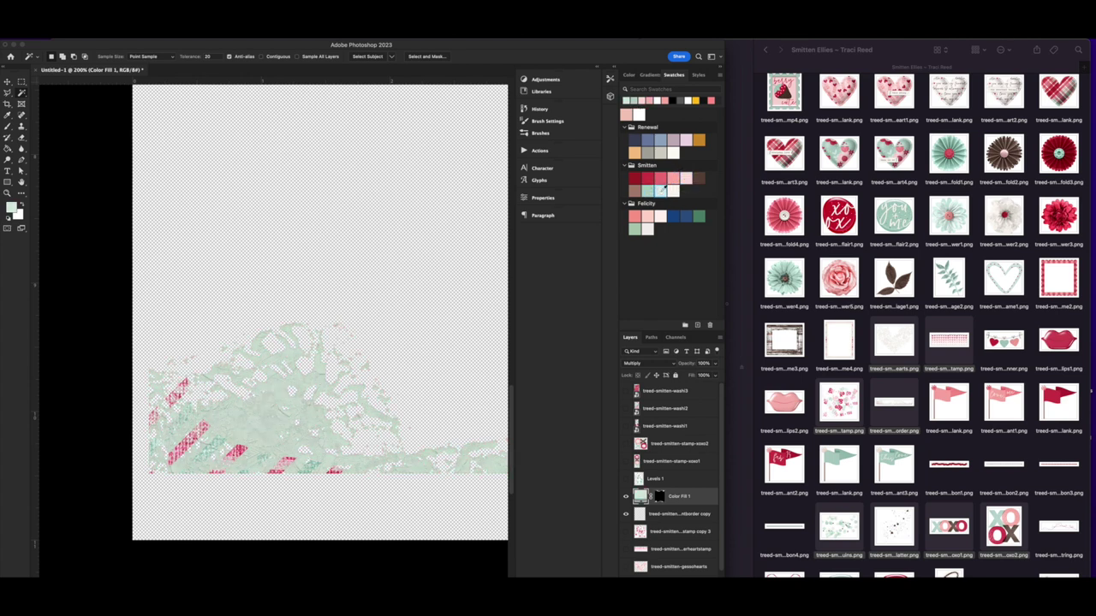
pyautogui.press('super+0')
pyautogui.click(7, 84)
pyautogui.keyDown('super'); pyautogui.click(673, 515); pyautogui.keyUp('super')
pyautogui.press('super+e')
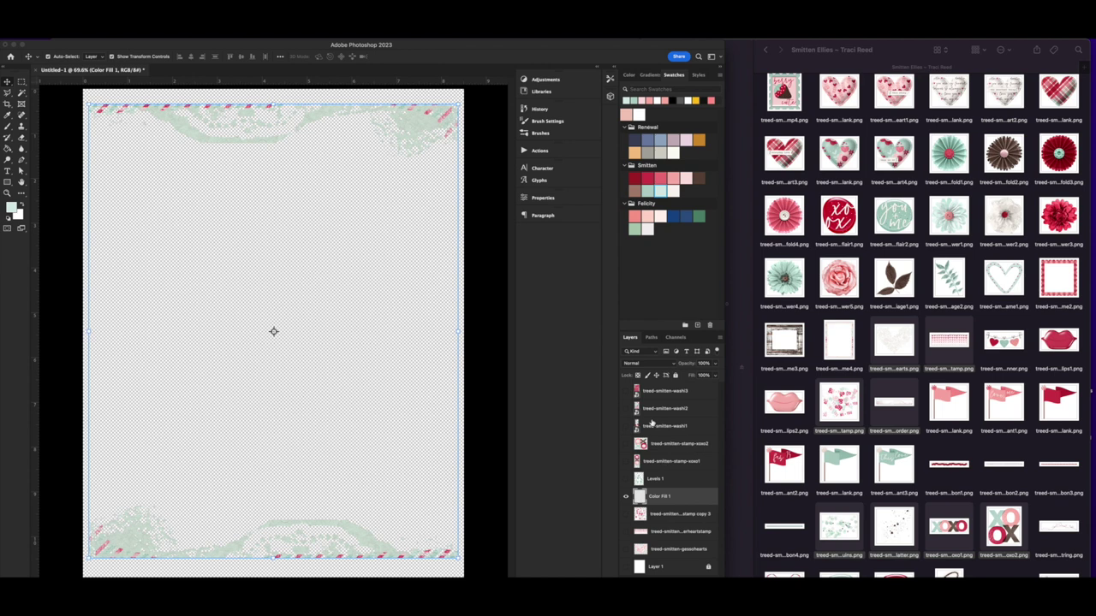
# Show the hidden washi, XOXO and sequin layers and move the stacked XOXO stamp down off the upper painted border
pyautogui.click(625, 392)
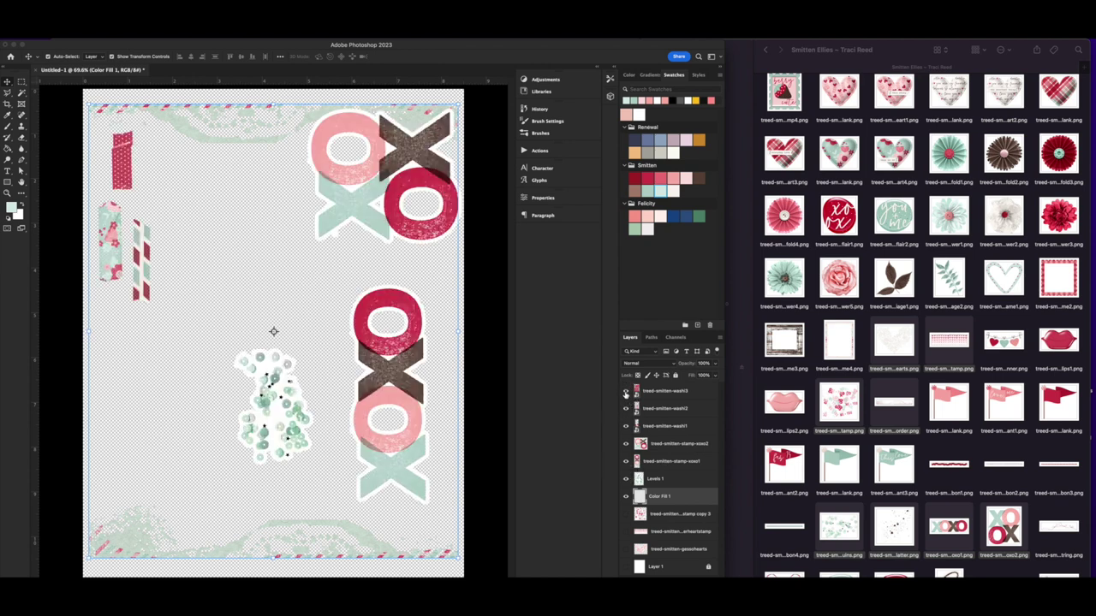
pyautogui.moveTo(370, 232); pyautogui.dragTo(371, 257)
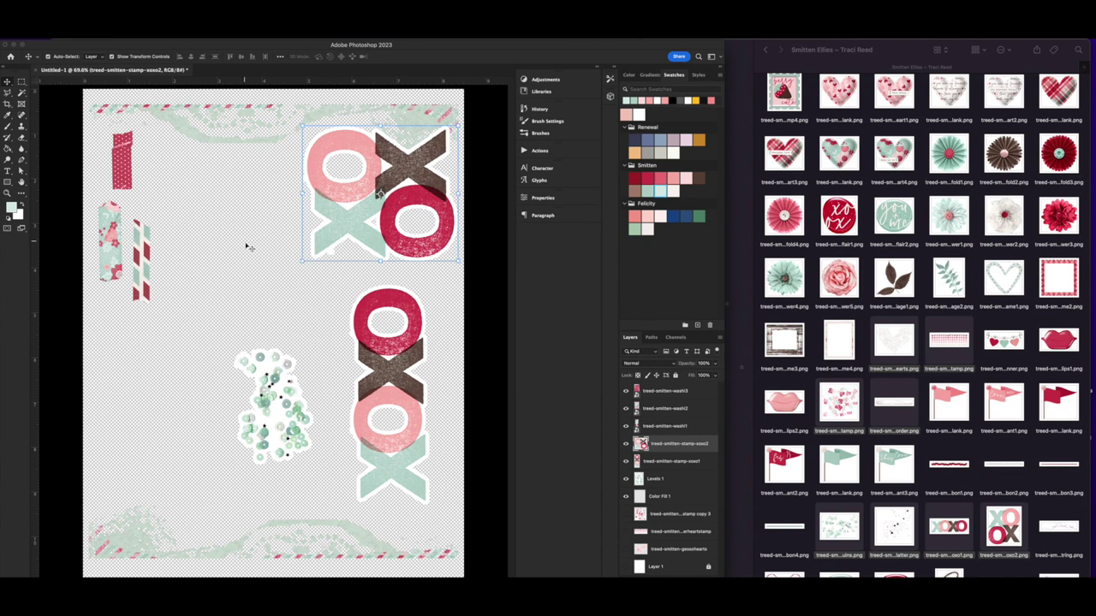
pyautogui.press('l')
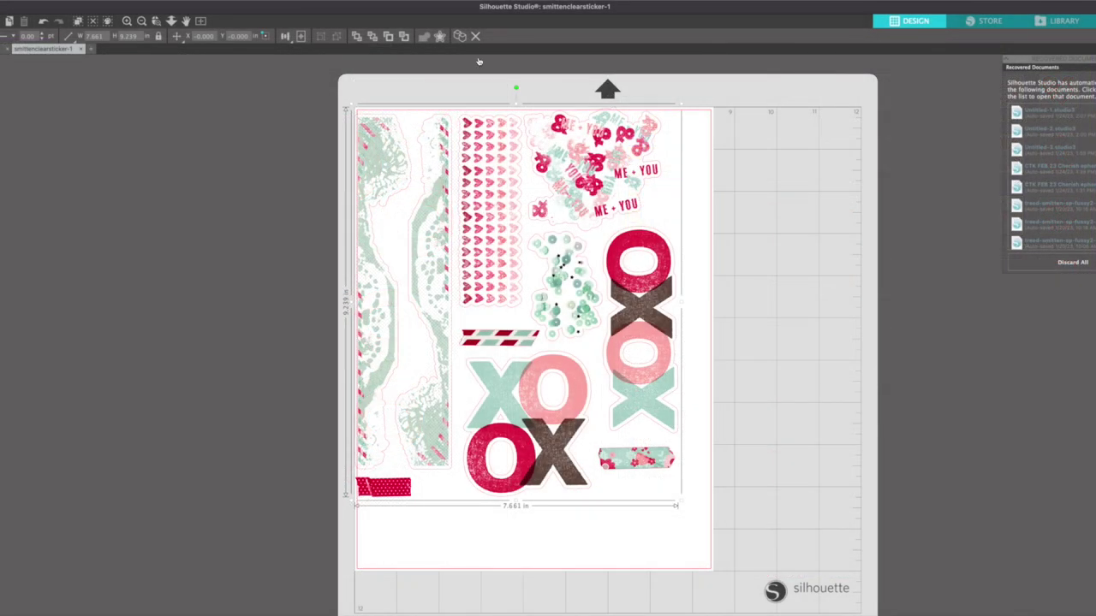
# In Silhouette Studio, center the sticker artwork on the page and turn on registration marks with minimum thickness and inset
pyautogui.click(300, 36)
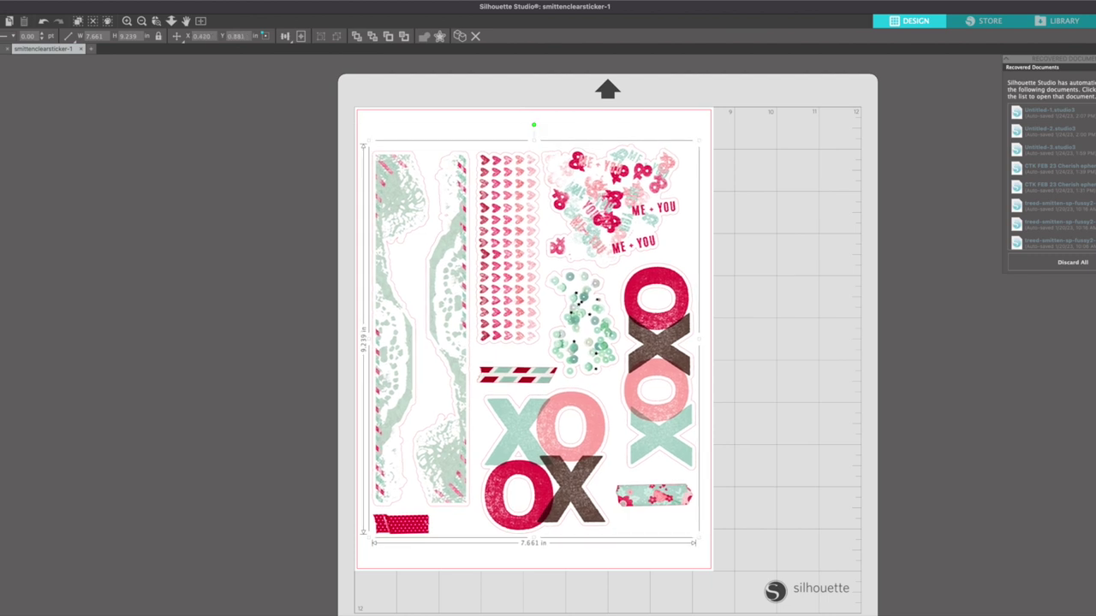
pyautogui.click(1094, 64)
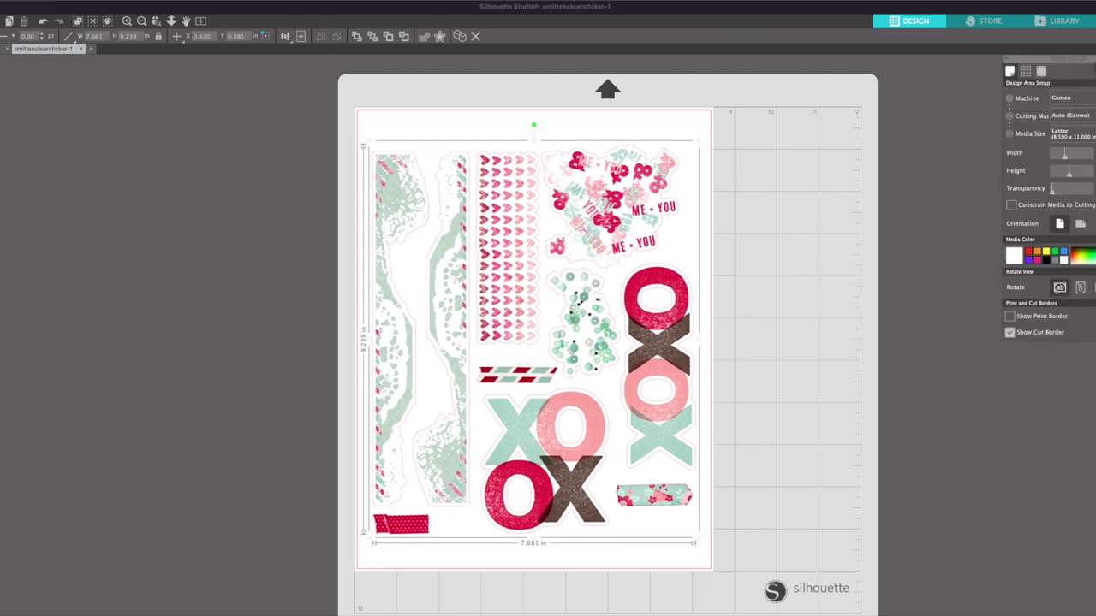
pyautogui.click(1041, 72)
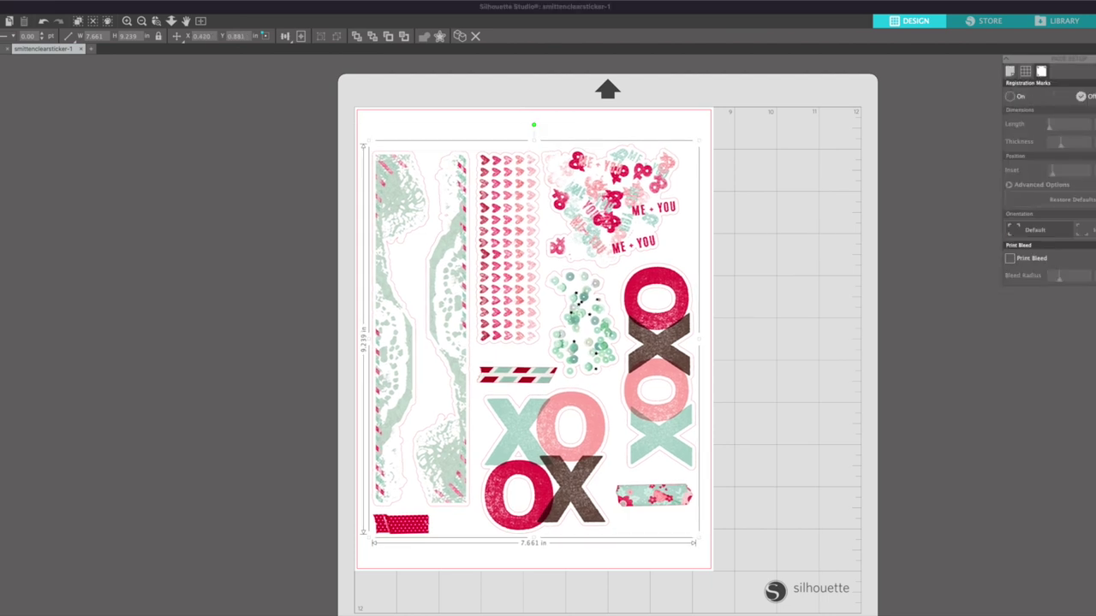
pyautogui.click(1011, 97)
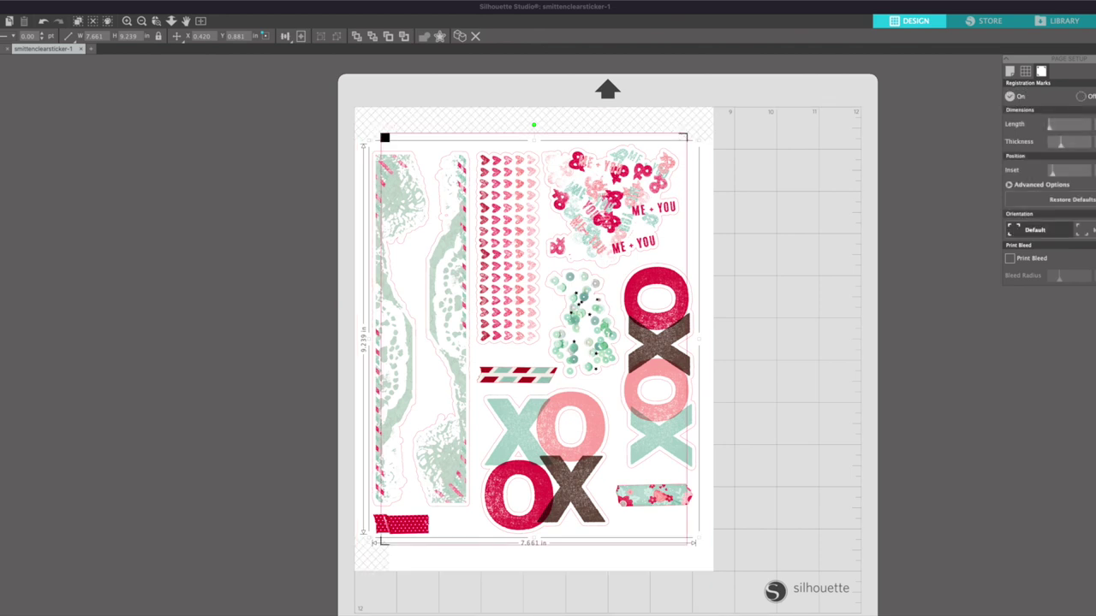
pyautogui.moveTo(1052, 172); pyautogui.dragTo(1050, 172)
pyautogui.click(862, 172)
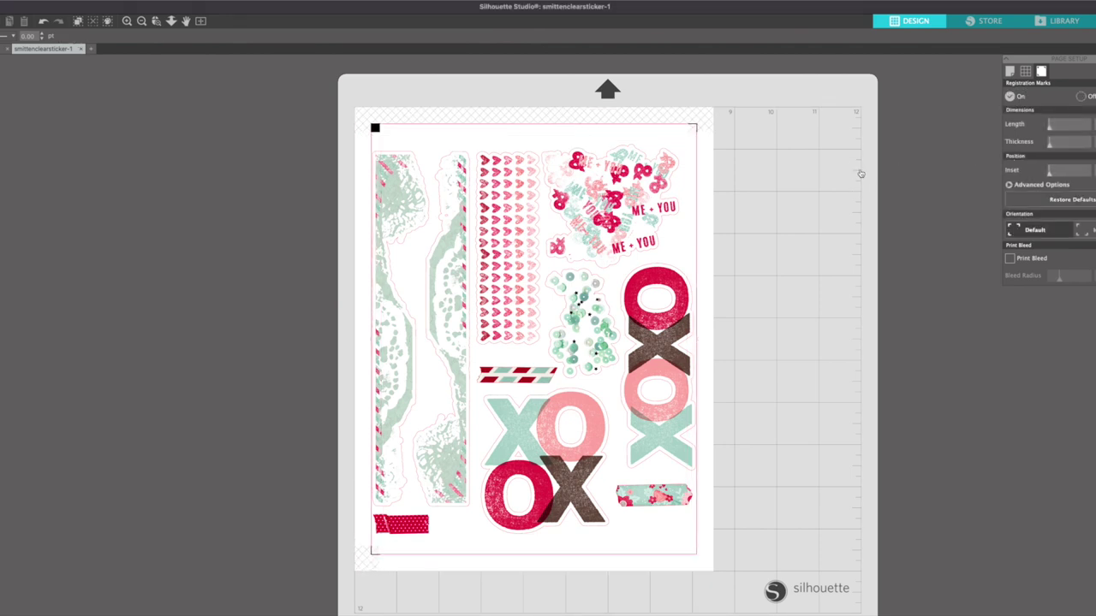
# Ungroup the sticker artwork on the first sheet into separate pieces
pyautogui.click(676, 365)
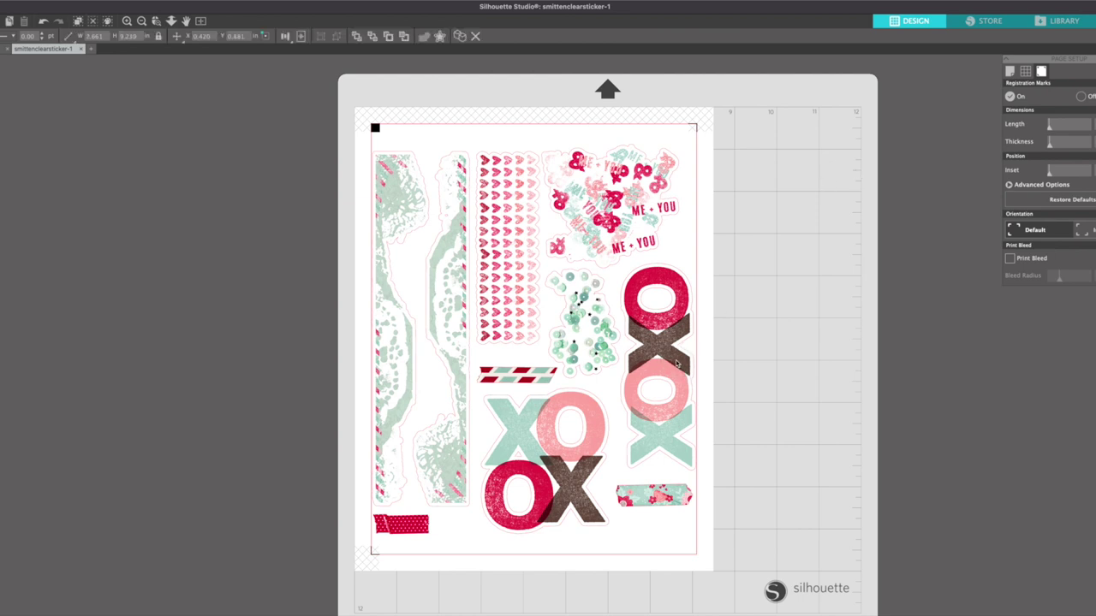
pyautogui.rightClick(676, 365)
pyautogui.click(729, 558)
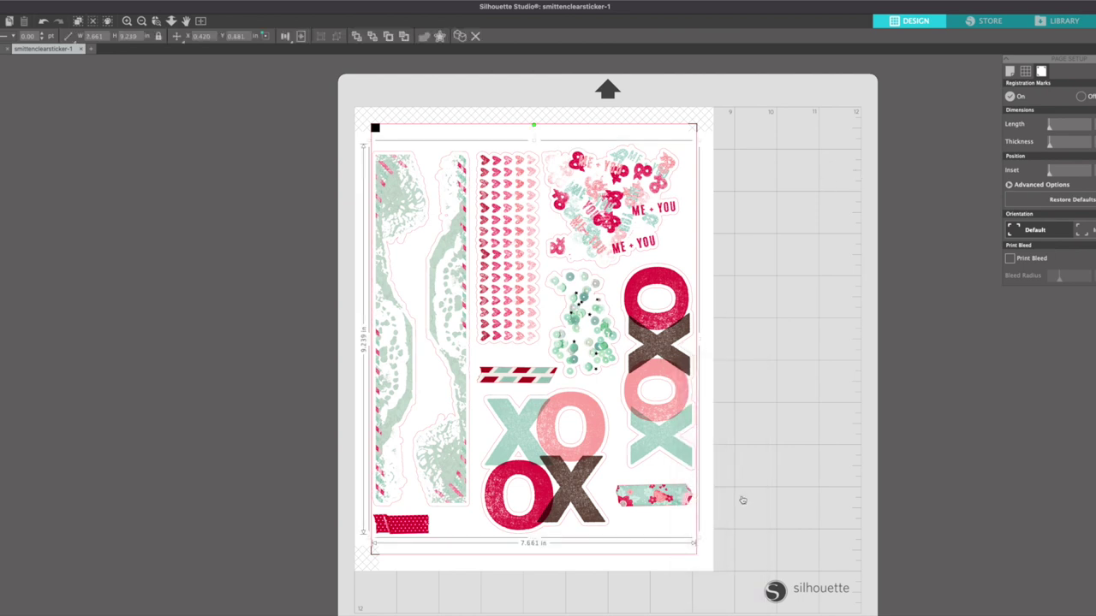
pyautogui.click(771, 494)
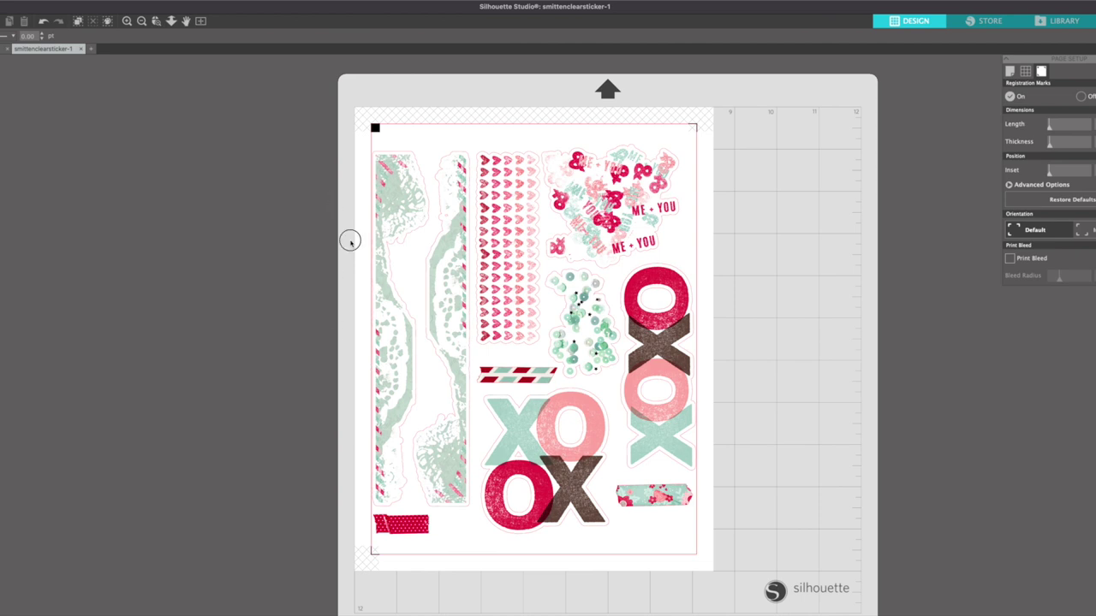
# Nudge the leftmost painted border slightly right, further inside the cut border
pyautogui.click(391, 413)
pyautogui.press('Right')
pyautogui.press('Right')
pyautogui.press('Right')
pyautogui.press('Right')
pyautogui.press('Right')
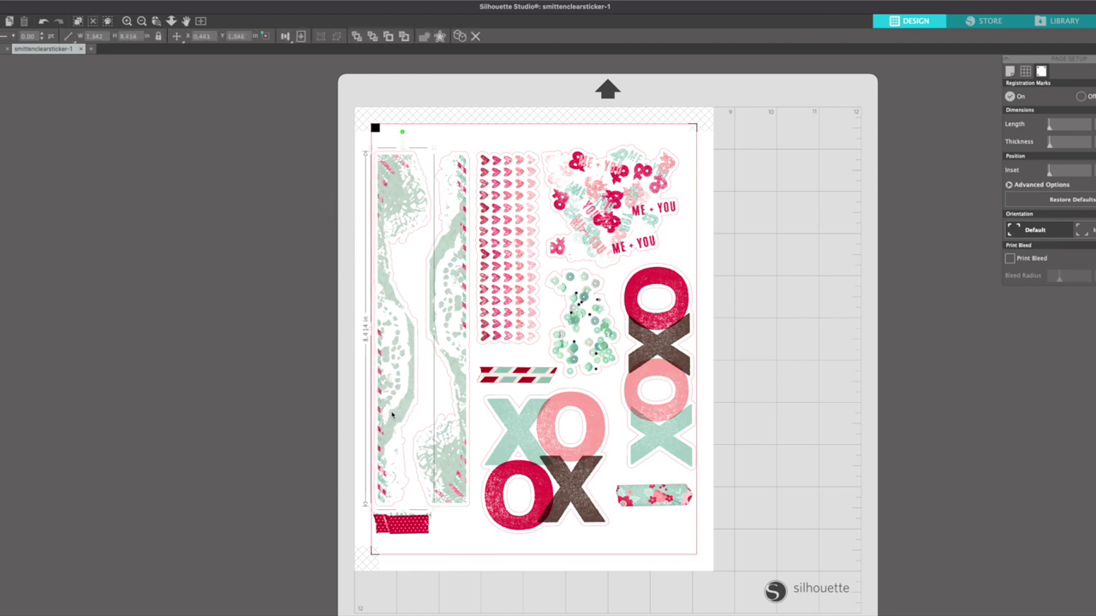
pyautogui.click(712, 400)
# Nudge the vertical XOXO sticker slightly left, away from the page's right cut border
pyautogui.click(657, 306)
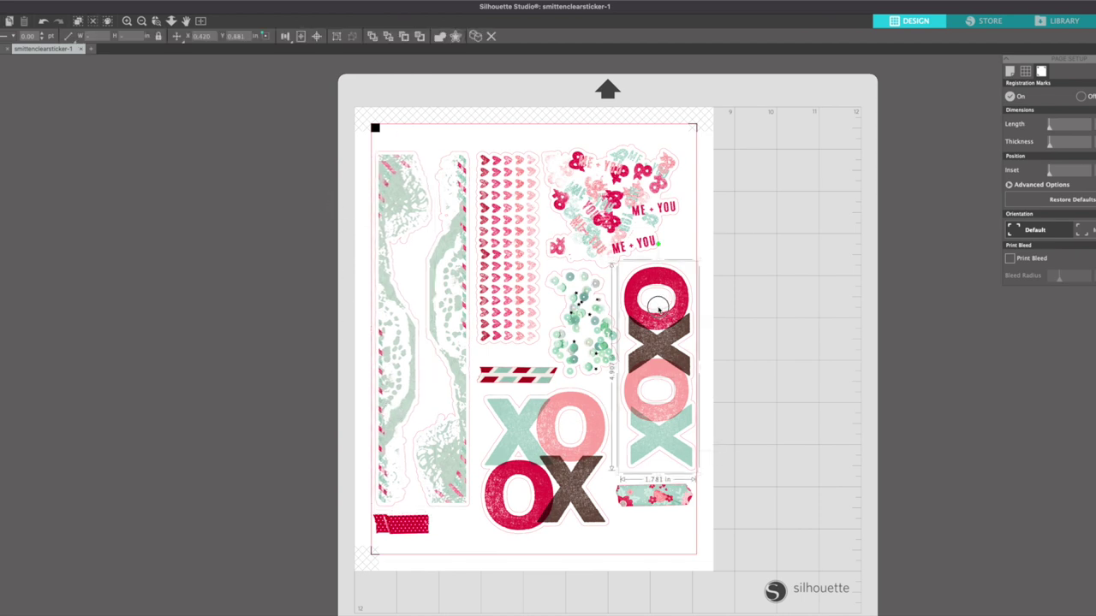
pyautogui.press('Left')
pyautogui.press('Left')
pyautogui.press('Left')
pyautogui.press('Left')
pyautogui.press('Left')
pyautogui.click(786, 346)
# Select the sequin cluster and the strip of small pink hearts together for copying to the second sheet
pyautogui.click(573, 349)
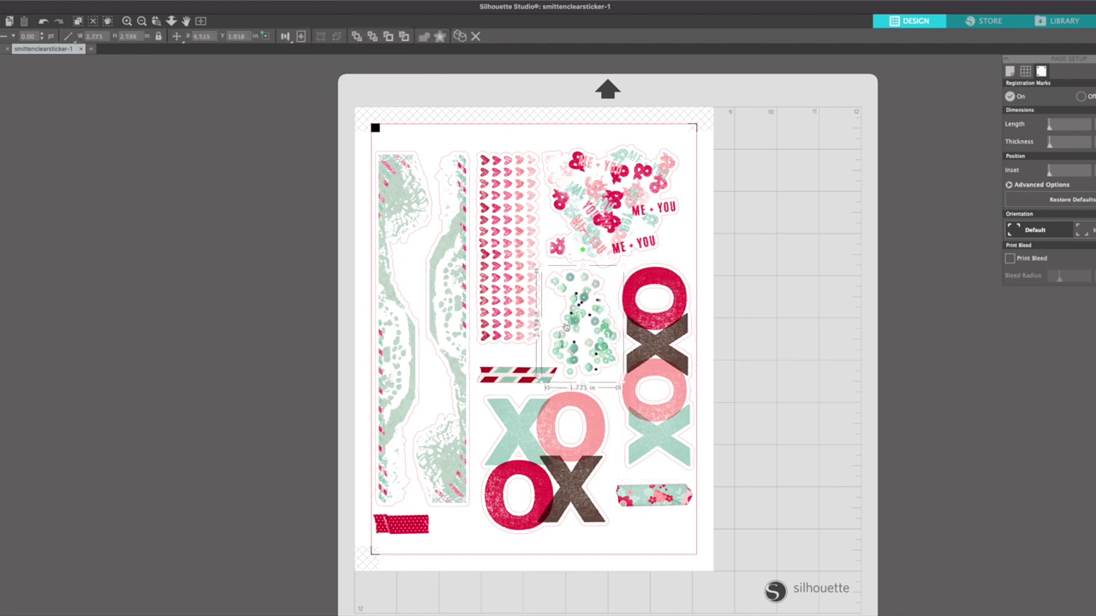
pyautogui.keyDown('shift'); pyautogui.click(501, 291); pyautogui.keyUp('shift')
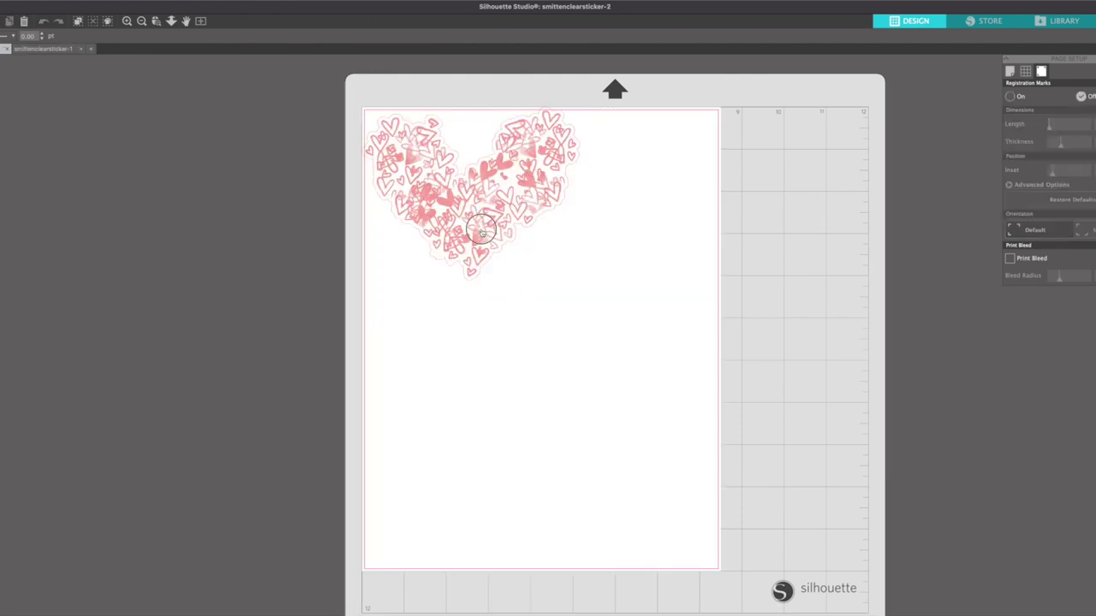
# In smittenclearsticker-2, turn on registration marks with minimum inset and position the heart-shaped stamp inside the cut border's upper left corner
pyautogui.click(482, 231)
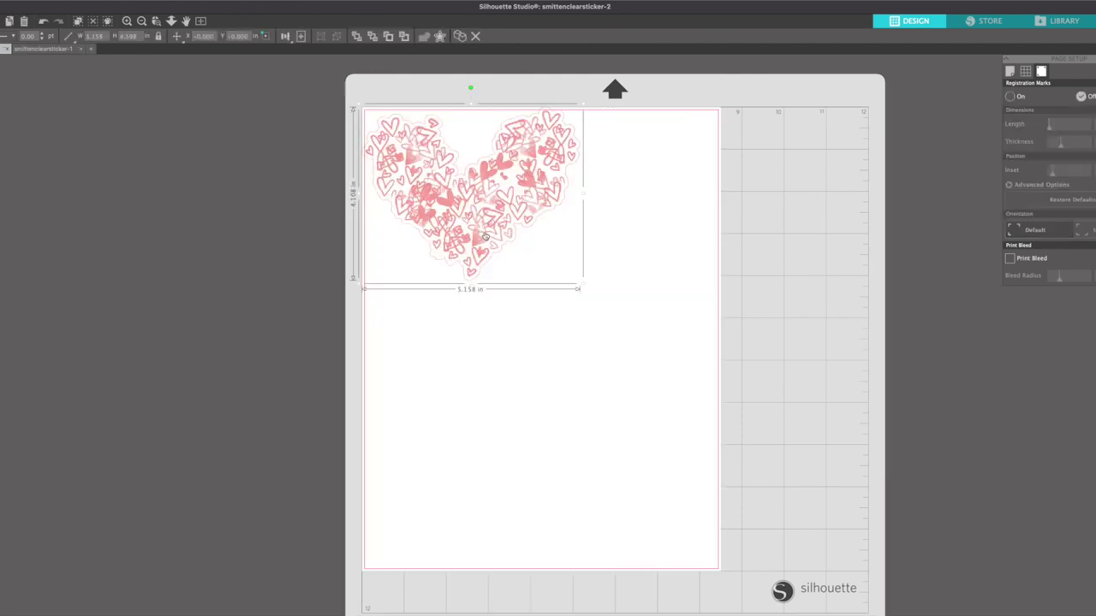
pyautogui.moveTo(491, 231); pyautogui.dragTo(501, 243)
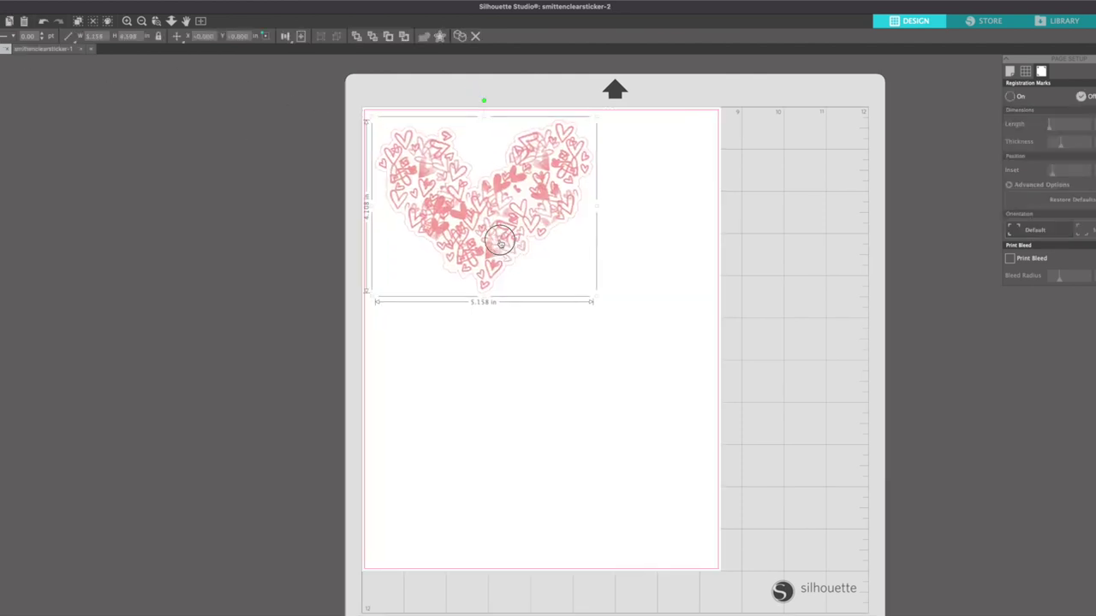
pyautogui.click(1018, 96)
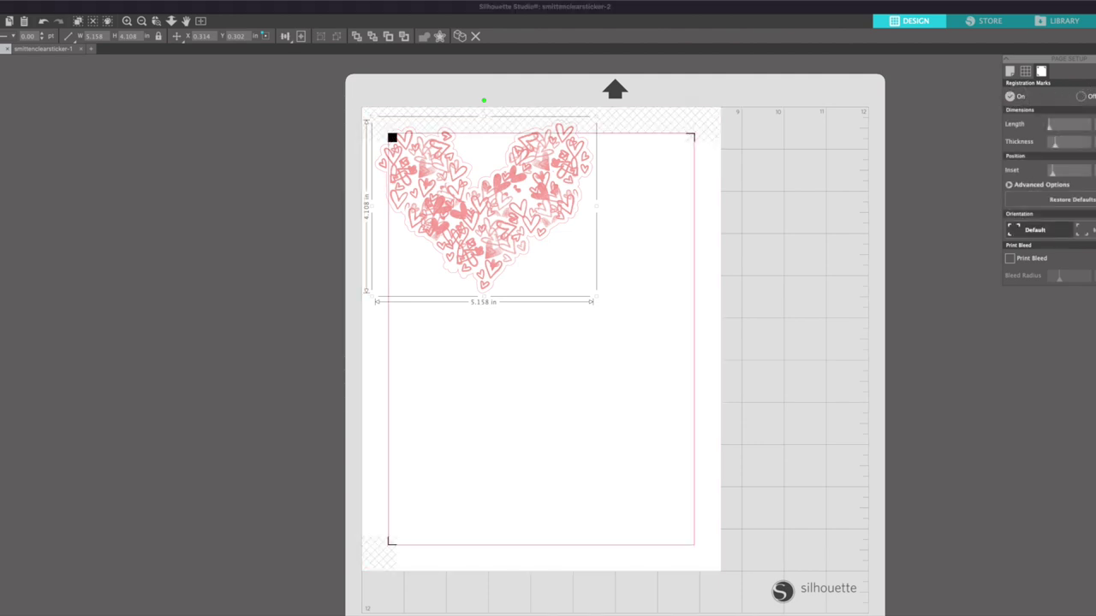
pyautogui.moveTo(1052, 170); pyautogui.dragTo(1049, 170)
pyautogui.moveTo(566, 199)
pyautogui.mouseDown()
pyautogui.moveTo(571, 210)
pyautogui.moveTo(551, 189)
pyautogui.mouseUp()
# Paste the heart strip and sequin cluster, placing them side by side below the heart-shaped stamp
pyautogui.press('super+v')
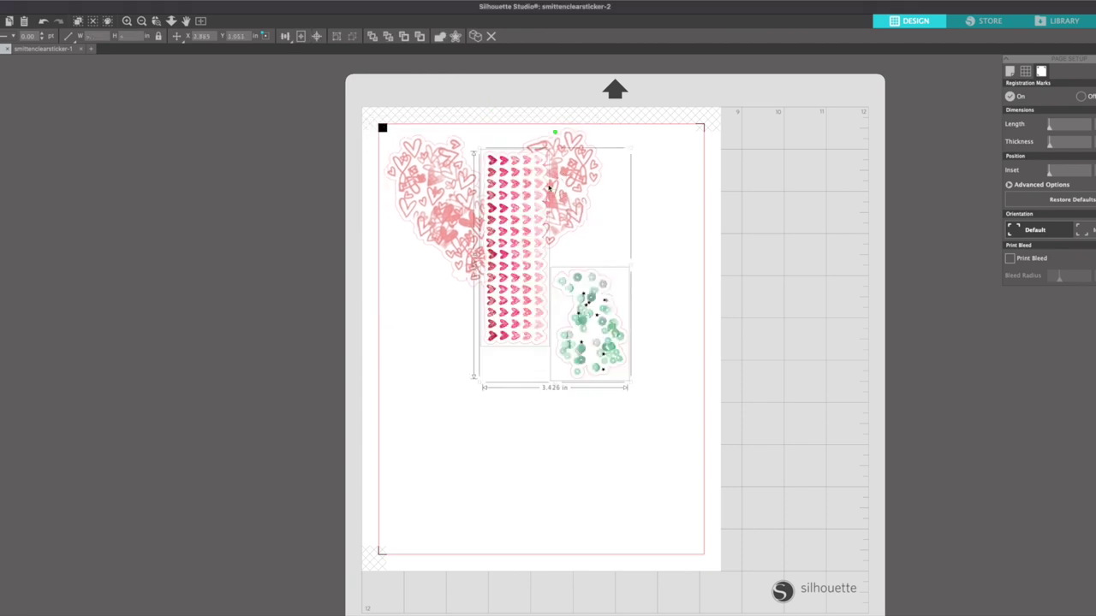
pyautogui.moveTo(532, 296); pyautogui.dragTo(419, 375)
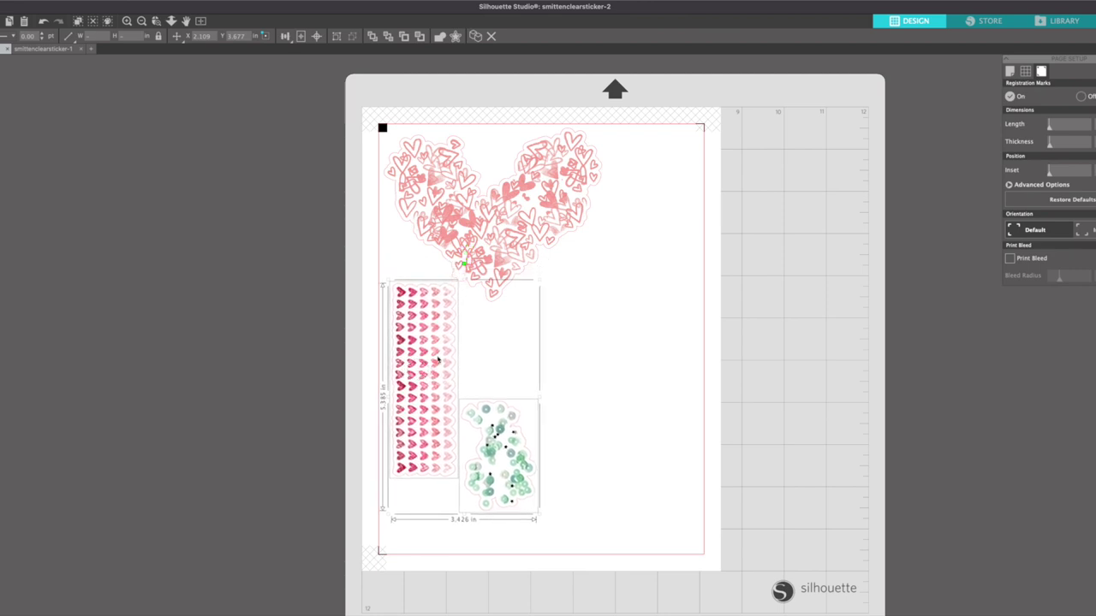
pyautogui.click(530, 316)
pyautogui.moveTo(507, 403); pyautogui.dragTo(502, 334)
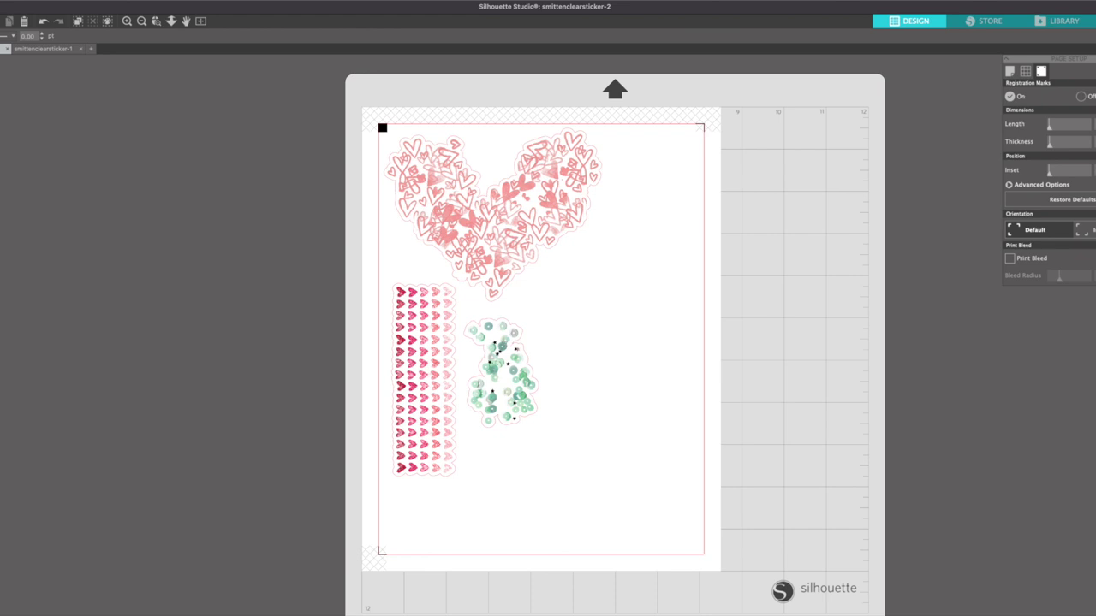
# Switch to Finder and open the Individual Files folder of the Smitten kit
pyautogui.press('super+Tab')
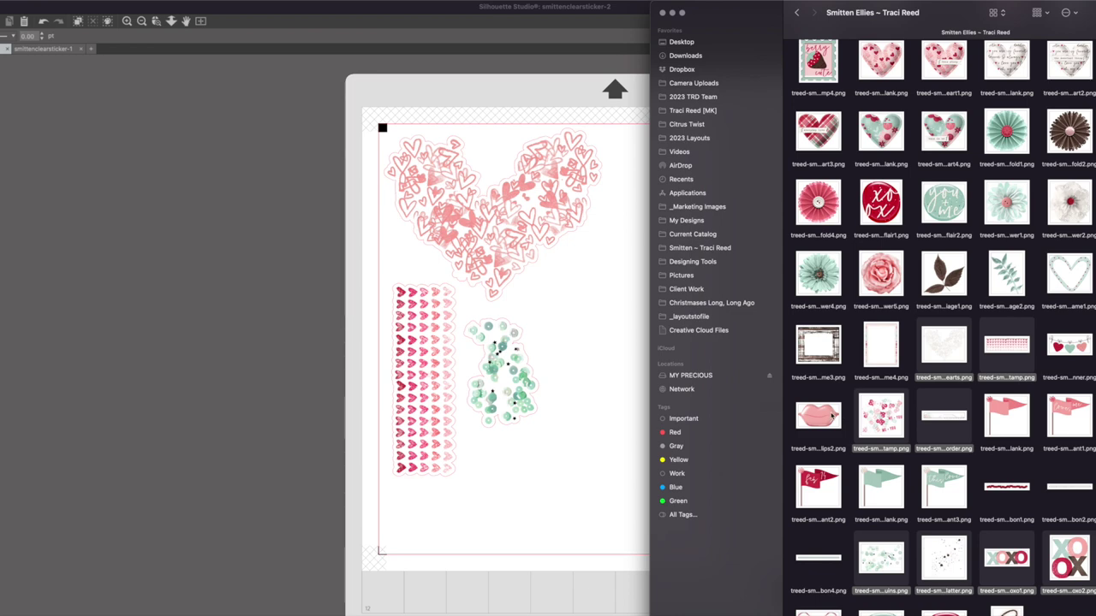
pyautogui.click(797, 14)
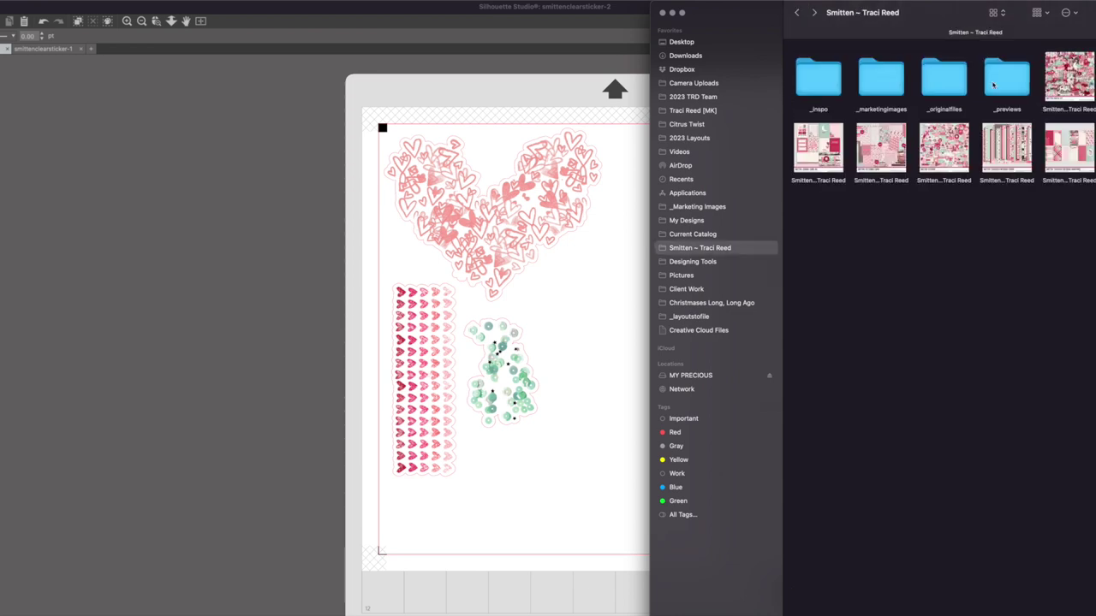
pyautogui.doubleClick(959, 97)
pyautogui.doubleClick(1004, 85)
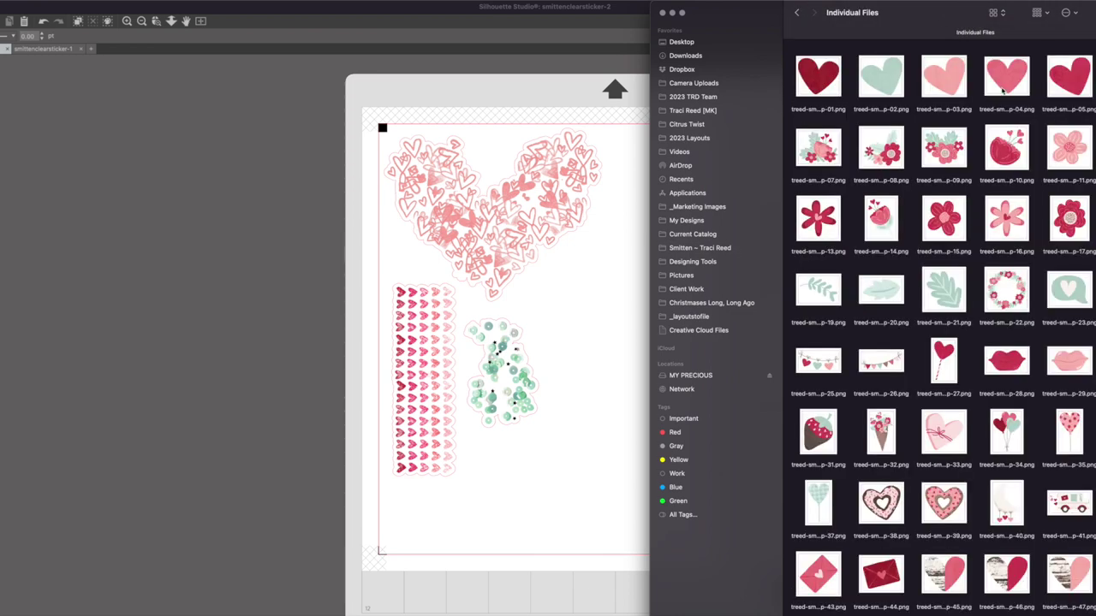
# Add the four half-woodgrain hearts in pink, crimson, light pink and mint to the second sticker sheet
pyautogui.scroll(-3, 1003, 91)
pyautogui.moveTo(962, 428); pyautogui.dragTo(993, 458)
pyautogui.scroll(-4, 981, 385)
pyautogui.moveTo(946, 283); pyautogui.dragTo(588, 465)
pyautogui.moveTo(1012, 287); pyautogui.dragTo(609, 395)
pyautogui.moveTo(1070, 285); pyautogui.dragTo(626, 255)
# Add the pennant bunting and heart banner to the sheet's lower edge and the floral wreath beside the page
pyautogui.scroll(7, 907, 342)
pyautogui.moveTo(881, 360); pyautogui.dragTo(499, 522)
pyautogui.moveTo(819, 361); pyautogui.dragTo(582, 544)
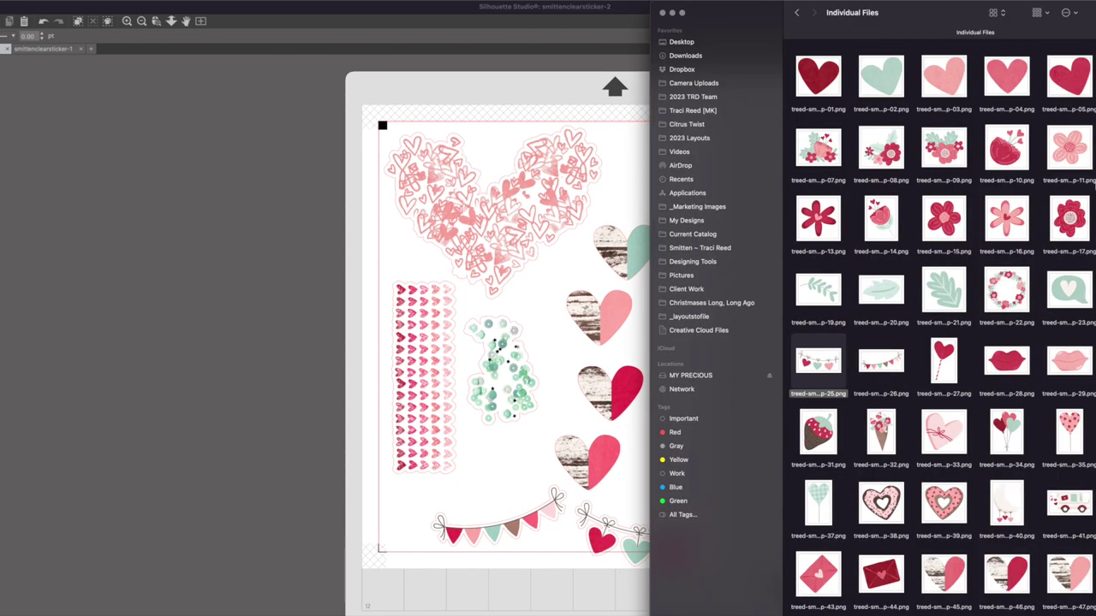
pyautogui.moveTo(1007, 291); pyautogui.dragTo(244, 218)
# Add the mint, crimson and pink framed labels to the workspace beside the page
pyautogui.scroll(-10, 1054, 308)
pyautogui.scroll(-10, 1053, 309)
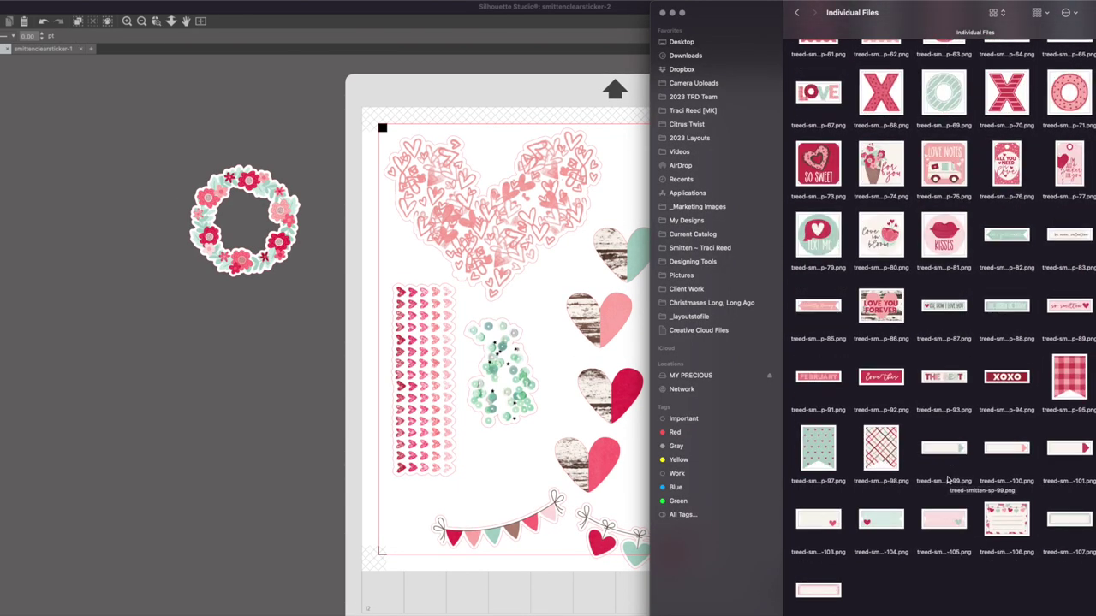
pyautogui.scroll(-1, 948, 480)
pyautogui.moveTo(1067, 502); pyautogui.dragTo(204, 368)
pyautogui.moveTo(1095, 503); pyautogui.dragTo(254, 430)
pyautogui.moveTo(818, 573); pyautogui.dragTo(261, 506)
pyautogui.click(521, 271)
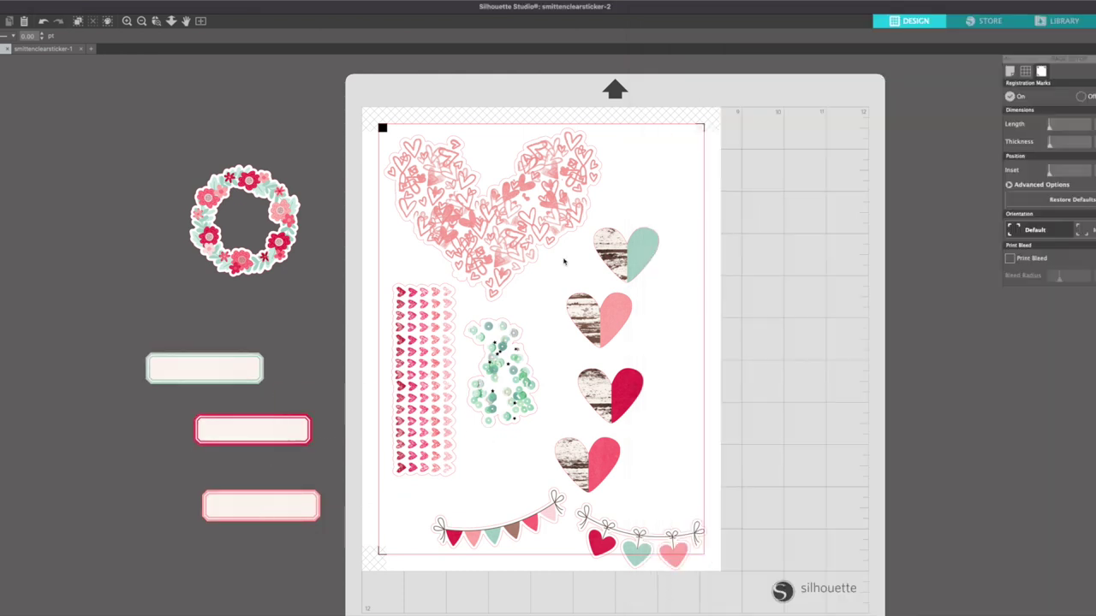
# Arrange the four half-woodgrain hearts in the page's upper right area, turning all but the mint one upside down to interlock
pyautogui.moveTo(630, 252); pyautogui.dragTo(638, 156)
pyautogui.moveTo(605, 315); pyautogui.dragTo(670, 229)
pyautogui.moveTo(665, 190); pyautogui.dragTo(664, 279)
pyautogui.moveTo(660, 234); pyautogui.dragTo(664, 197)
pyautogui.click(604, 400)
pyautogui.moveTo(611, 351); pyautogui.dragTo(612, 480)
pyautogui.moveTo(613, 397); pyautogui.dragTo(612, 237)
pyautogui.moveTo(590, 465); pyautogui.dragTo(667, 293)
pyautogui.moveTo(663, 249); pyautogui.dragTo(670, 276)
# Place the two banners diagonally below the woodgrain hearts, with the mint label and then the floral wreath beneath them
pyautogui.moveTo(637, 551); pyautogui.dragTo(598, 313)
pyautogui.moveTo(280, 213); pyautogui.dragTo(641, 463)
pyautogui.moveTo(502, 526); pyautogui.dragTo(627, 356)
pyautogui.moveTo(624, 301); pyautogui.dragTo(653, 311)
pyautogui.moveTo(590, 355); pyautogui.dragTo(545, 331)
pyautogui.moveTo(606, 294); pyautogui.dragTo(607, 288)
pyautogui.moveTo(225, 372); pyautogui.dragTo(656, 401)
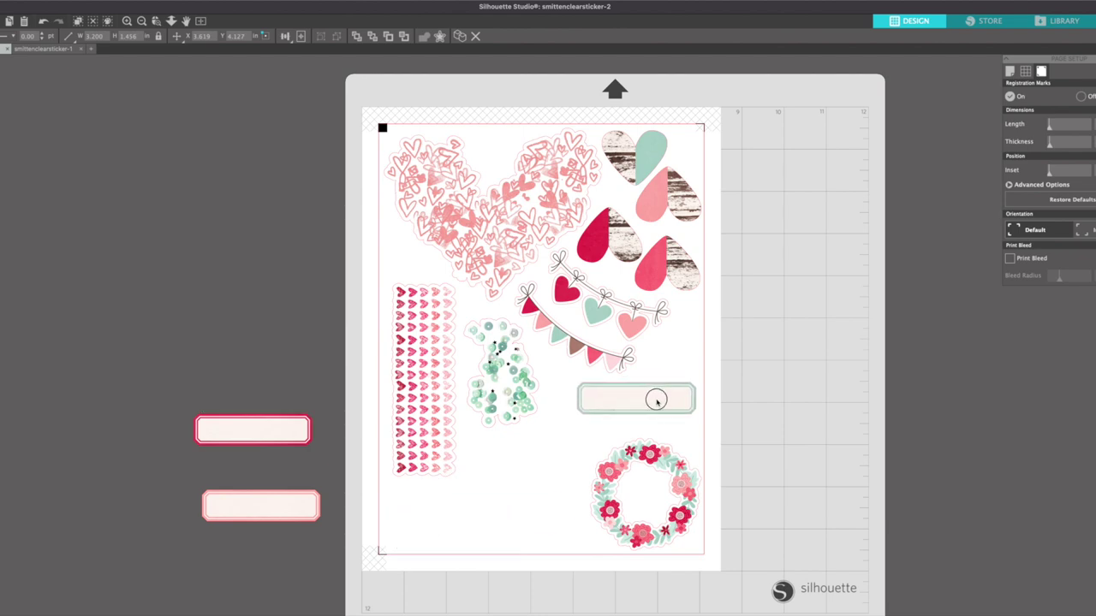
# Stack the mint, crimson and pink framed labels in the page's lower right corner, with the floral wreath beside them
pyautogui.moveTo(293, 432); pyautogui.dragTo(680, 438)
pyautogui.moveTo(276, 508); pyautogui.dragTo(655, 471)
pyautogui.moveTo(642, 533); pyautogui.dragTo(633, 393)
pyautogui.moveTo(639, 409); pyautogui.dragTo(644, 470)
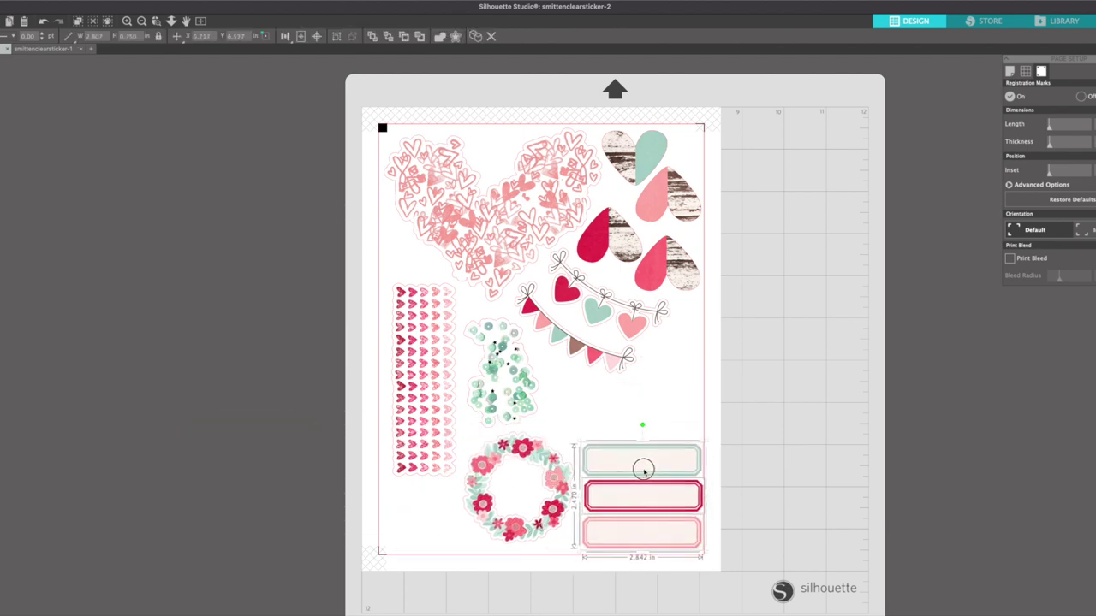
# Align the three stacked labels with one another
pyautogui.click(287, 36)
pyautogui.click(298, 53)
pyautogui.click(300, 83)
pyautogui.click(788, 343)
# Import the four round word stickers and place "love THIS" and "you + me" between the banners and the labels
pyautogui.press('super+Tab')
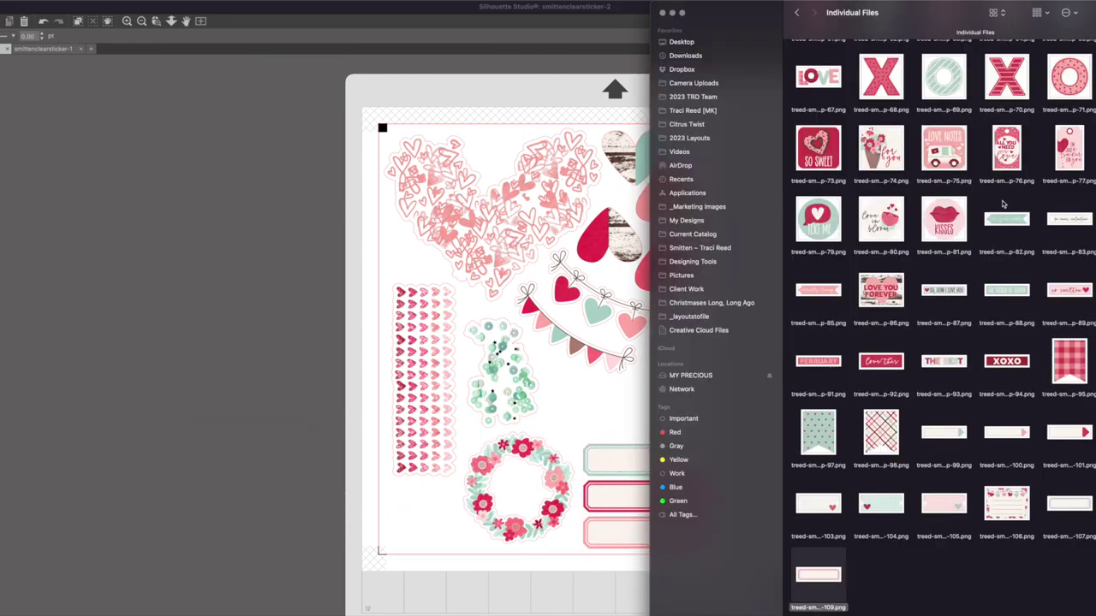
pyautogui.scroll(6, 1004, 204)
pyautogui.moveTo(1006, 246); pyautogui.dragTo(304, 352)
pyautogui.moveTo(1069, 247); pyautogui.dragTo(159, 351)
pyautogui.click(160, 352)
pyautogui.moveTo(333, 252); pyautogui.dragTo(677, 396)
pyautogui.moveTo(246, 283); pyautogui.dragTo(669, 449)
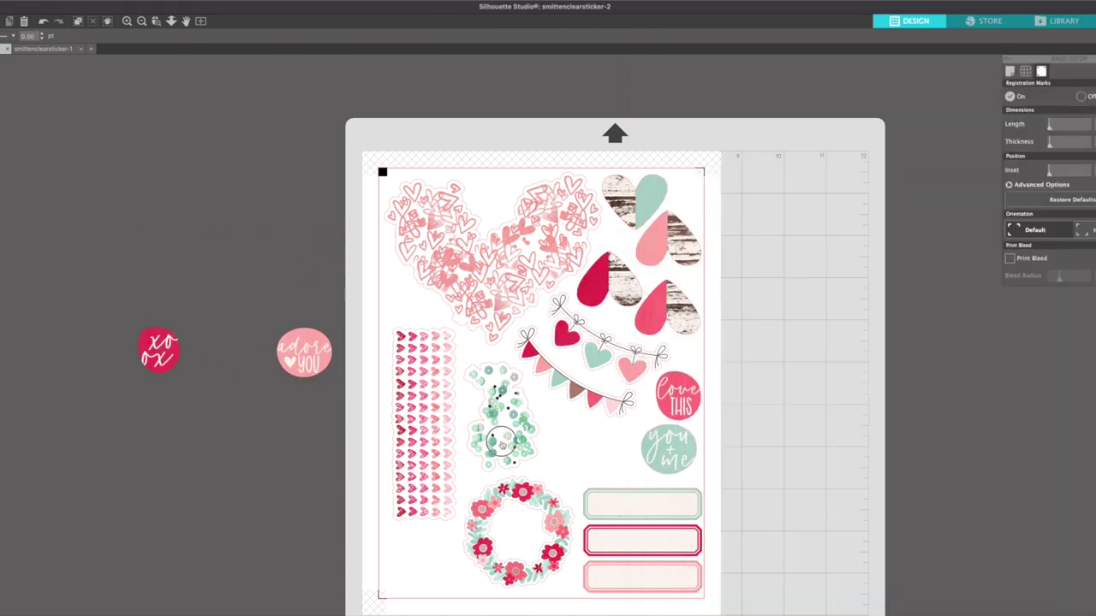
# Place the "adore YOU" and "xoxo" circles in the gap below the pennant banner, beside the "you + me" circle
pyautogui.moveTo(305, 356); pyautogui.dragTo(605, 455)
pyautogui.moveTo(147, 356); pyautogui.dragTo(384, 571)
pyautogui.moveTo(599, 453); pyautogui.dragTo(414, 590)
pyautogui.moveTo(399, 565); pyautogui.dragTo(608, 451)
pyautogui.moveTo(526, 428); pyautogui.dragTo(522, 419)
pyautogui.moveTo(421, 595); pyautogui.dragTo(606, 455)
pyautogui.press('super+Tab')
pyautogui.scroll(-4, 931, 217)
pyautogui.click(964, 435)
pyautogui.keyDown('shift'); pyautogui.click(1068, 433); pyautogui.keyUp('shift')
pyautogui.moveTo(950, 433); pyautogui.dragTo(425, 572)
pyautogui.click(274, 501)
pyautogui.press('Delete')
pyautogui.scroll(-2, 404, 558)
# Add the patterned LOVE word sideways in the lower left corner, with the sequins above it and the small-heart strip beside it
pyautogui.press('super+Tab')
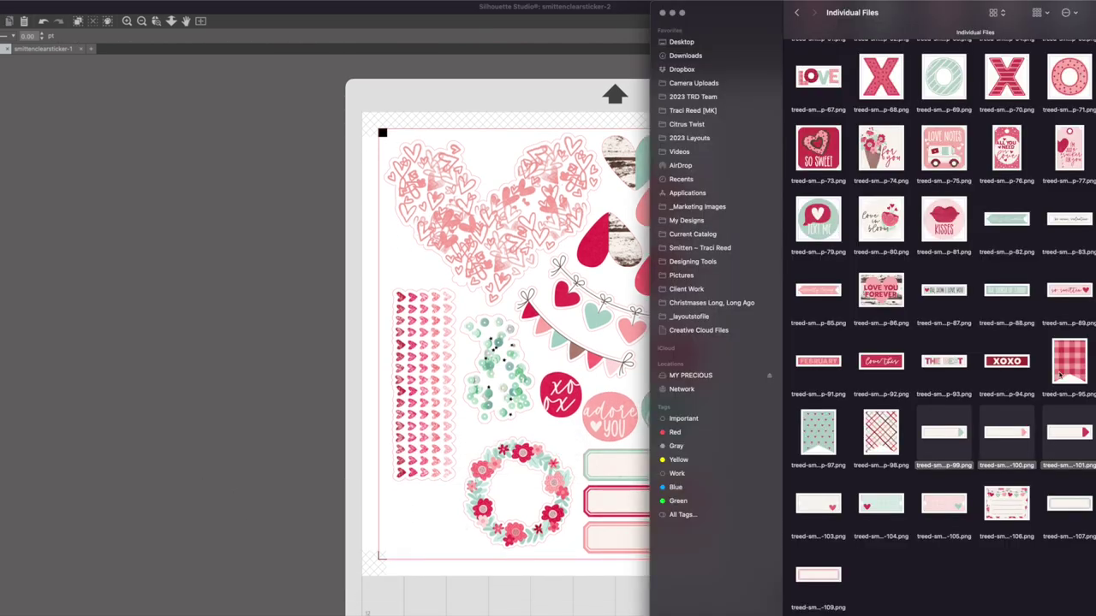
pyautogui.scroll(8, 1060, 374)
pyautogui.moveTo(819, 416); pyautogui.dragTo(262, 422)
pyautogui.click(347, 400)
pyautogui.scroll(2, 345, 402)
pyautogui.hscroll(1, 334, 385)
pyautogui.moveTo(322, 445); pyautogui.dragTo(391, 520)
pyautogui.moveTo(479, 433); pyautogui.dragTo(404, 384)
pyautogui.moveTo(411, 403); pyautogui.dragTo(482, 441)
pyautogui.click(483, 288)
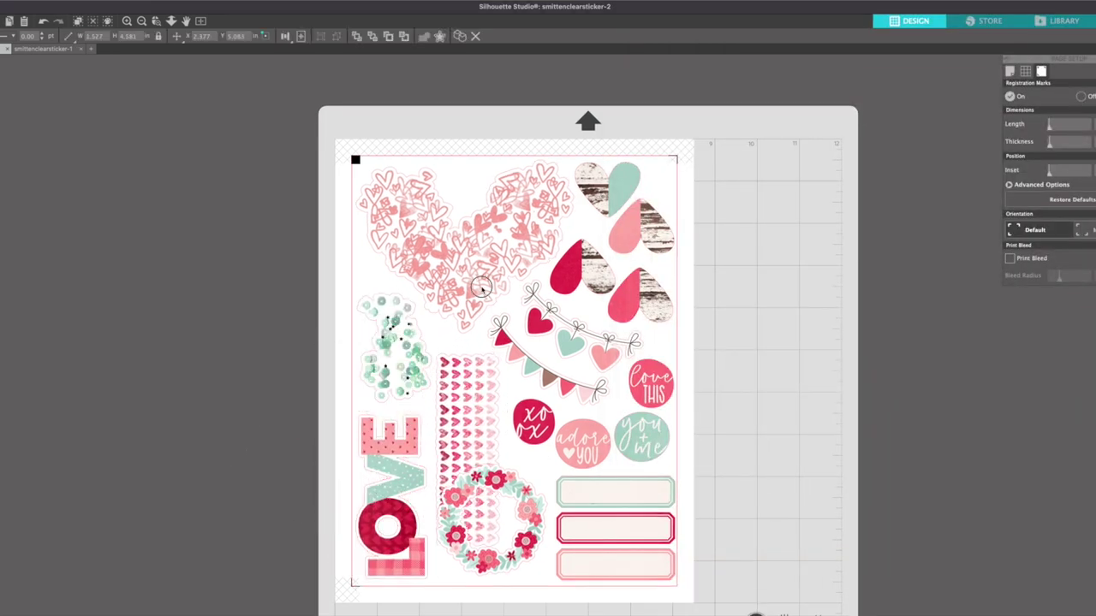
# Stand the mint and crimson labels upright side by side in the lower right corner, with the wreath next to them
pyautogui.click(616, 489)
pyautogui.moveTo(525, 489); pyautogui.dragTo(657, 493)
pyautogui.moveTo(626, 485); pyautogui.dragTo(671, 526)
pyautogui.click(618, 528)
pyautogui.moveTo(624, 513); pyautogui.dragTo(658, 514)
# Swap the LOVE word with the small-heart strip and tuck the sequins closer beneath the large heart cluster
pyautogui.moveTo(473, 398); pyautogui.dragTo(469, 387)
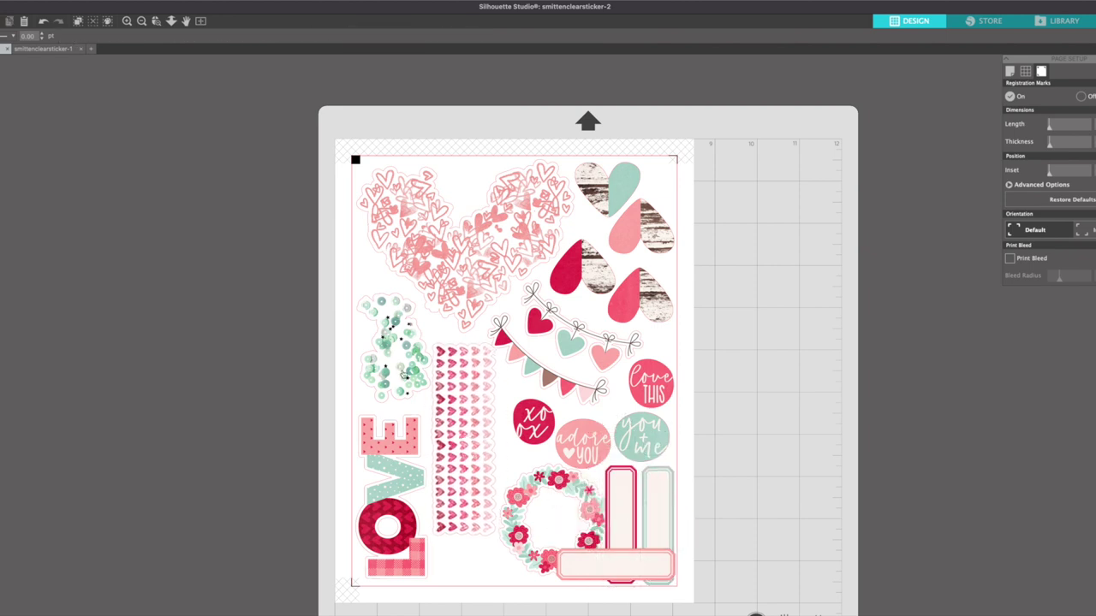
pyautogui.moveTo(395, 351); pyautogui.dragTo(393, 336)
pyautogui.moveTo(469, 387); pyautogui.dragTo(467, 389)
pyautogui.moveTo(399, 430); pyautogui.dragTo(473, 365)
pyautogui.moveTo(461, 529); pyautogui.dragTo(387, 578)
pyautogui.moveTo(486, 400); pyautogui.dragTo(484, 399)
pyautogui.moveTo(407, 430); pyautogui.dragTo(408, 426)
pyautogui.moveTo(589, 511); pyautogui.dragTo(584, 515)
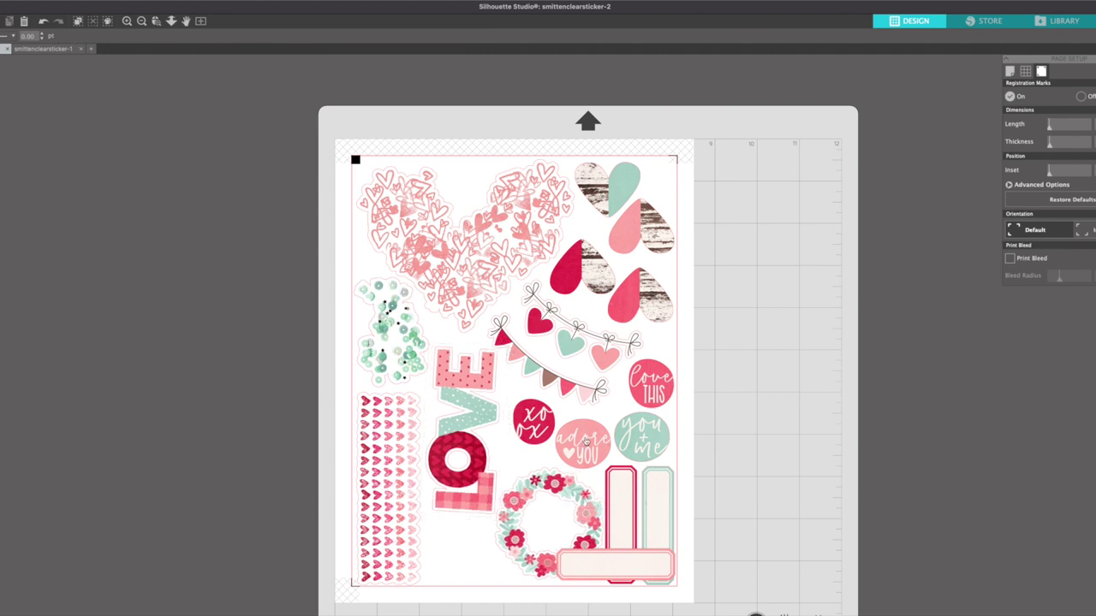
# Move the "adore YOU" circle below the LOVE word and set the pink label aside off the page
pyautogui.moveTo(650, 384); pyautogui.dragTo(451, 540)
pyautogui.moveTo(630, 563); pyautogui.dragTo(830, 391)
pyautogui.click(536, 421)
pyautogui.moveTo(583, 443); pyautogui.dragTo(446, 556)
pyautogui.moveTo(451, 540); pyautogui.dragTo(650, 381)
# Put the "xoxo" circle inside the wreath, the "you + me" circle beside LOVE, and the pink label above the upright labels
pyautogui.moveTo(657, 424); pyautogui.dragTo(760, 461)
pyautogui.moveTo(539, 420); pyautogui.dragTo(556, 523)
pyautogui.moveTo(813, 394); pyautogui.dragTo(613, 444)
pyautogui.moveTo(726, 473); pyautogui.dragTo(541, 425)
pyautogui.moveTo(471, 549); pyautogui.dragTo(483, 548)
pyautogui.doubleClick(483, 548)
pyautogui.click(464, 489)
# Add the crimson envelope sticker, tilted to fit the notch at the top of the large heart cluster
pyautogui.press('super+Tab')
pyautogui.press('super+Tab')
pyautogui.scroll(-1, 634, 482)
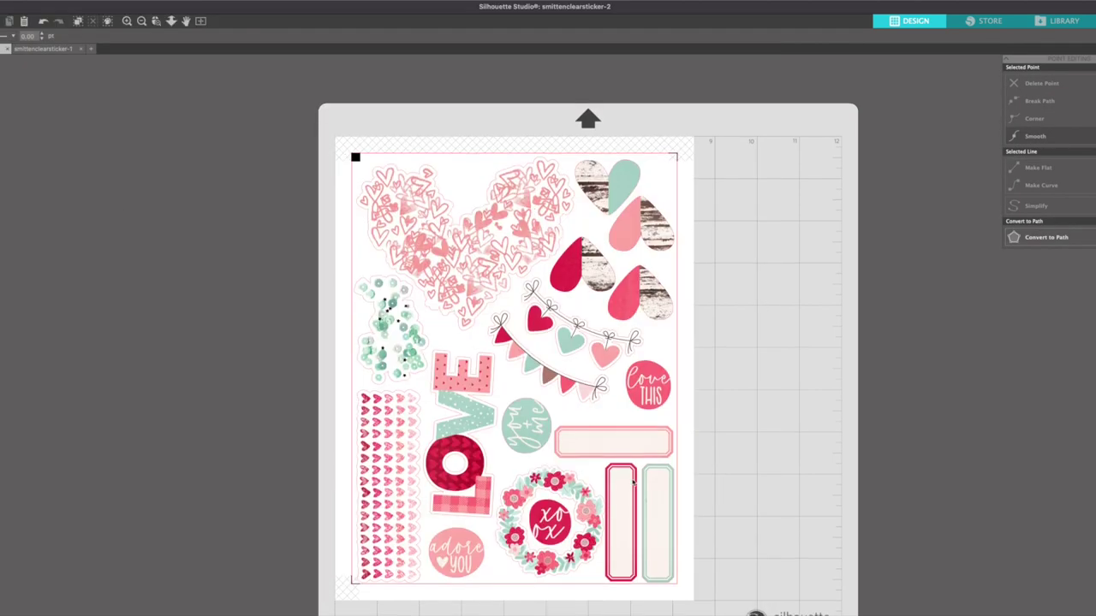
pyautogui.press('super+Tab')
pyautogui.moveTo(881, 135); pyautogui.dragTo(466, 179)
pyautogui.moveTo(467, 140); pyautogui.dragTo(446, 149)
pyautogui.moveTo(514, 251); pyautogui.dragTo(517, 251)
pyautogui.moveTo(393, 325); pyautogui.dragTo(394, 330)
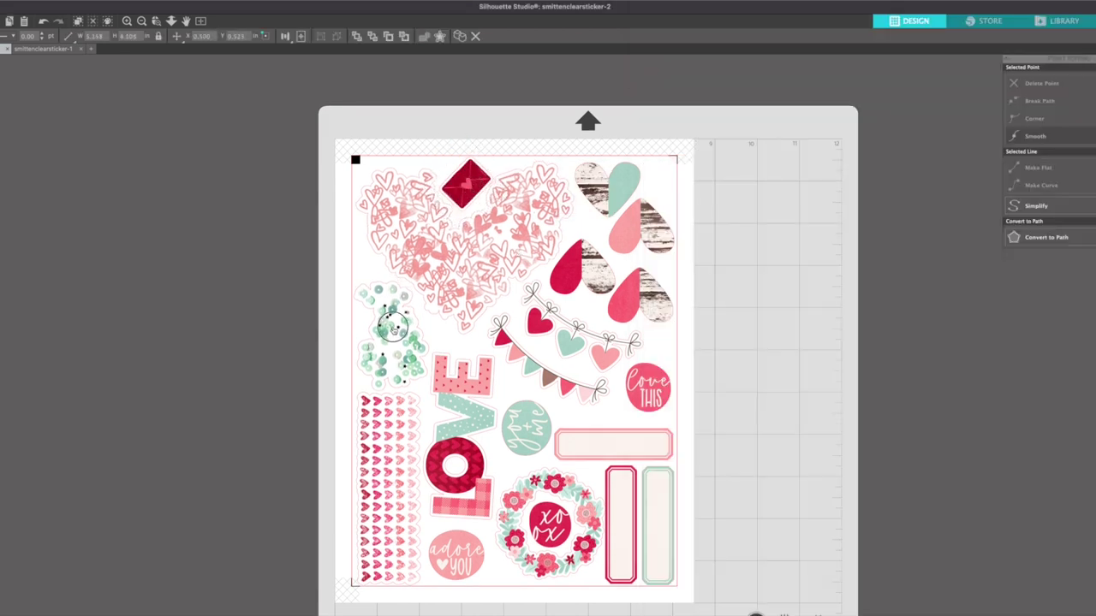
# Move the "you + me" circle up and shift the pink label toward the LOVE word to open space
pyautogui.click(739, 254)
pyautogui.moveTo(589, 397); pyautogui.dragTo(592, 391)
pyautogui.click(561, 411)
pyautogui.moveTo(528, 427); pyautogui.dragTo(527, 401)
pyautogui.moveTo(614, 444); pyautogui.dragTo(550, 450)
pyautogui.click(606, 413)
# Nudge the crimson woodgrain heart, the banners and the "love THIS" circle closer together to free room above the labels
pyautogui.moveTo(648, 390); pyautogui.dragTo(606, 355)
pyautogui.click(604, 406)
pyautogui.click(622, 377)
pyautogui.click(606, 354)
pyautogui.moveTo(587, 271); pyautogui.dragTo(583, 272)
pyautogui.moveTo(581, 382); pyautogui.dragTo(570, 377)
pyautogui.doubleClick(607, 350)
pyautogui.click(604, 406)
pyautogui.moveTo(650, 382); pyautogui.dragTo(650, 375)
# Import the heart arrow sticker and place it horizontally below the "love THIS" circle
pyautogui.press('super+Tab')
pyautogui.scroll(5, 922, 242)
pyautogui.scroll(3, 922, 241)
pyautogui.moveTo(1095, 244); pyautogui.dragTo(613, 406)
pyautogui.click(638, 291)
pyautogui.press('super+Tab')
pyautogui.hscroll(1, 473, 220)
pyautogui.moveTo(945, 459); pyautogui.dragTo(610, 288)
pyautogui.moveTo(615, 406); pyautogui.dragTo(605, 410)
pyautogui.click(728, 363)
# Add two heart speech bubbles, the mint one above the upright mint label and the crimson one below the "adore YOU" circle
pyautogui.press('super+Tab')
pyautogui.moveTo(942, 462); pyautogui.dragTo(605, 409)
pyautogui.click(617, 440)
pyautogui.press('Delete')
pyautogui.press('super+Tab')
pyautogui.scroll(-1, 1095, 171)
pyautogui.moveTo(1095, 165); pyautogui.dragTo(623, 441)
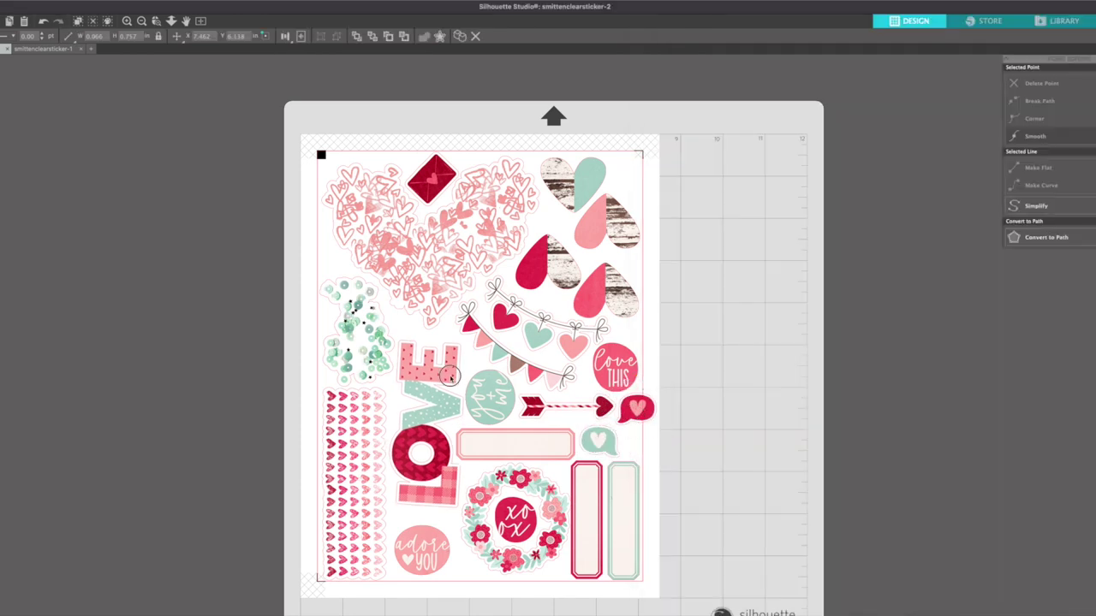
pyautogui.moveTo(422, 548); pyautogui.dragTo(417, 531)
pyautogui.moveTo(636, 408); pyautogui.dragTo(452, 561)
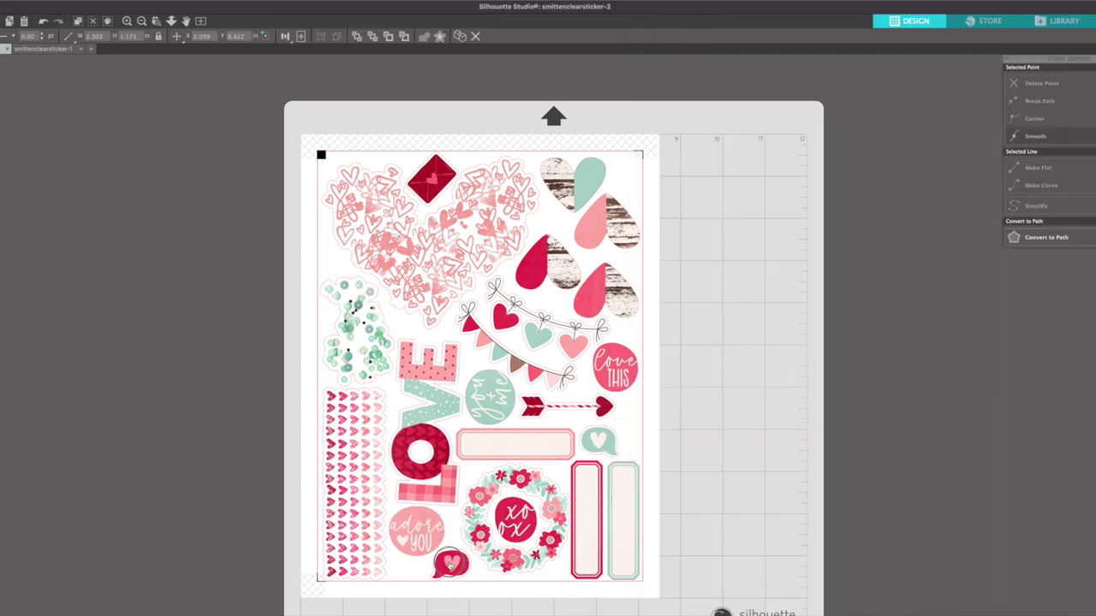